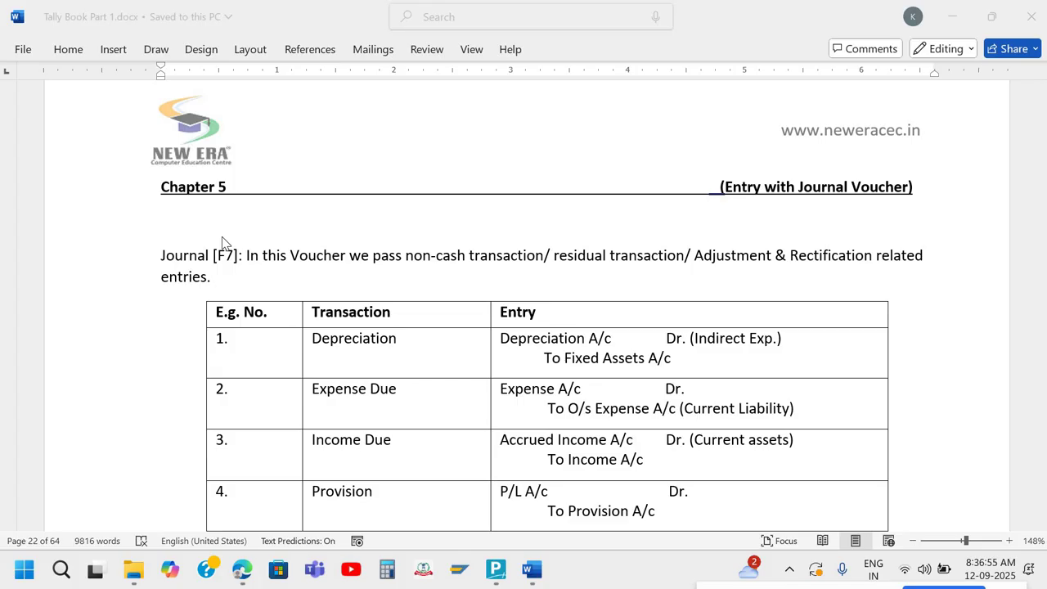
Step: Switch to TallyPrime and open the creation screen for a Payment voucher
{"action": "left_click", "coordinate": [223, 242]}
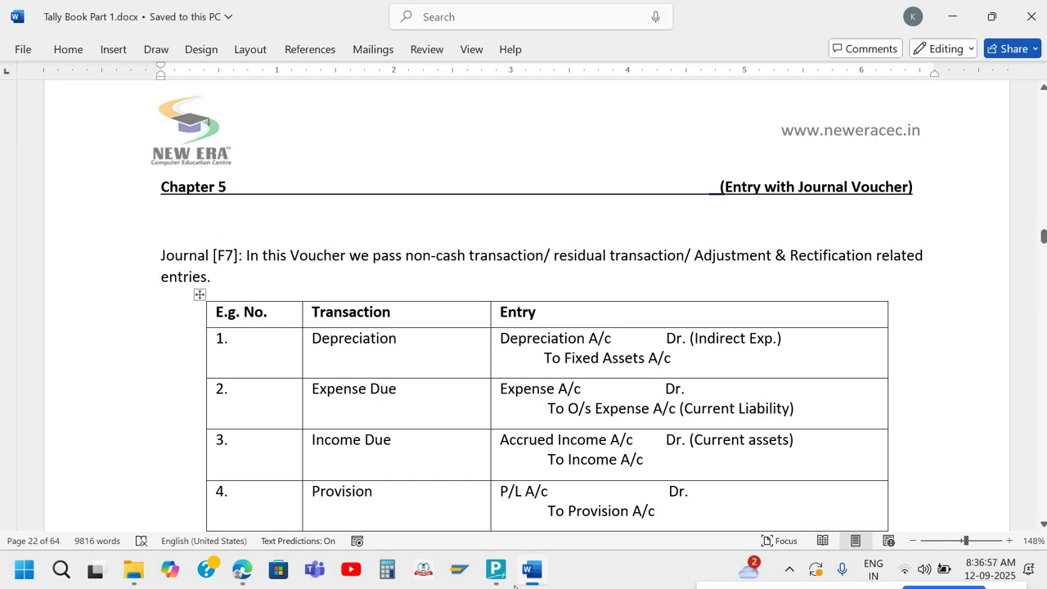
{"action": "left_click", "coordinate": [495, 570]}
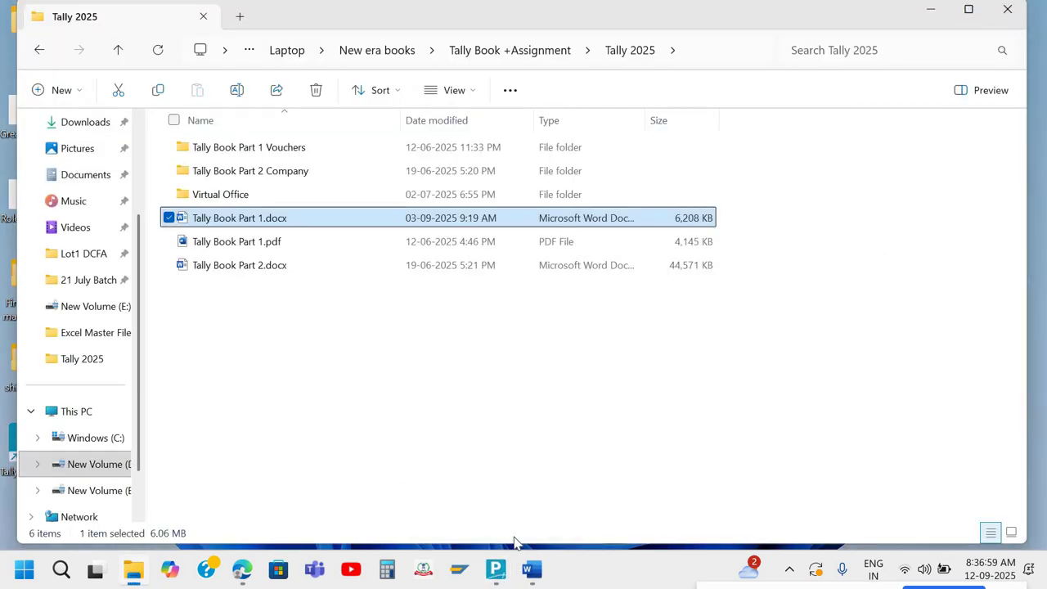
{"action": "key", "text": "Down"}
{"action": "key", "text": "Down"}
{"action": "key", "text": "Down"}
{"action": "key", "text": "Return"}
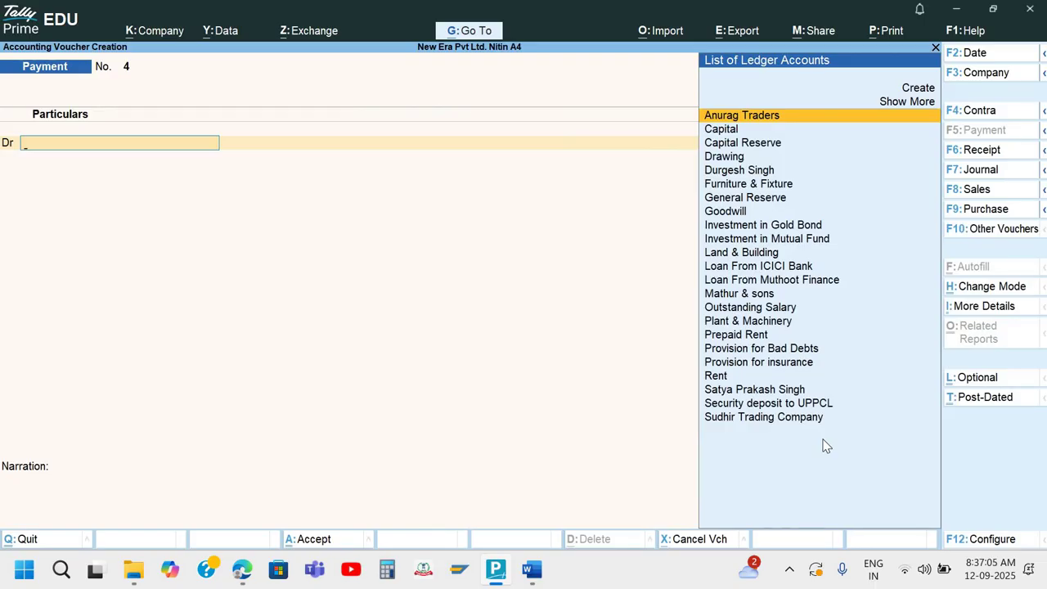
Step: View the voucher modes available for the Payment voucher, highlighting Single Entry and returning to Double Entry
{"action": "key", "text": "ctrl+h"}
{"action": "key", "text": "Down"}
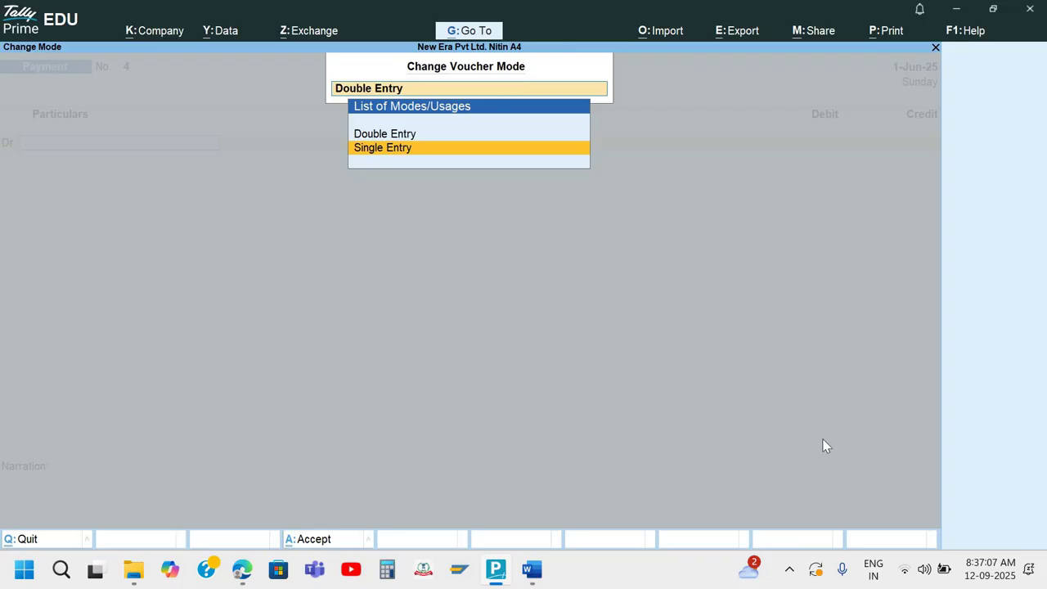
{"action": "key", "text": "Up"}
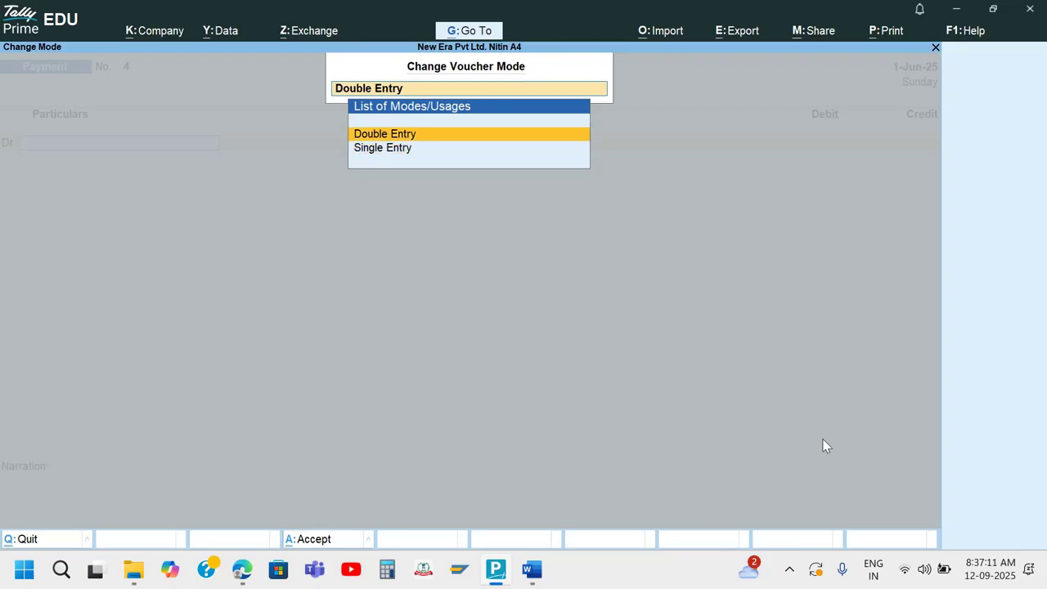
Step: Exit the Payment voucher without changing its mode, keep Tally running and switch back to the Tally Book Part 1 document in Word
{"action": "key", "text": "Escape"}
{"action": "key", "text": "Escape"}
{"action": "key", "text": "Escape"}
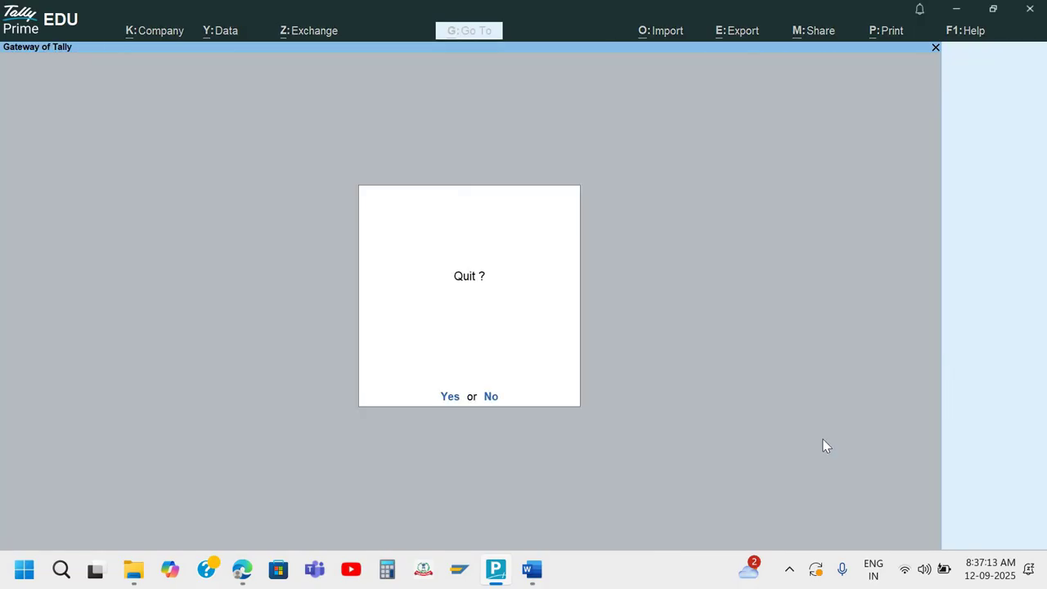
{"action": "key", "text": "Escape"}
{"action": "key", "text": "alt+Tab"}
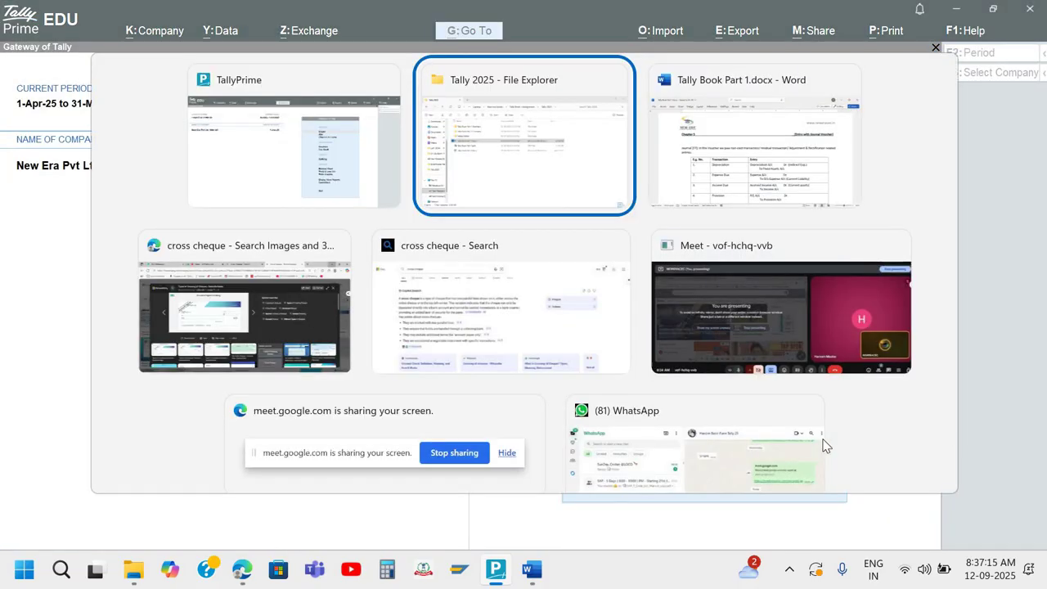
{"action": "key", "text": "alt+Tab"}
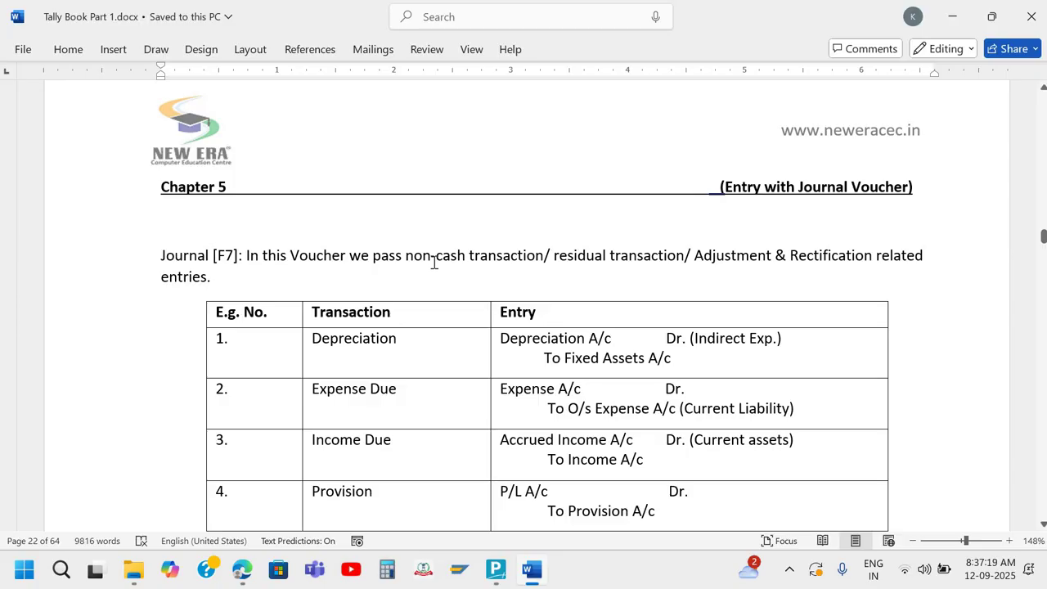
Step: Examine the Journal [F7] definition in Chapter 5, highlighting the shortcut F7 and the term Adjustment
{"action": "double_click", "coordinate": [230, 256]}
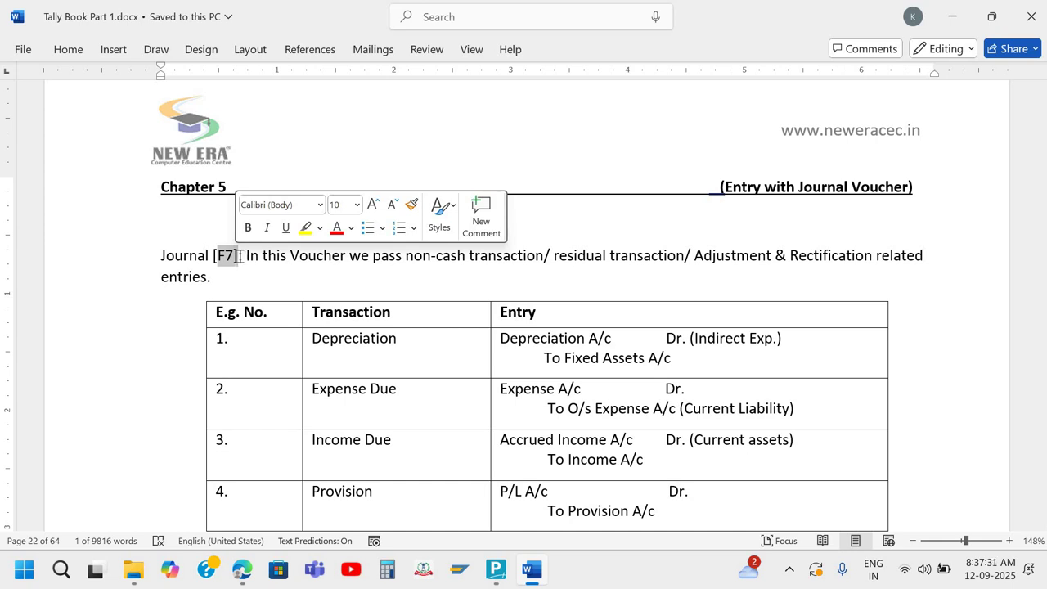
{"action": "left_click", "coordinate": [259, 257]}
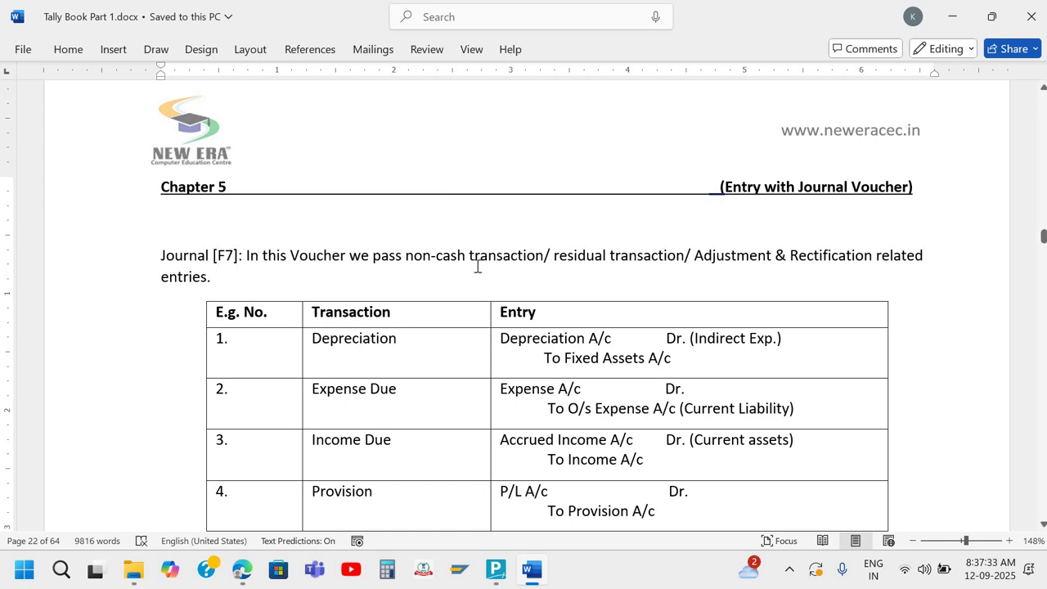
{"action": "scroll", "coordinate": [477, 267], "scroll_direction": "down", "scroll_amount": 1}
{"action": "scroll", "coordinate": [572, 214], "scroll_direction": "up", "scroll_amount": 1}
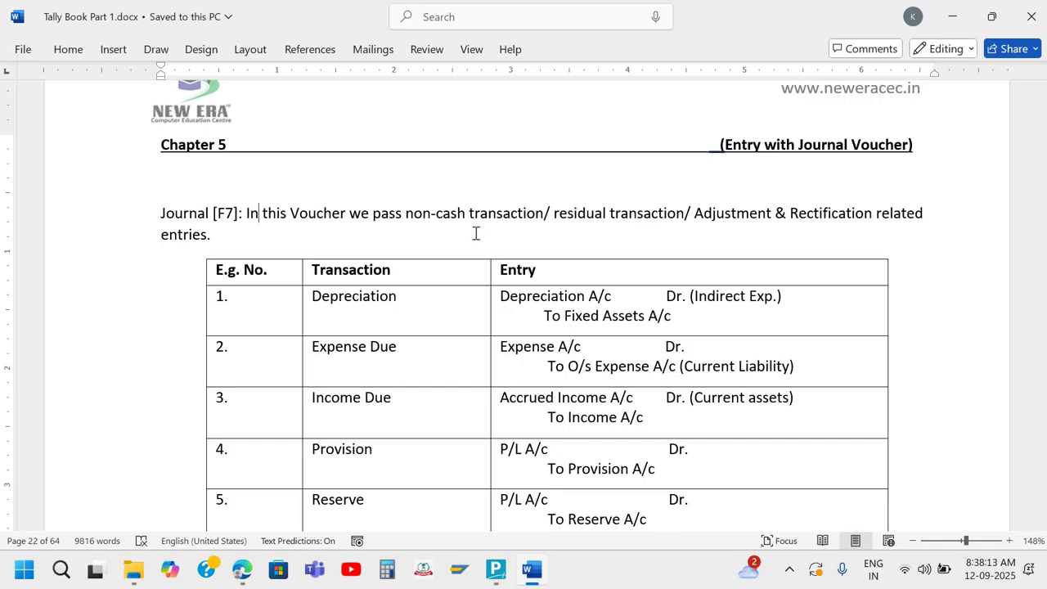
{"action": "left_click_drag", "start_coordinate": [408, 214], "coordinate": [798, 219]}
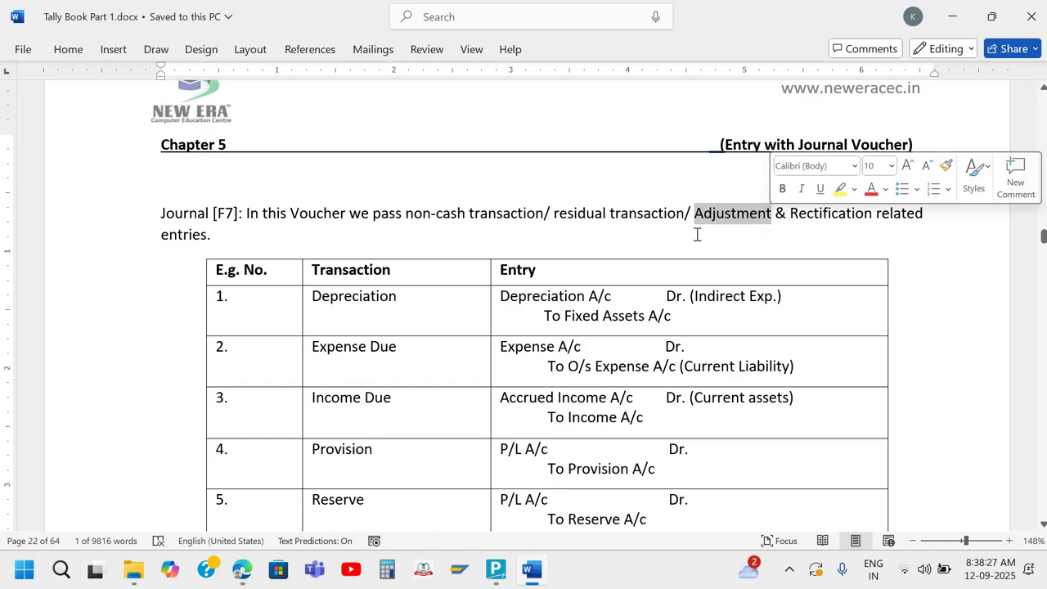
{"action": "left_click", "coordinate": [557, 206]}
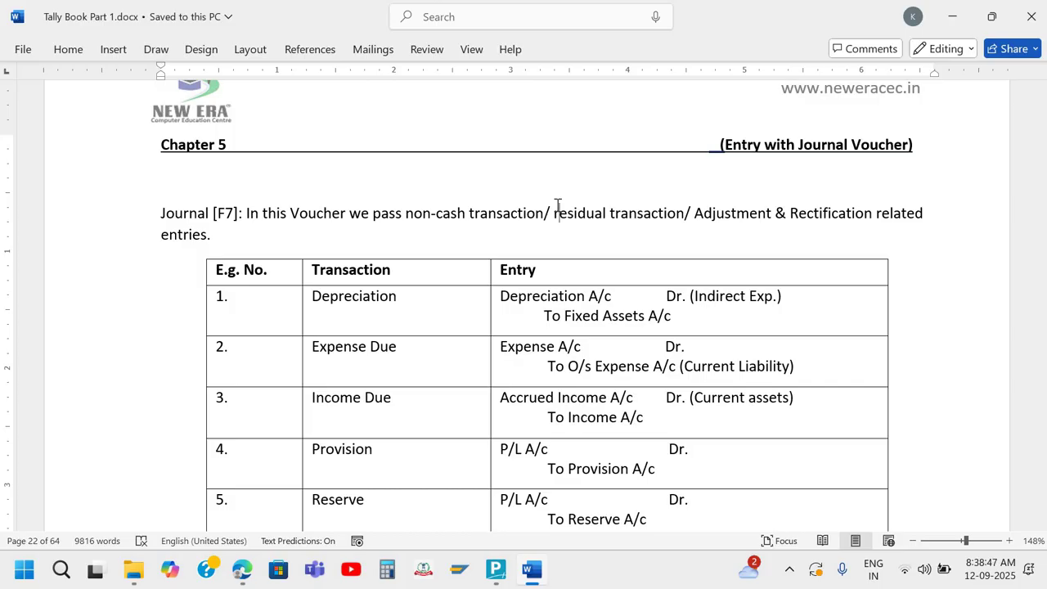
Step: Review the Depreciation, Expense Due and Income Due rows of the journal entry table with their debit and credit accounts
{"action": "left_click", "coordinate": [387, 298]}
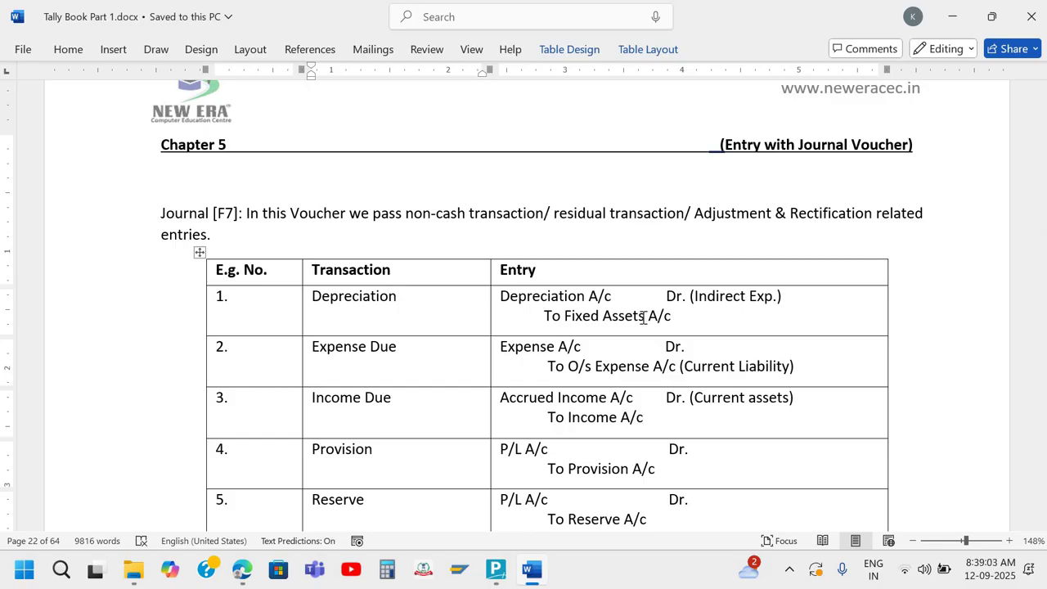
{"action": "left_click", "coordinate": [645, 316]}
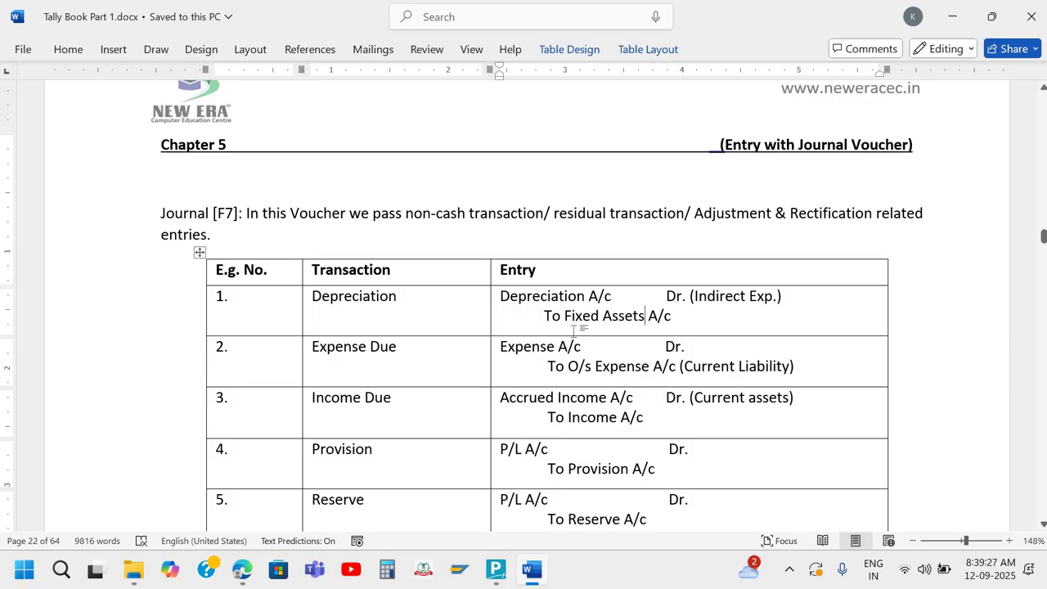
{"action": "scroll", "coordinate": [418, 319], "scroll_direction": "down", "scroll_amount": 1}
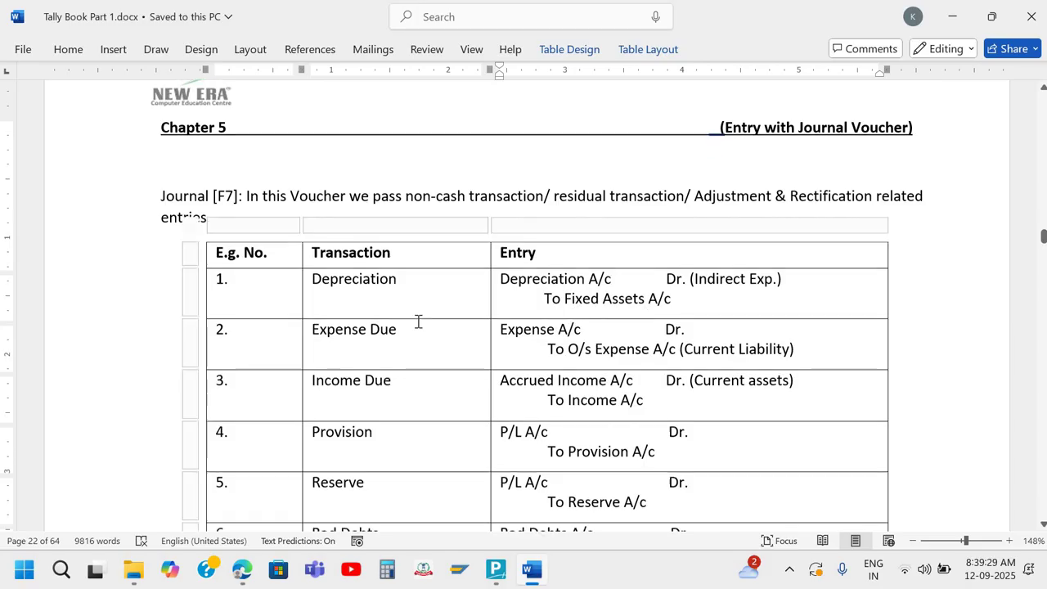
{"action": "left_click", "coordinate": [358, 299]}
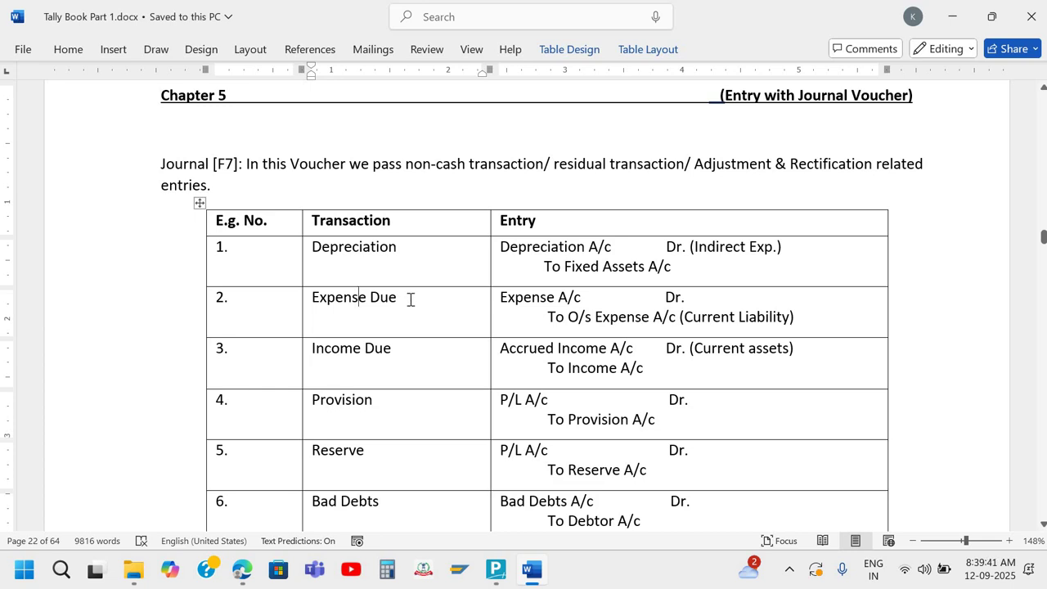
{"action": "left_click", "coordinate": [410, 299]}
{"action": "scroll", "coordinate": [386, 278], "scroll_direction": "down", "scroll_amount": 1}
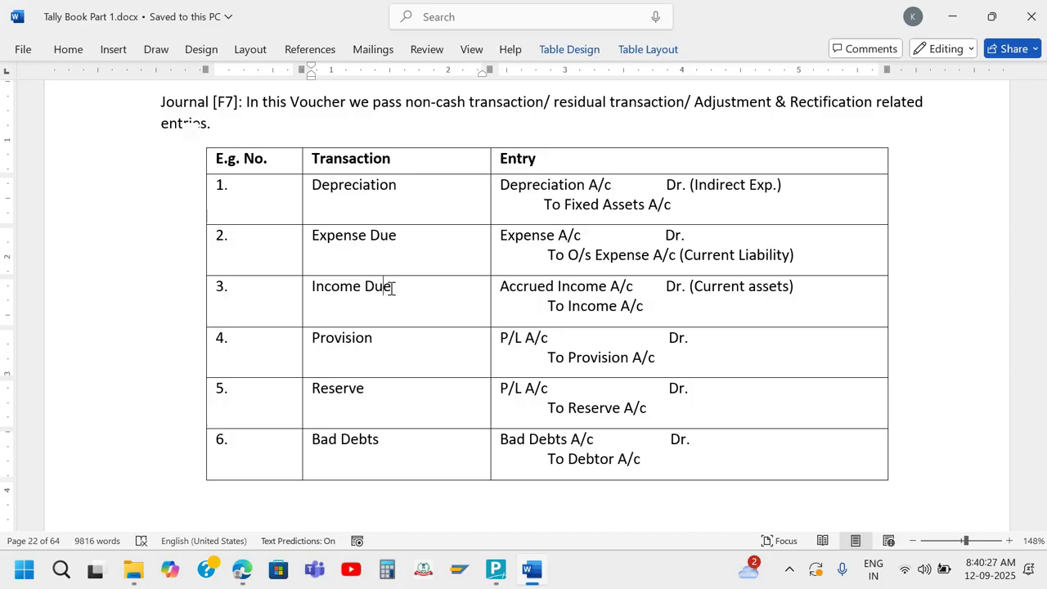
{"action": "left_click", "coordinate": [588, 305]}
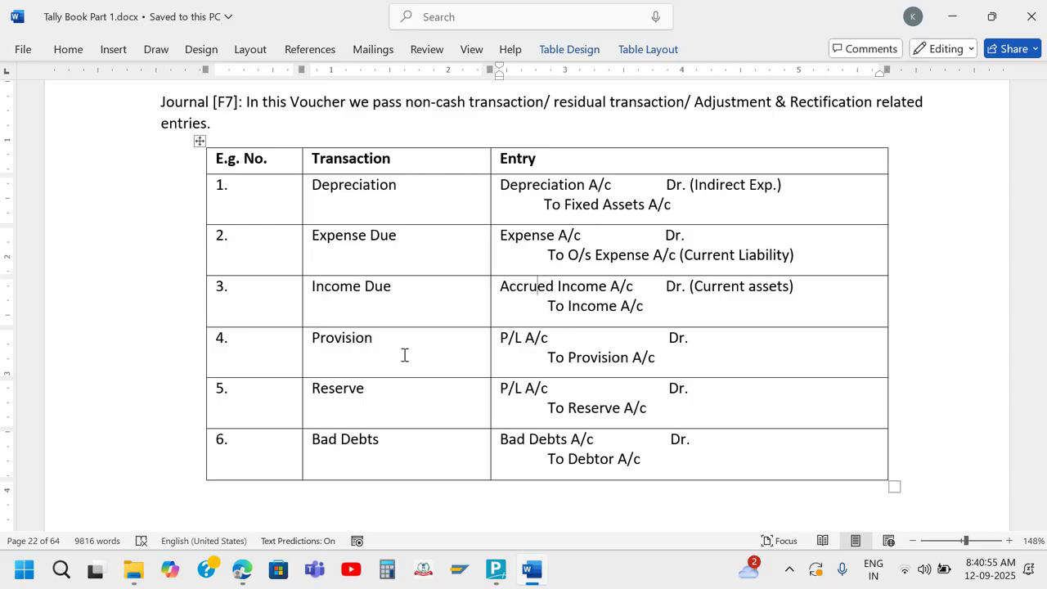
Step: Review the Provision and Reserve entries in the journal table and bring the blank area below the table into view
{"action": "scroll", "coordinate": [364, 302], "scroll_direction": "down", "scroll_amount": 1}
{"action": "left_click", "coordinate": [364, 301]}
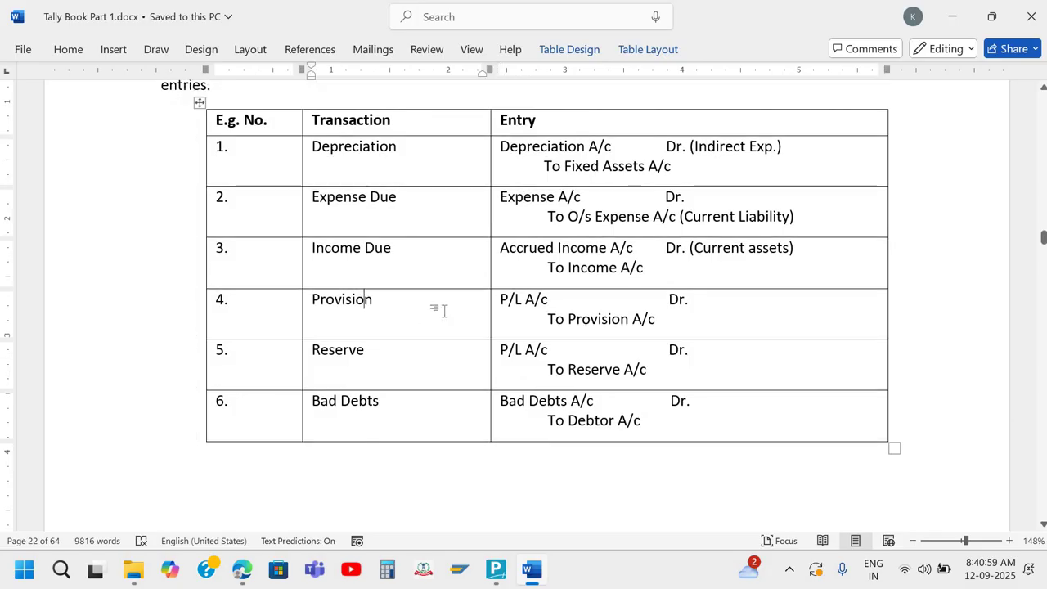
{"action": "left_click", "coordinate": [397, 304]}
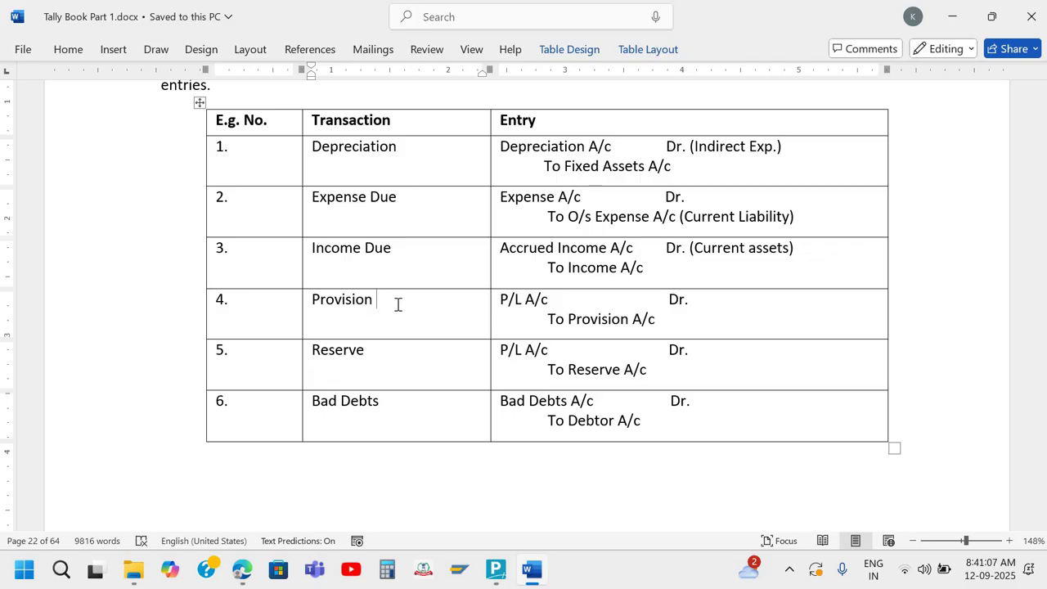
{"action": "left_click", "coordinate": [533, 297]}
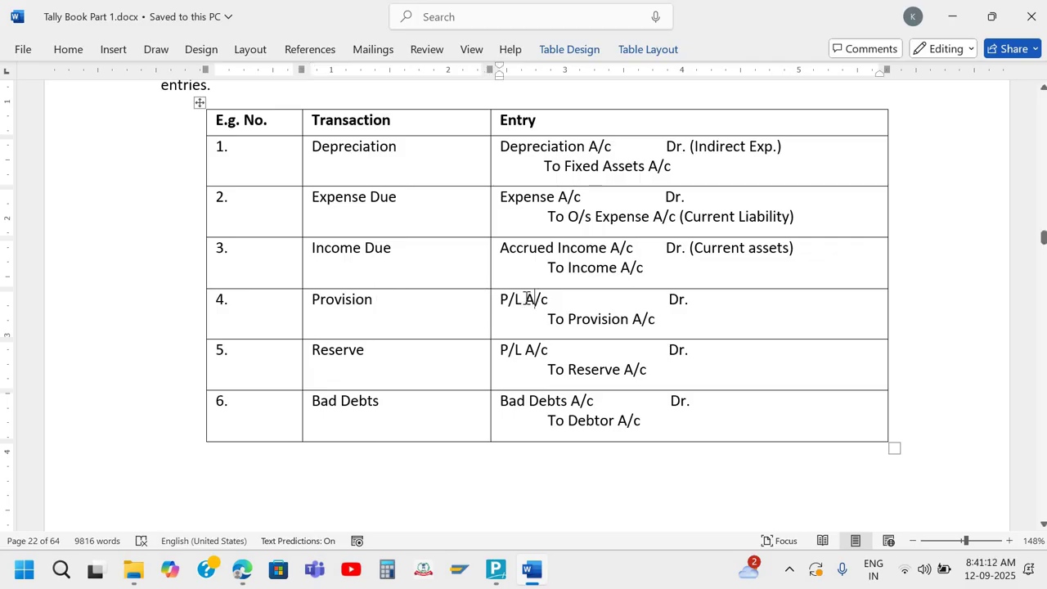
{"action": "left_click", "coordinate": [684, 298]}
{"action": "scroll", "coordinate": [683, 298], "scroll_direction": "down", "scroll_amount": 1}
{"action": "scroll", "coordinate": [684, 298], "scroll_direction": "down", "scroll_amount": 1}
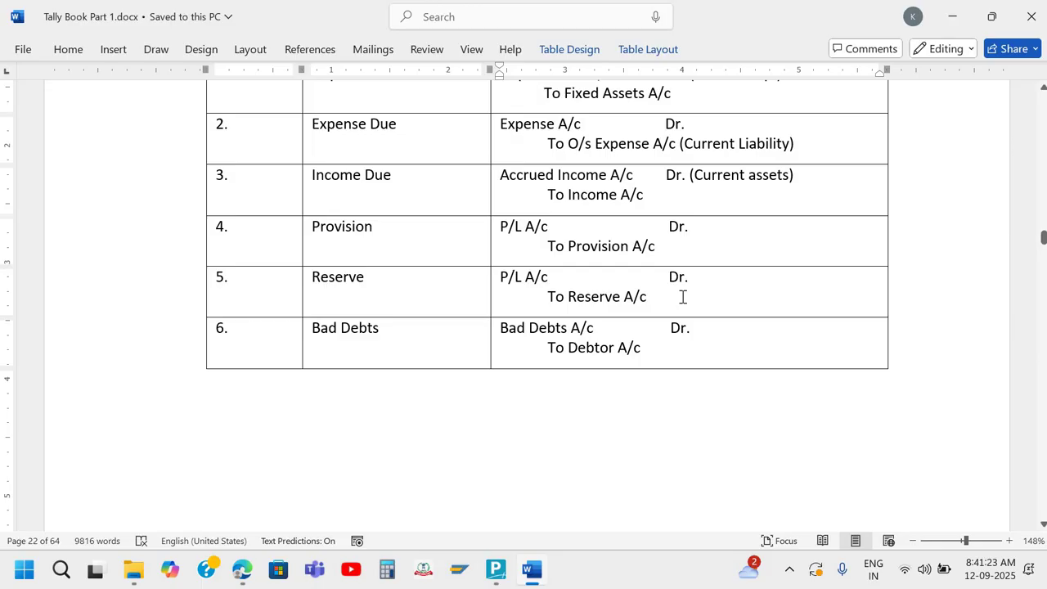
{"action": "left_click", "coordinate": [643, 304]}
{"action": "scroll", "coordinate": [643, 309], "scroll_direction": "down", "scroll_amount": 3}
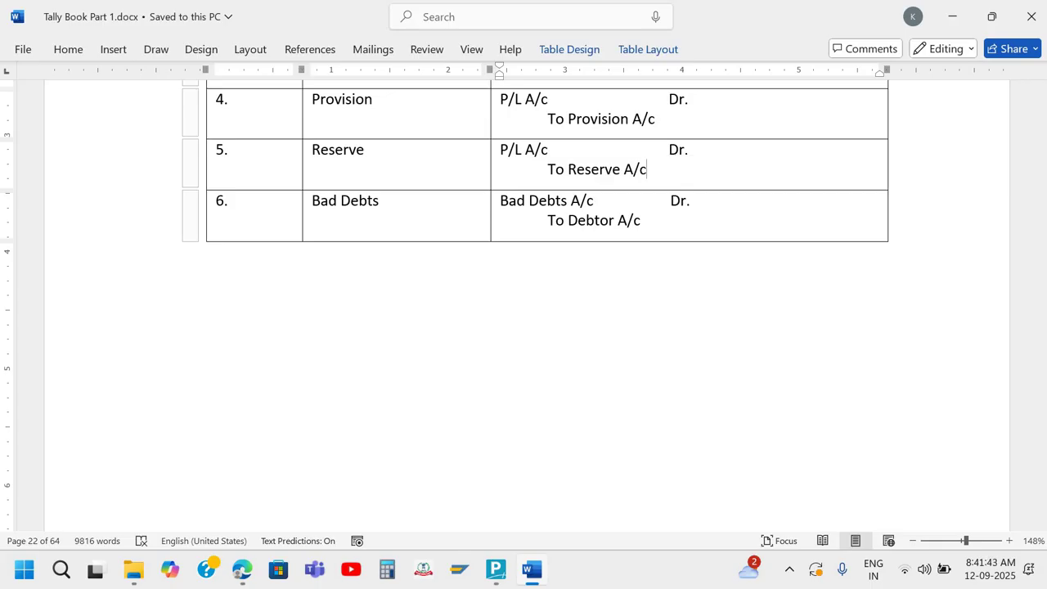
Step: Handwrite "P/L A/c ⇒ 150,000" in the blank area below the journal table, undoing the stray first scribble
{"action": "left_click_drag", "start_coordinate": [411, 368], "coordinate": [419, 409]}
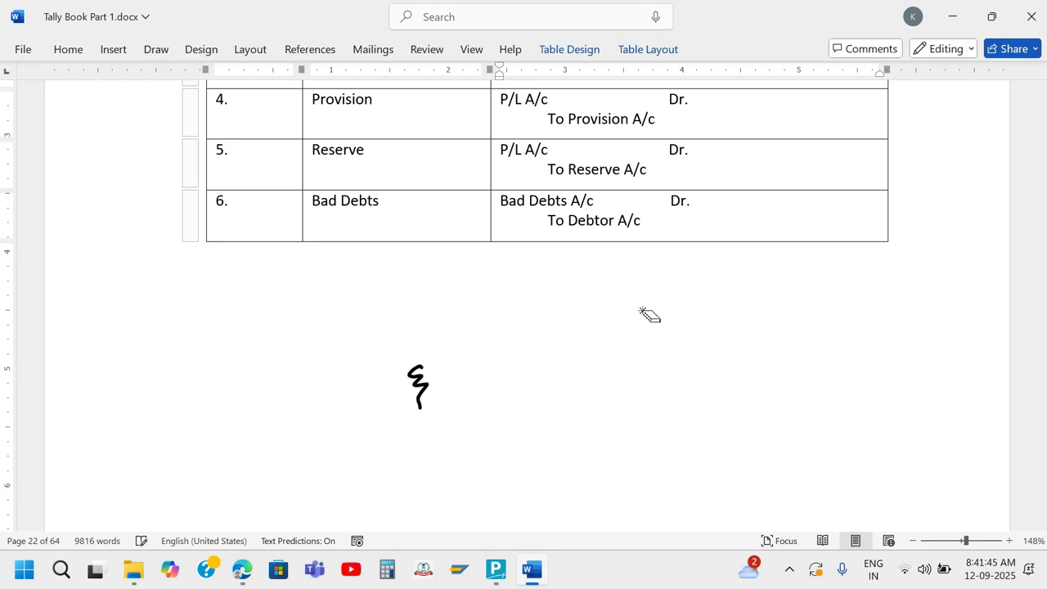
{"action": "key", "text": "ctrl+z"}
{"action": "mouse_move", "coordinate": [445, 339]}
{"action": "left_mouse_down"}
{"action": "mouse_move", "coordinate": [445, 306]}
{"action": "mouse_move", "coordinate": [464, 344]}
{"action": "mouse_move", "coordinate": [495, 335]}
{"action": "left_mouse_up"}
{"action": "mouse_move", "coordinate": [537, 320]}
{"action": "left_mouse_down"}
{"action": "mouse_move", "coordinate": [532, 335]}
{"action": "mouse_move", "coordinate": [561, 332]}
{"action": "mouse_move", "coordinate": [561, 311]}
{"action": "left_mouse_up"}
{"action": "left_click_drag", "start_coordinate": [596, 318], "coordinate": [579, 326]}
{"action": "left_click_drag", "start_coordinate": [638, 322], "coordinate": [653, 330]}
{"action": "mouse_move", "coordinate": [648, 317]}
{"action": "left_mouse_down"}
{"action": "mouse_move", "coordinate": [659, 326]}
{"action": "mouse_move", "coordinate": [649, 335]}
{"action": "mouse_move", "coordinate": [686, 314]}
{"action": "mouse_move", "coordinate": [685, 334]}
{"action": "left_mouse_up"}
{"action": "mouse_move", "coordinate": [698, 312]}
{"action": "left_mouse_down"}
{"action": "mouse_move", "coordinate": [697, 332]}
{"action": "mouse_move", "coordinate": [713, 309]}
{"action": "left_mouse_up"}
{"action": "mouse_move", "coordinate": [719, 321]}
{"action": "left_mouse_down"}
{"action": "mouse_move", "coordinate": [715, 331]}
{"action": "mouse_move", "coordinate": [721, 320]}
{"action": "left_mouse_up"}
{"action": "left_click_drag", "start_coordinate": [729, 318], "coordinate": [787, 322]}
{"action": "left_click_drag", "start_coordinate": [729, 326], "coordinate": [730, 330]}
{"action": "left_click_drag", "start_coordinate": [697, 342], "coordinate": [698, 345]}
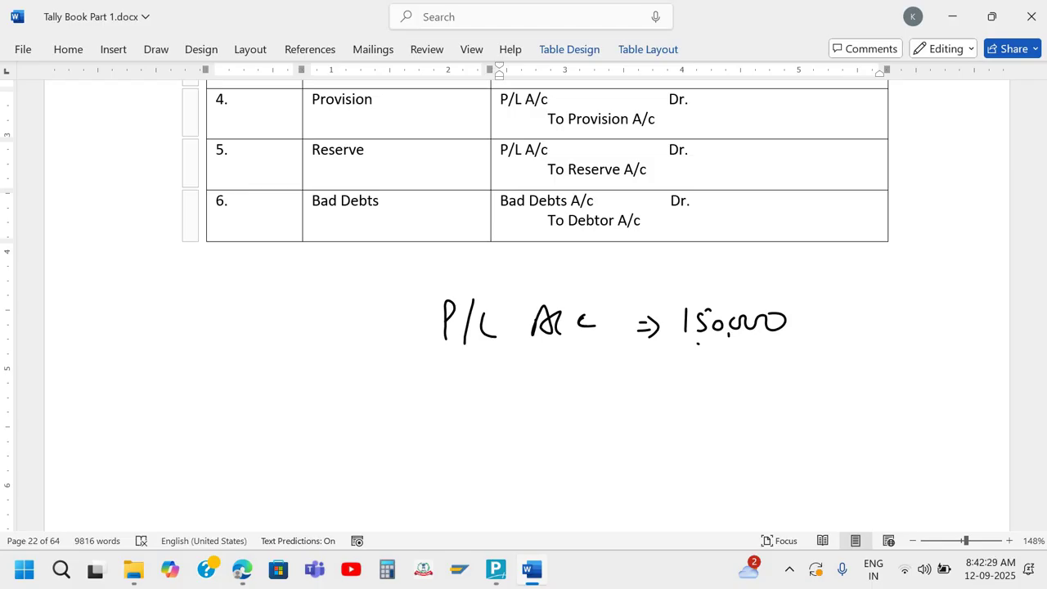
{"action": "mouse_move", "coordinate": [694, 337]}
{"action": "left_mouse_down"}
{"action": "mouse_move", "coordinate": [693, 348]}
{"action": "mouse_move", "coordinate": [723, 343]}
{"action": "left_mouse_up"}
Step: Branch the handwritten 150,000 into underlined Dr and Cr, labelling Dr as Loss and Cr as Profit
{"action": "mouse_move", "coordinate": [825, 294]}
{"action": "left_mouse_down"}
{"action": "mouse_move", "coordinate": [791, 321]}
{"action": "mouse_move", "coordinate": [827, 350]}
{"action": "mouse_move", "coordinate": [840, 297]}
{"action": "mouse_move", "coordinate": [867, 288]}
{"action": "left_mouse_up"}
{"action": "left_click_drag", "start_coordinate": [845, 335], "coordinate": [848, 352]}
{"action": "left_click_drag", "start_coordinate": [851, 354], "coordinate": [863, 347]}
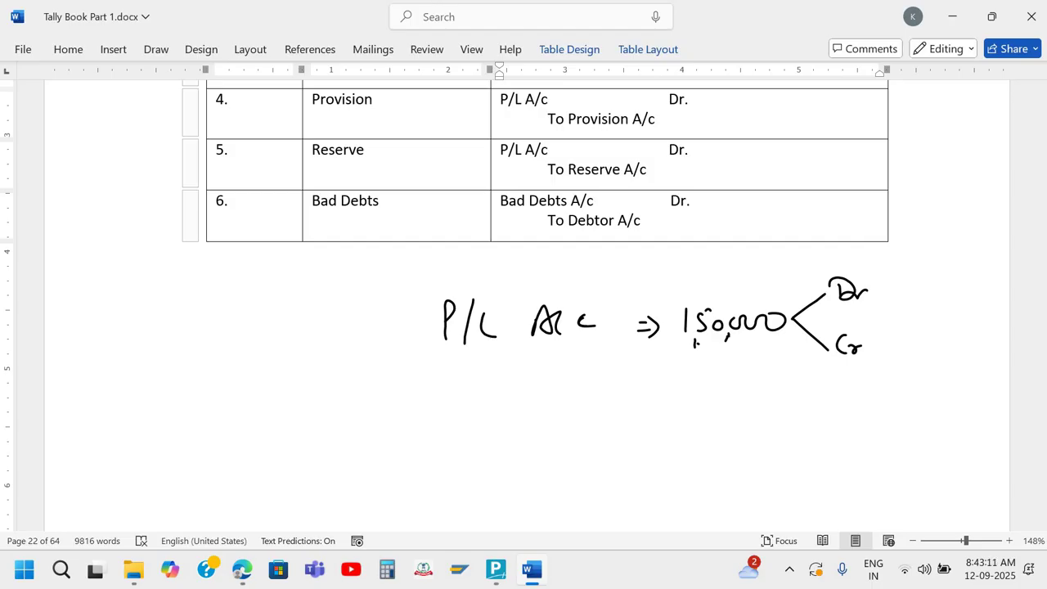
{"action": "left_click_drag", "start_coordinate": [834, 359], "coordinate": [864, 362]}
{"action": "left_click_drag", "start_coordinate": [839, 304], "coordinate": [863, 301]}
{"action": "left_click_drag", "start_coordinate": [844, 309], "coordinate": [860, 305]}
{"action": "left_click_drag", "start_coordinate": [891, 277], "coordinate": [933, 290]}
{"action": "mouse_move", "coordinate": [895, 344]}
{"action": "left_mouse_down"}
{"action": "mouse_move", "coordinate": [895, 363]}
{"action": "mouse_move", "coordinate": [929, 335]}
{"action": "mouse_move", "coordinate": [934, 366]}
{"action": "mouse_move", "coordinate": [952, 347]}
{"action": "left_mouse_up"}
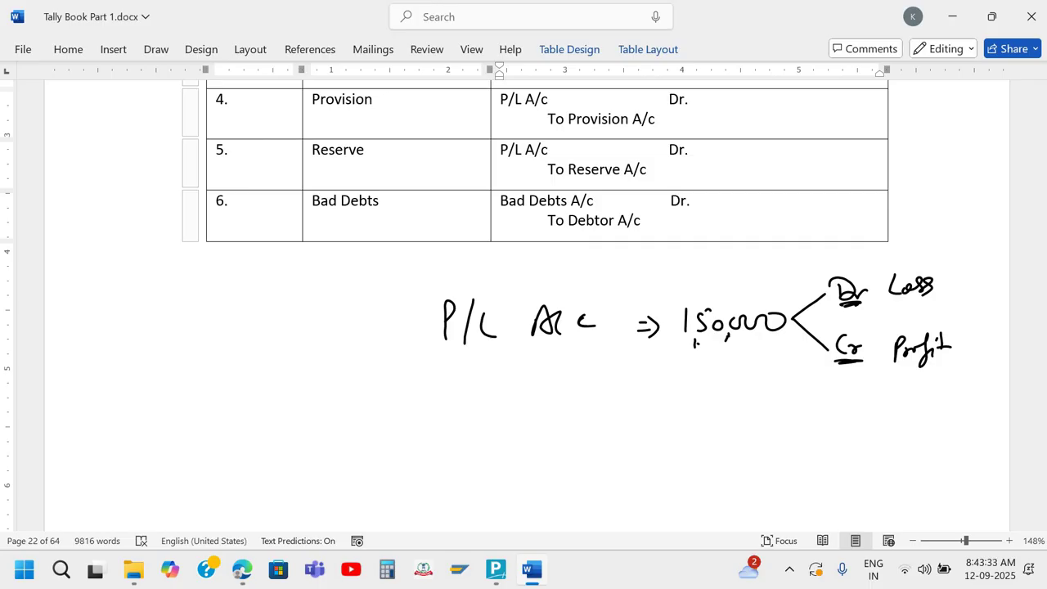
Step: Replace the Dr/Cr branch with a double-underlined "Cr." beside 150,000 and handwrite "- 10000 Dr" below it
{"action": "mouse_move", "coordinate": [931, 349]}
{"action": "left_mouse_down"}
{"action": "mouse_move", "coordinate": [842, 347]}
{"action": "mouse_move", "coordinate": [944, 344]}
{"action": "mouse_move", "coordinate": [842, 290]}
{"action": "mouse_move", "coordinate": [818, 339]}
{"action": "mouse_move", "coordinate": [851, 304]}
{"action": "mouse_move", "coordinate": [841, 385]}
{"action": "left_mouse_up"}
{"action": "mouse_move", "coordinate": [815, 303]}
{"action": "left_mouse_down"}
{"action": "mouse_move", "coordinate": [809, 326]}
{"action": "mouse_move", "coordinate": [836, 312]}
{"action": "mouse_move", "coordinate": [840, 328]}
{"action": "left_mouse_up"}
{"action": "left_click_drag", "start_coordinate": [811, 333], "coordinate": [842, 334]}
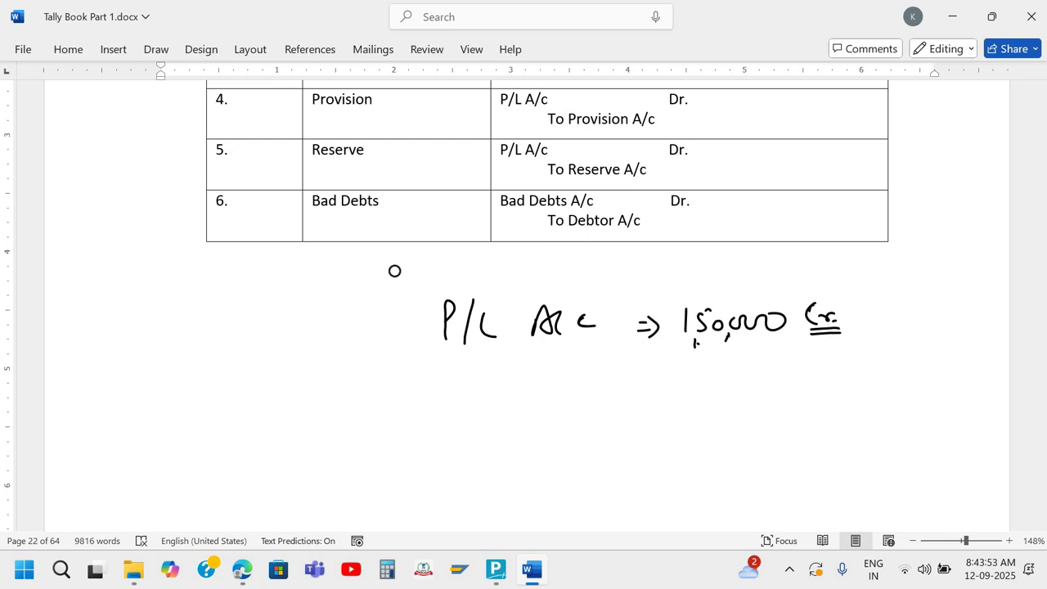
{"action": "left_click_drag", "start_coordinate": [669, 366], "coordinate": [684, 365]}
{"action": "mouse_move", "coordinate": [705, 354]}
{"action": "left_mouse_down"}
{"action": "mouse_move", "coordinate": [703, 373]}
{"action": "mouse_move", "coordinate": [716, 363]}
{"action": "mouse_move", "coordinate": [802, 368]}
{"action": "mouse_move", "coordinate": [825, 358]}
{"action": "left_mouse_up"}
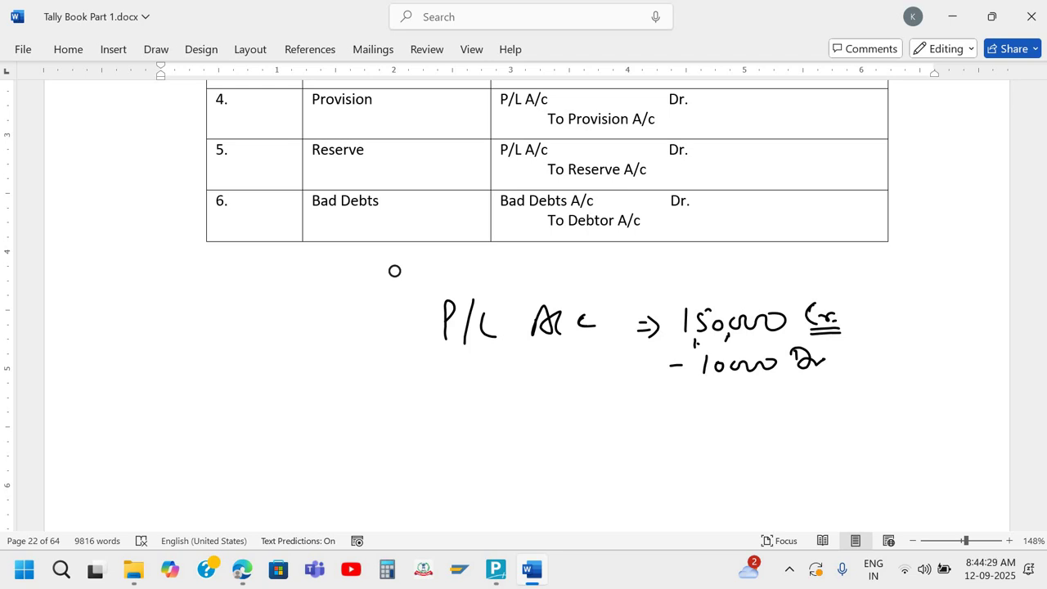
Step: Handwrite "(Curr. Liab.)" beside the Provision A/c credit line and "(Liability)" beside the Reserve A/c credit line
{"action": "mouse_move", "coordinate": [696, 111]}
{"action": "left_mouse_down"}
{"action": "mouse_move", "coordinate": [689, 131]}
{"action": "mouse_move", "coordinate": [813, 136]}
{"action": "left_mouse_up"}
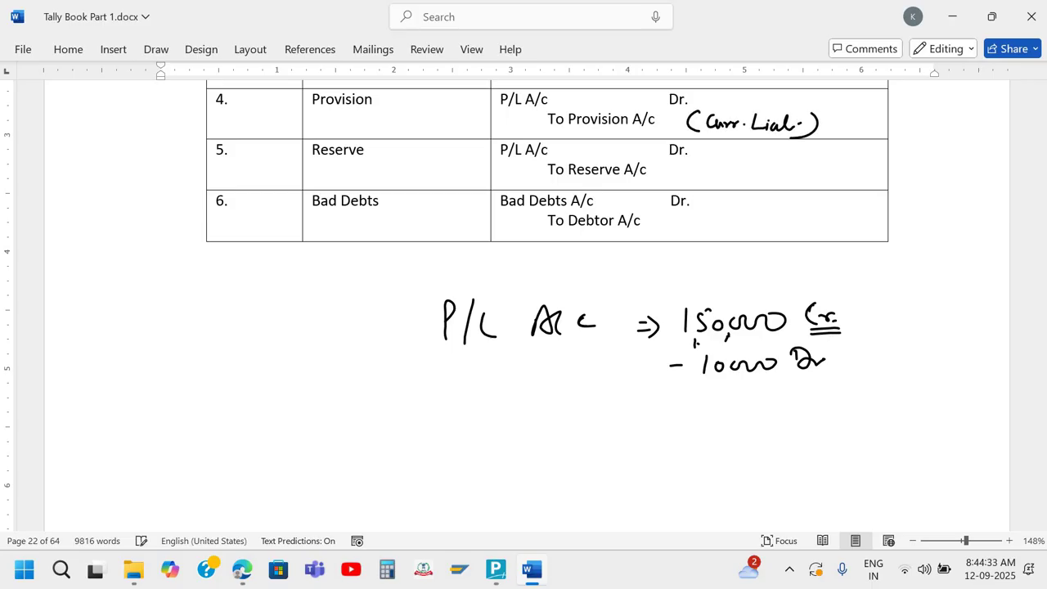
{"action": "mouse_move", "coordinate": [710, 165]}
{"action": "left_mouse_down"}
{"action": "mouse_move", "coordinate": [709, 184]}
{"action": "mouse_move", "coordinate": [803, 186]}
{"action": "left_mouse_up"}
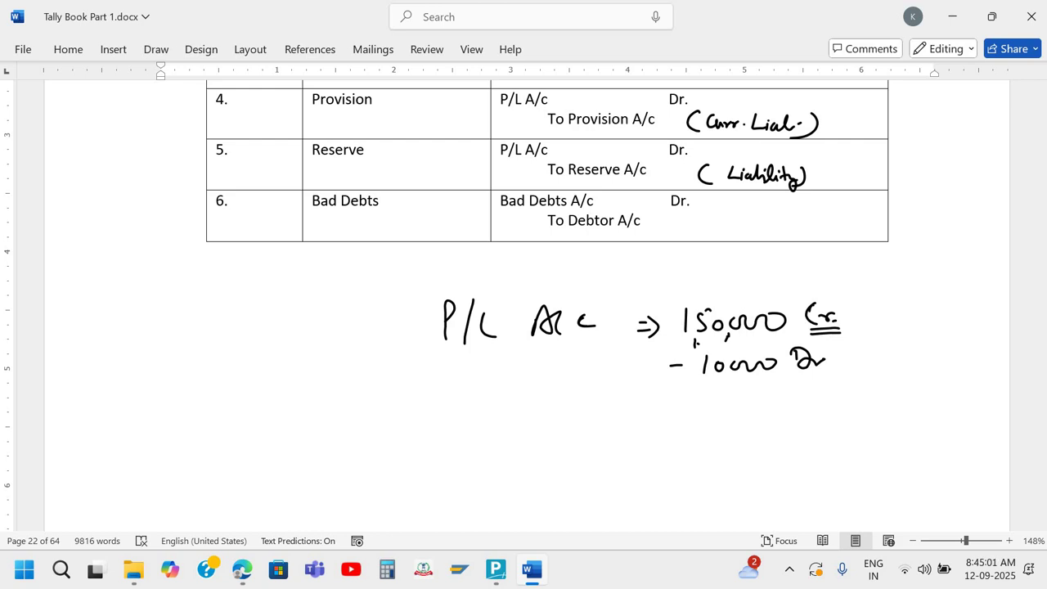
Step: Draw a T-account under the handwritten P/L A/c, marking Dr with "Exp." on one side and Cr with "Income" on the other
{"action": "left_click_drag", "start_coordinate": [413, 358], "coordinate": [612, 352]}
{"action": "left_click_drag", "start_coordinate": [511, 360], "coordinate": [514, 494]}
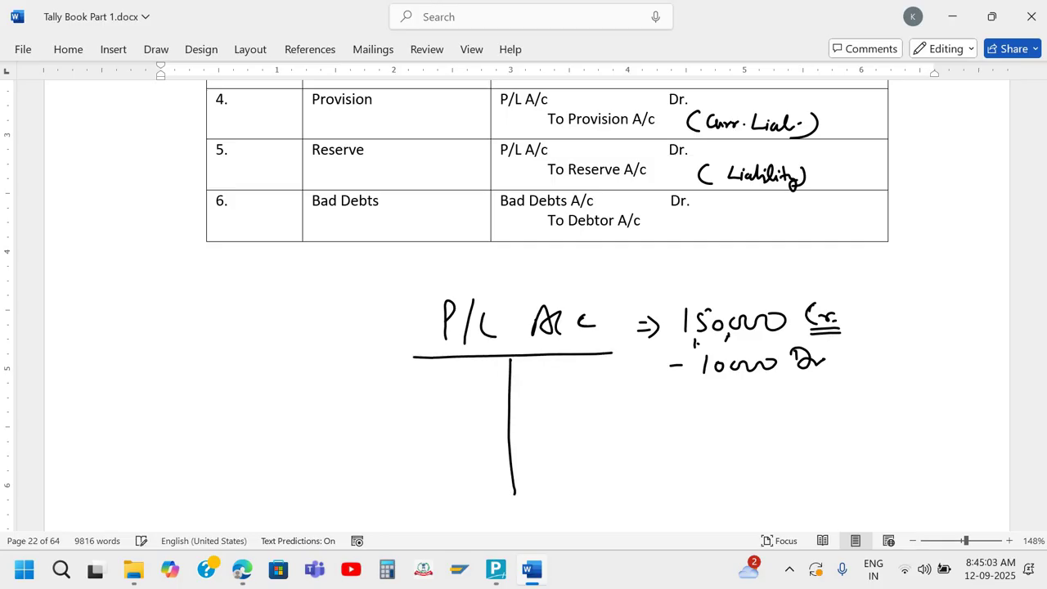
{"action": "mouse_move", "coordinate": [463, 364]}
{"action": "left_mouse_down"}
{"action": "mouse_move", "coordinate": [466, 376]}
{"action": "mouse_move", "coordinate": [490, 370]}
{"action": "left_mouse_up"}
{"action": "left_click_drag", "start_coordinate": [570, 362], "coordinate": [590, 369]}
{"action": "left_click_drag", "start_coordinate": [584, 431], "coordinate": [600, 436]}
{"action": "mouse_move", "coordinate": [529, 383]}
{"action": "left_mouse_down"}
{"action": "mouse_move", "coordinate": [547, 382]}
{"action": "mouse_move", "coordinate": [532, 398]}
{"action": "mouse_move", "coordinate": [596, 393]}
{"action": "left_mouse_up"}
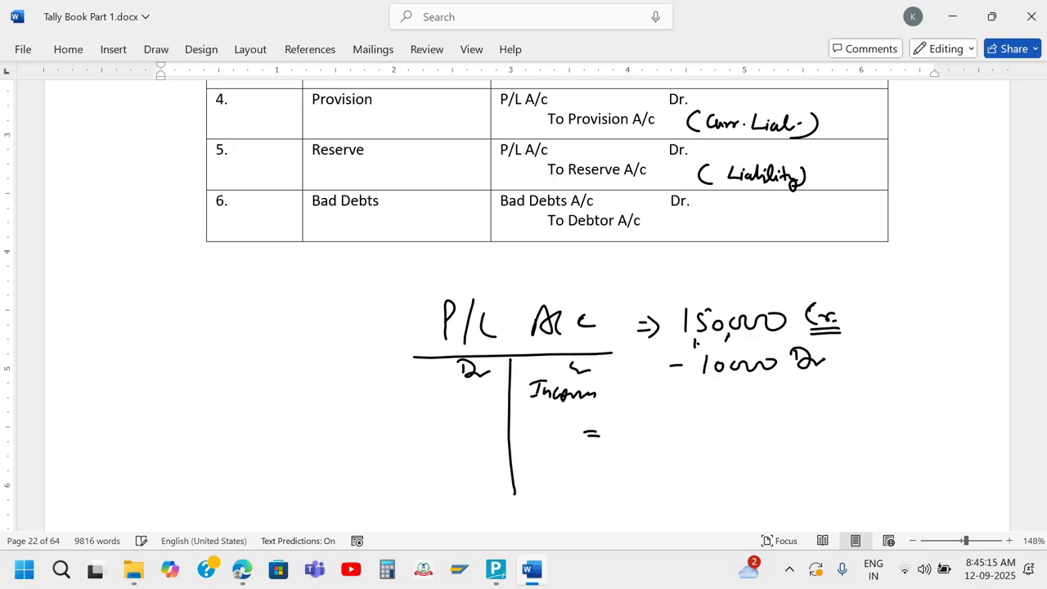
{"action": "mouse_move", "coordinate": [417, 391]}
{"action": "left_mouse_down"}
{"action": "mouse_move", "coordinate": [419, 408]}
{"action": "mouse_move", "coordinate": [445, 414]}
{"action": "left_mouse_up"}
{"action": "left_click", "coordinate": [448, 403]}
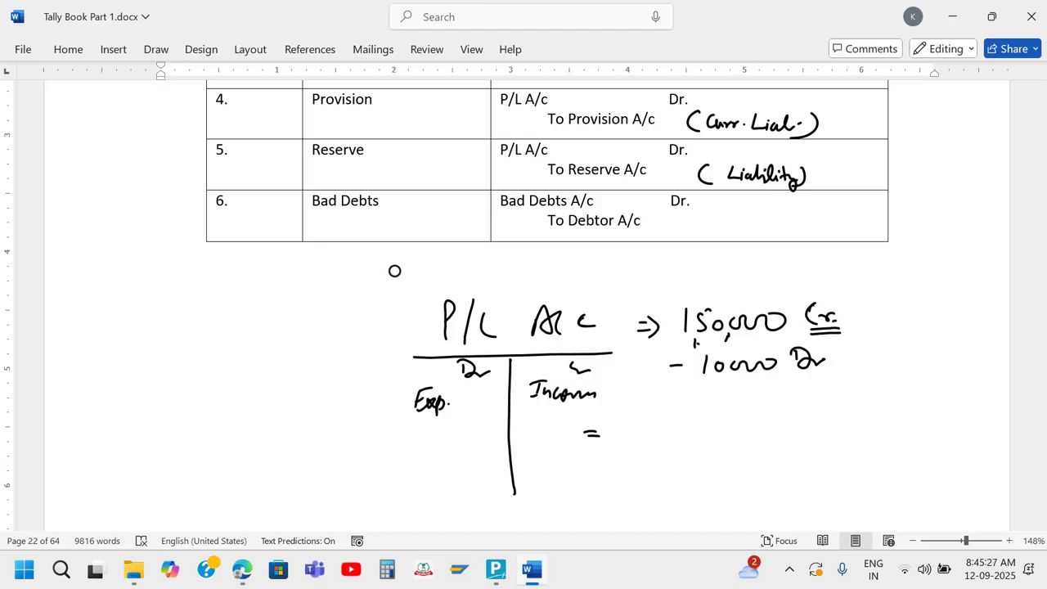
Step: Handwrite 10,000 under Exp. and 15,000 under Income in the P/L T-account, with a circled "5000 Cr" balance below
{"action": "left_click_drag", "start_coordinate": [447, 426], "coordinate": [447, 442]}
{"action": "left_click_drag", "start_coordinate": [462, 430], "coordinate": [524, 440]}
{"action": "mouse_move", "coordinate": [543, 422]}
{"action": "left_mouse_down"}
{"action": "mouse_move", "coordinate": [533, 432]}
{"action": "mouse_move", "coordinate": [545, 437]}
{"action": "left_mouse_up"}
{"action": "left_click_drag", "start_coordinate": [548, 430], "coordinate": [582, 431]}
{"action": "mouse_move", "coordinate": [490, 498]}
{"action": "left_mouse_down"}
{"action": "mouse_move", "coordinate": [479, 515]}
{"action": "mouse_move", "coordinate": [538, 500]}
{"action": "left_mouse_up"}
{"action": "mouse_move", "coordinate": [553, 487]}
{"action": "left_mouse_down"}
{"action": "mouse_move", "coordinate": [547, 506]}
{"action": "mouse_move", "coordinate": [579, 480]}
{"action": "left_mouse_up"}
{"action": "left_click_drag", "start_coordinate": [546, 482], "coordinate": [582, 485]}
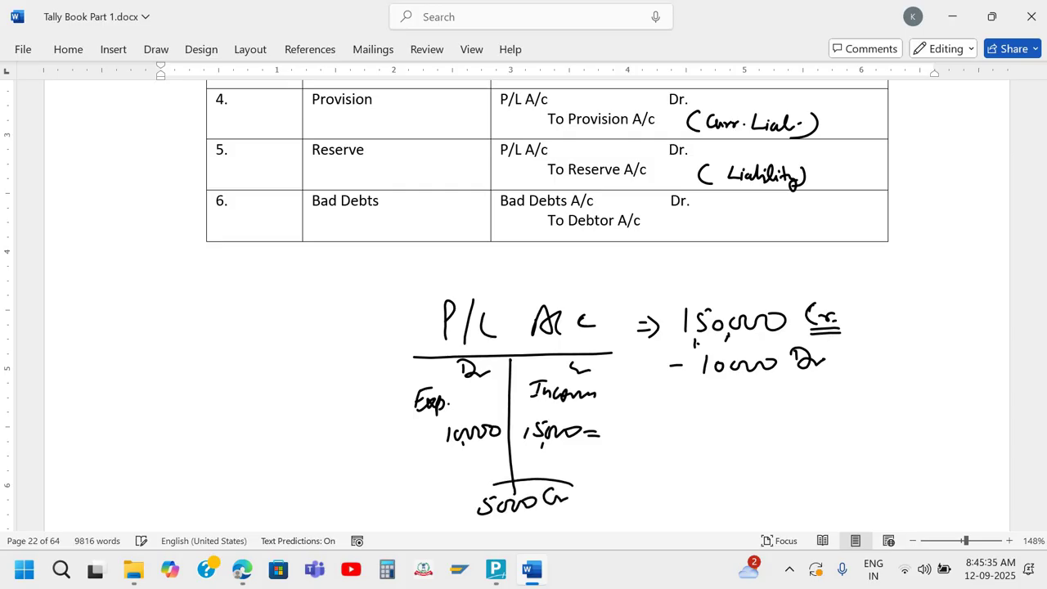
{"action": "mouse_move", "coordinate": [503, 483]}
{"action": "left_mouse_down"}
{"action": "mouse_move", "coordinate": [585, 491]}
{"action": "mouse_move", "coordinate": [523, 480]}
{"action": "left_mouse_up"}
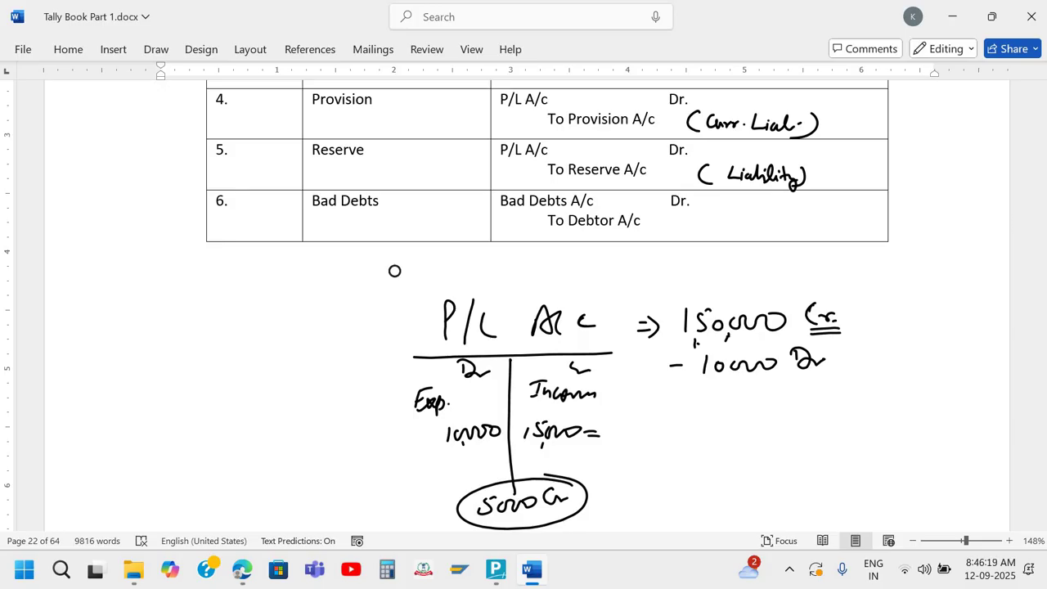
Step: Handwrite "B/S" beside the P/L A/c heading and draw an empty T-account beneath it
{"action": "left_click_drag", "start_coordinate": [237, 292], "coordinate": [234, 326]}
{"action": "left_click_drag", "start_coordinate": [270, 295], "coordinate": [261, 325]}
{"action": "left_click_drag", "start_coordinate": [291, 301], "coordinate": [279, 322]}
{"action": "left_click_drag", "start_coordinate": [168, 346], "coordinate": [360, 333]}
{"action": "left_click_drag", "start_coordinate": [266, 347], "coordinate": [257, 507]}
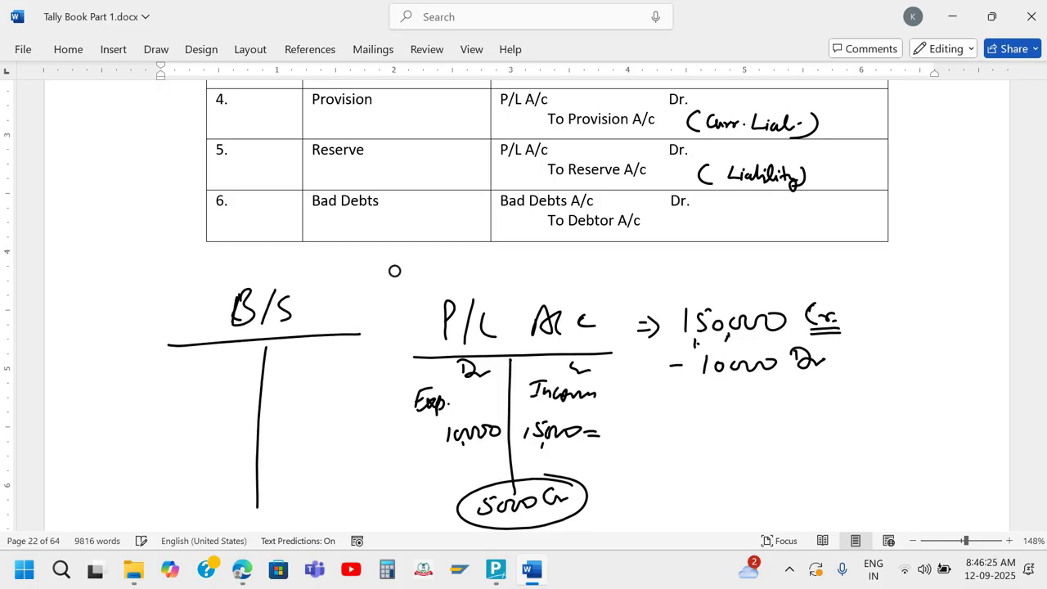
Step: Label the two sides of the B/S T-account "Liability" and "Assets" and underline the labels
{"action": "mouse_move", "coordinate": [184, 352]}
{"action": "left_mouse_down"}
{"action": "mouse_move", "coordinate": [193, 370]}
{"action": "mouse_move", "coordinate": [257, 382]}
{"action": "left_mouse_up"}
{"action": "mouse_move", "coordinate": [292, 350]}
{"action": "left_mouse_down"}
{"action": "mouse_move", "coordinate": [289, 363]}
{"action": "mouse_move", "coordinate": [301, 343]}
{"action": "mouse_move", "coordinate": [306, 365]}
{"action": "left_mouse_up"}
{"action": "mouse_move", "coordinate": [328, 351]}
{"action": "left_mouse_down"}
{"action": "mouse_move", "coordinate": [316, 366]}
{"action": "mouse_move", "coordinate": [339, 363]}
{"action": "left_mouse_up"}
{"action": "mouse_move", "coordinate": [351, 342]}
{"action": "left_mouse_down"}
{"action": "mouse_move", "coordinate": [347, 363]}
{"action": "mouse_move", "coordinate": [356, 354]}
{"action": "left_mouse_up"}
{"action": "left_click_drag", "start_coordinate": [368, 348], "coordinate": [356, 364]}
{"action": "left_click_drag", "start_coordinate": [178, 388], "coordinate": [367, 373]}
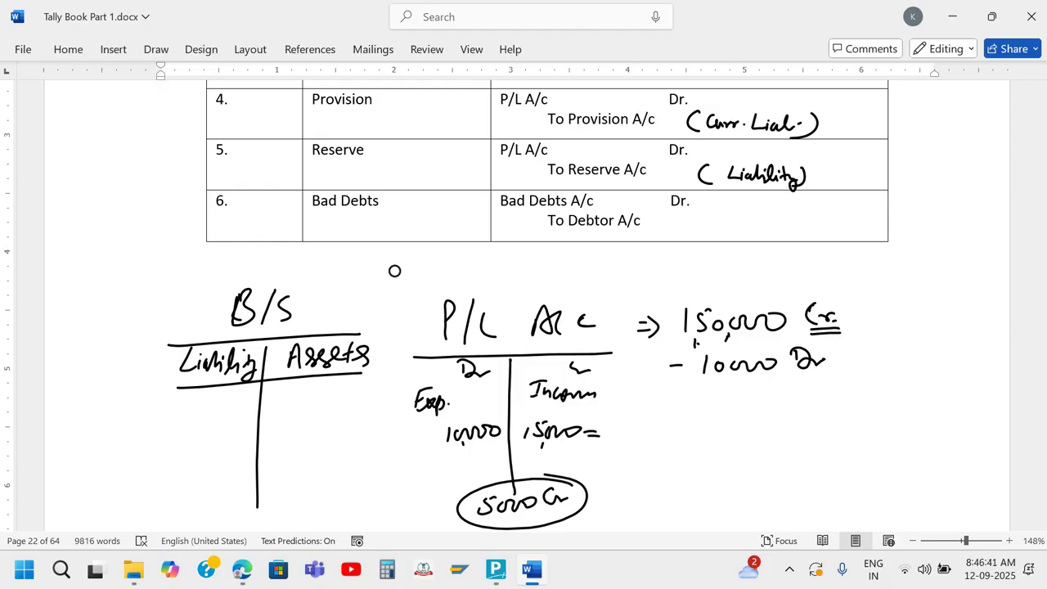
Step: Draw a curved arrow from B/S to the P/L account and handwrite an underlined "Closing" above B/S
{"action": "mouse_move", "coordinate": [299, 328]}
{"action": "left_mouse_down"}
{"action": "mouse_move", "coordinate": [327, 309]}
{"action": "mouse_move", "coordinate": [408, 358]}
{"action": "left_mouse_up"}
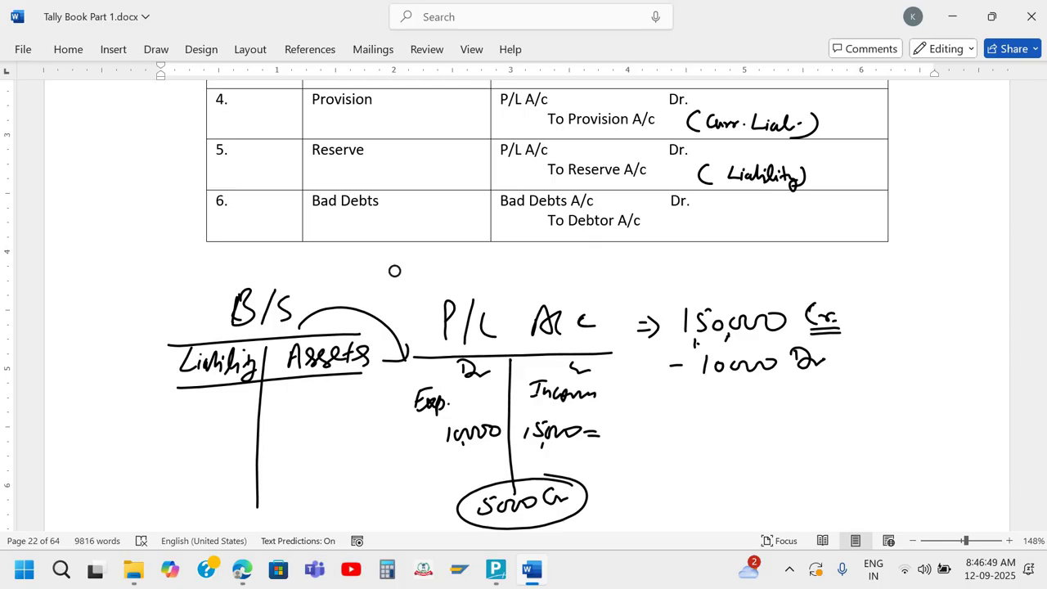
{"action": "mouse_move", "coordinate": [206, 255]}
{"action": "left_mouse_down"}
{"action": "mouse_move", "coordinate": [191, 280]}
{"action": "mouse_move", "coordinate": [225, 260]}
{"action": "mouse_move", "coordinate": [277, 270]}
{"action": "left_mouse_up"}
{"action": "mouse_move", "coordinate": [193, 284]}
{"action": "left_mouse_down"}
{"action": "mouse_move", "coordinate": [283, 264]}
{"action": "mouse_move", "coordinate": [240, 275]}
{"action": "left_mouse_up"}
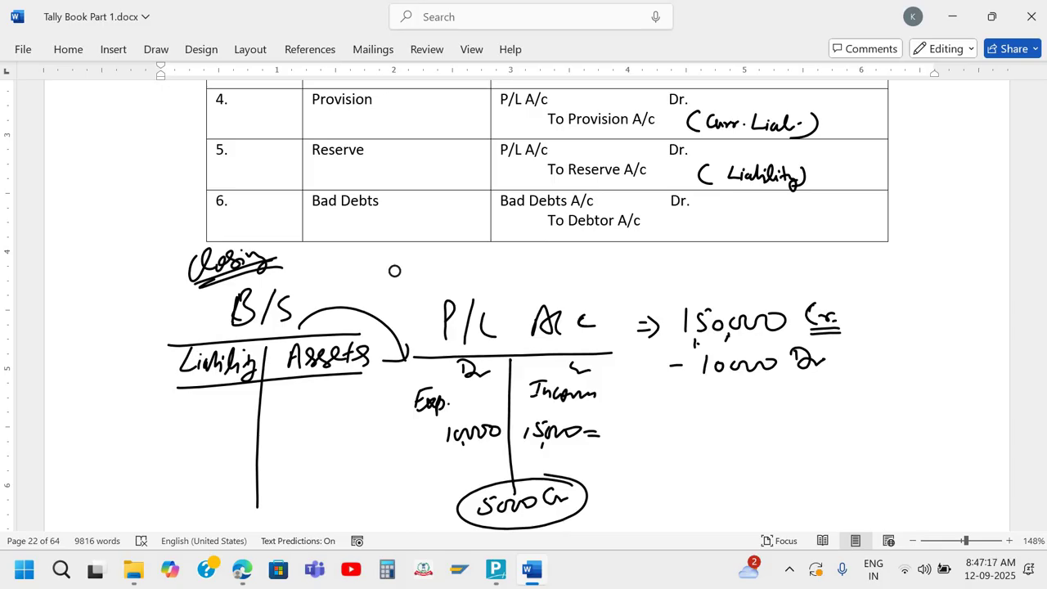
Step: Draw a T-account headed "Mach" below the 10000 Dr note, with 100,000 on one side and 20,000 and 80,000 on the other
{"action": "mouse_move", "coordinate": [711, 414]}
{"action": "left_mouse_down"}
{"action": "mouse_move", "coordinate": [727, 396]}
{"action": "mouse_move", "coordinate": [741, 413]}
{"action": "mouse_move", "coordinate": [761, 413]}
{"action": "left_mouse_up"}
{"action": "mouse_move", "coordinate": [772, 402]}
{"action": "left_mouse_down"}
{"action": "mouse_move", "coordinate": [773, 386]}
{"action": "mouse_move", "coordinate": [790, 404]}
{"action": "left_mouse_up"}
{"action": "left_click_drag", "start_coordinate": [681, 416], "coordinate": [849, 405]}
{"action": "left_click_drag", "start_coordinate": [769, 416], "coordinate": [761, 493]}
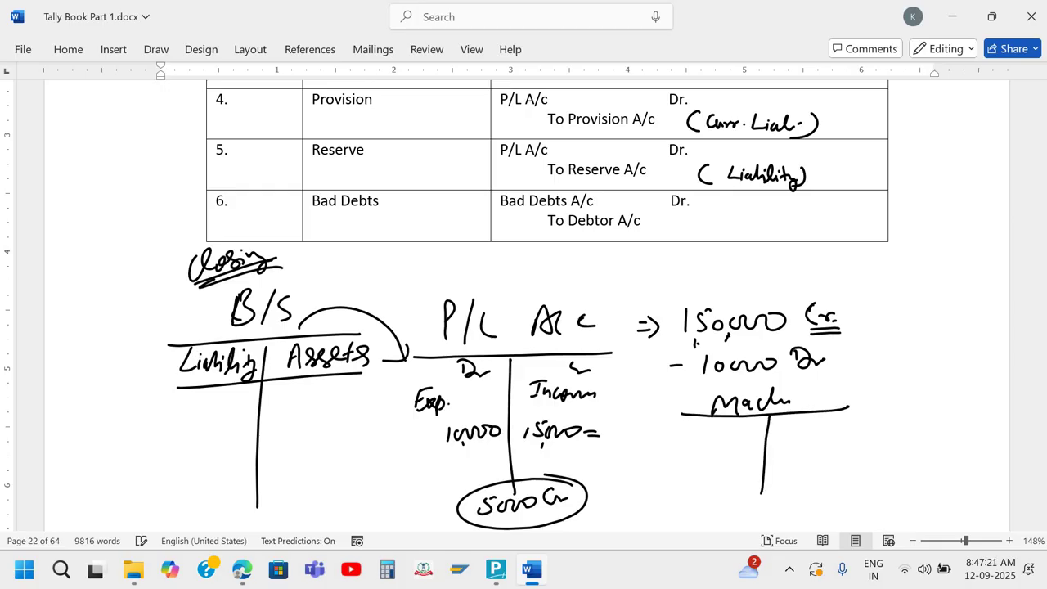
{"action": "mouse_move", "coordinate": [708, 422]}
{"action": "left_mouse_down"}
{"action": "mouse_move", "coordinate": [707, 440]}
{"action": "mouse_move", "coordinate": [759, 437]}
{"action": "mouse_move", "coordinate": [718, 431]}
{"action": "left_mouse_up"}
{"action": "left_click_drag", "start_coordinate": [715, 437], "coordinate": [714, 441]}
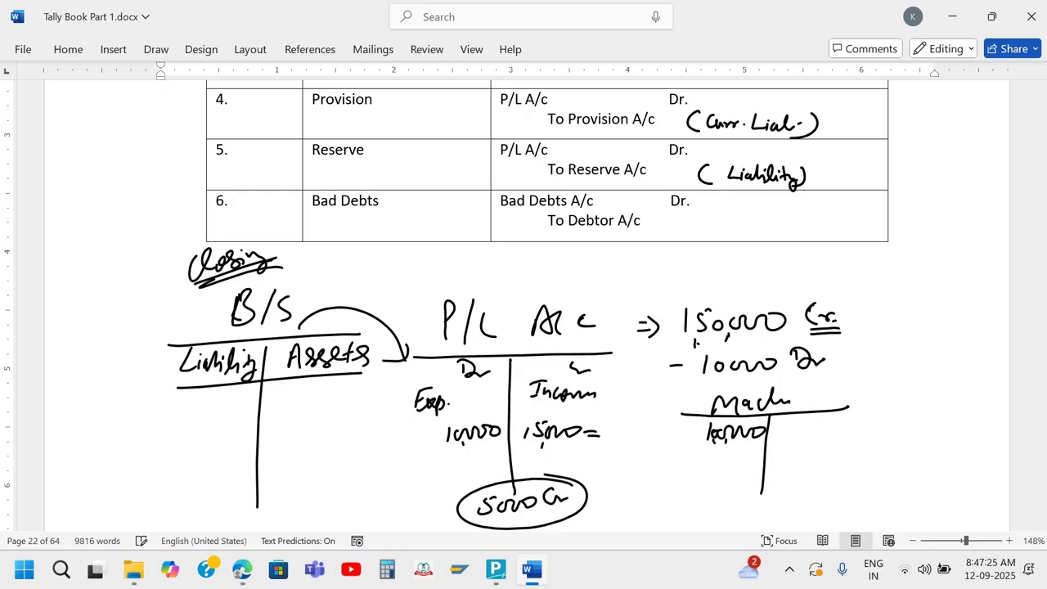
{"action": "mouse_move", "coordinate": [824, 426]}
{"action": "left_mouse_down"}
{"action": "mouse_move", "coordinate": [832, 437]}
{"action": "mouse_move", "coordinate": [883, 427]}
{"action": "left_mouse_up"}
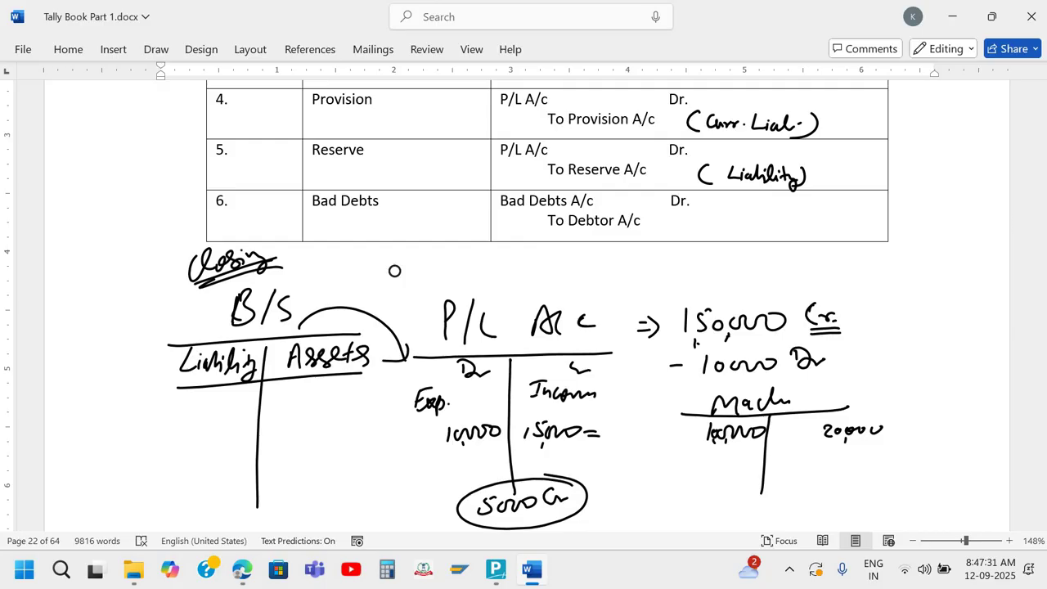
{"action": "mouse_move", "coordinate": [844, 465]}
{"action": "left_mouse_down"}
{"action": "mouse_move", "coordinate": [836, 481]}
{"action": "mouse_move", "coordinate": [900, 476]}
{"action": "left_mouse_up"}
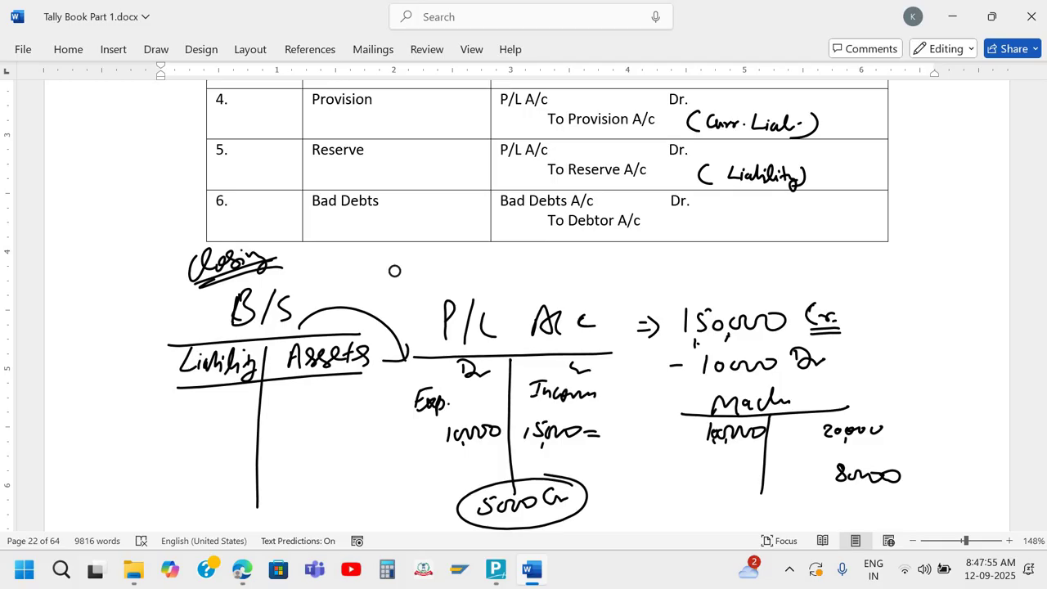
Step: Total both sides of the Mach T-account at 100,000, circle the 80,000 balance and draw an arrow to it
{"action": "left_click_drag", "start_coordinate": [701, 472], "coordinate": [763, 471]}
{"action": "left_click_drag", "start_coordinate": [710, 497], "coordinate": [763, 496]}
{"action": "left_click_drag", "start_coordinate": [702, 475], "coordinate": [703, 487]}
{"action": "mouse_move", "coordinate": [714, 480]}
{"action": "left_mouse_down"}
{"action": "mouse_move", "coordinate": [760, 481]}
{"action": "mouse_move", "coordinate": [703, 494]}
{"action": "left_mouse_up"}
{"action": "mouse_move", "coordinate": [817, 489]}
{"action": "left_mouse_down"}
{"action": "mouse_move", "coordinate": [917, 492]}
{"action": "mouse_move", "coordinate": [829, 507]}
{"action": "mouse_move", "coordinate": [897, 500]}
{"action": "left_mouse_up"}
{"action": "left_click_drag", "start_coordinate": [818, 515], "coordinate": [893, 514]}
{"action": "mouse_move", "coordinate": [875, 456]}
{"action": "left_mouse_down"}
{"action": "mouse_move", "coordinate": [902, 483]}
{"action": "mouse_move", "coordinate": [873, 458]}
{"action": "left_mouse_up"}
{"action": "mouse_move", "coordinate": [746, 453]}
{"action": "left_mouse_down"}
{"action": "mouse_move", "coordinate": [795, 448]}
{"action": "mouse_move", "coordinate": [821, 468]}
{"action": "left_mouse_up"}
{"action": "left_click_drag", "start_coordinate": [812, 456], "coordinate": [807, 470]}
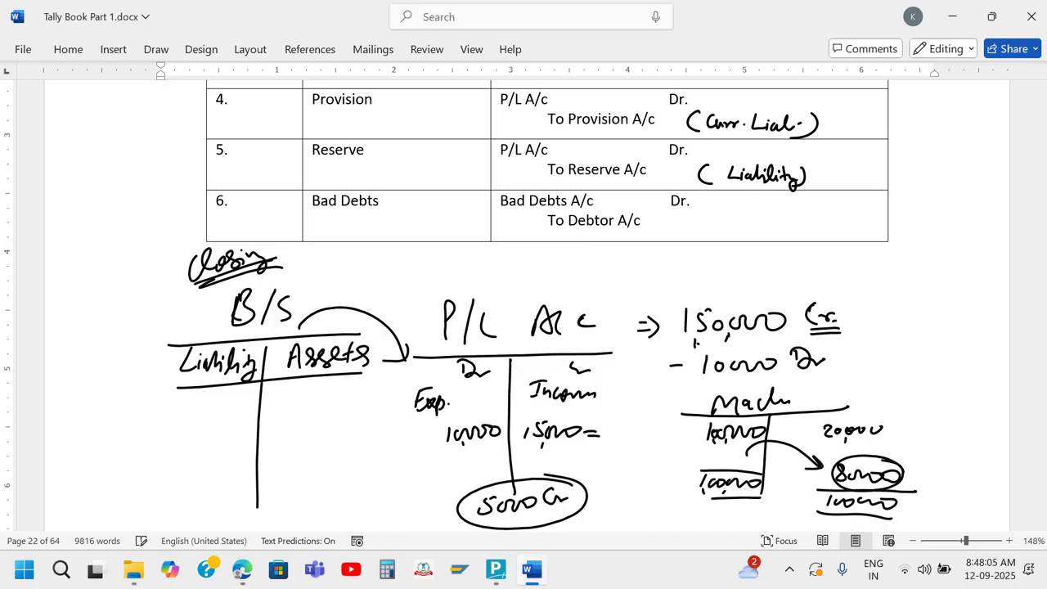
Step: Handwrite "Machine" beneath the table and branch it with arrows into Dr and Cr
{"action": "mouse_move", "coordinate": [813, 276]}
{"action": "left_mouse_down"}
{"action": "mouse_move", "coordinate": [828, 263]}
{"action": "mouse_move", "coordinate": [838, 275]}
{"action": "mouse_move", "coordinate": [854, 255]}
{"action": "mouse_move", "coordinate": [877, 275]}
{"action": "mouse_move", "coordinate": [896, 268]}
{"action": "mouse_move", "coordinate": [891, 291]}
{"action": "mouse_move", "coordinate": [915, 257]}
{"action": "left_mouse_up"}
{"action": "left_click_drag", "start_coordinate": [903, 250], "coordinate": [916, 255]}
{"action": "left_click_drag", "start_coordinate": [889, 288], "coordinate": [909, 296]}
{"action": "left_click_drag", "start_coordinate": [927, 240], "coordinate": [929, 254]}
{"action": "left_click_drag", "start_coordinate": [923, 237], "coordinate": [945, 244]}
{"action": "left_click_drag", "start_coordinate": [919, 288], "coordinate": [912, 299]}
{"action": "left_click_drag", "start_coordinate": [921, 296], "coordinate": [934, 291]}
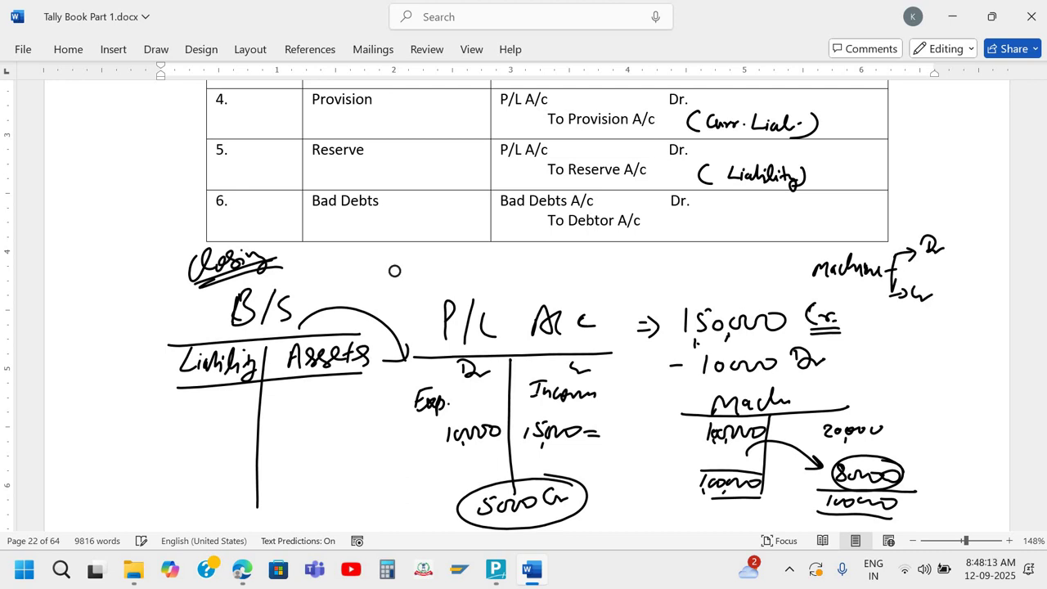
Step: Write 100000 beside the Machine Dr and 20,000 beside its Cr, strike out both and write 80,000 under Dr
{"action": "left_click_drag", "start_coordinate": [954, 235], "coordinate": [948, 255]}
{"action": "left_click_drag", "start_coordinate": [962, 244], "coordinate": [970, 252]}
{"action": "left_click_drag", "start_coordinate": [973, 245], "coordinate": [998, 246]}
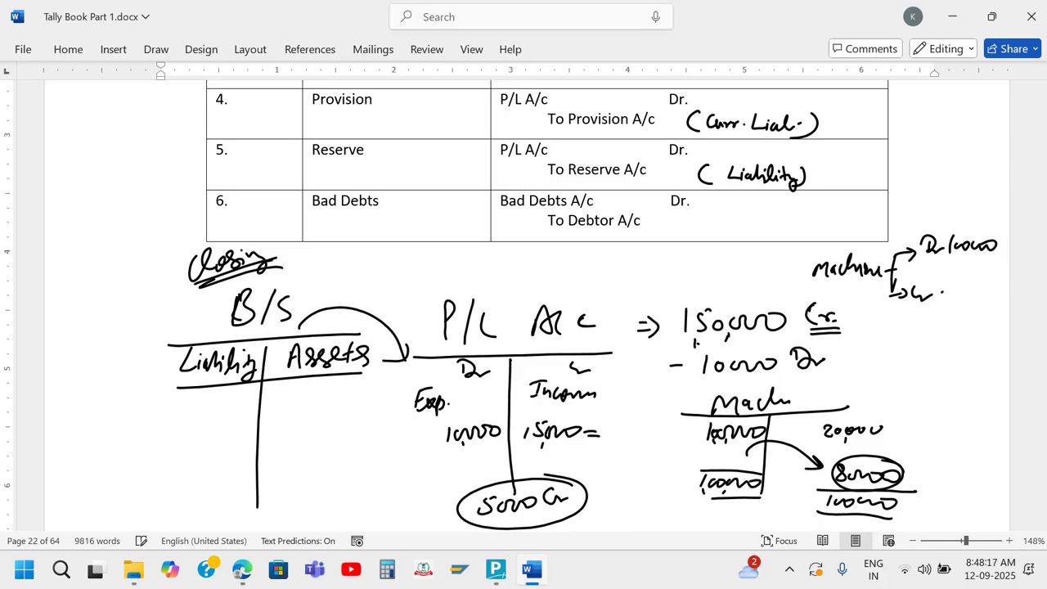
{"action": "left_click_drag", "start_coordinate": [942, 292], "coordinate": [999, 300]}
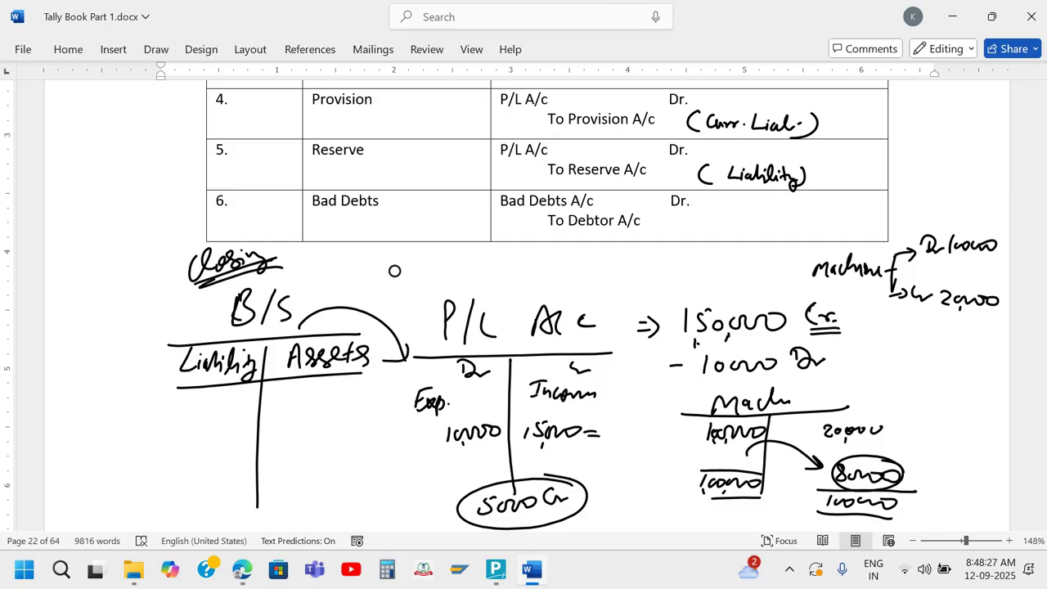
{"action": "left_click_drag", "start_coordinate": [993, 289], "coordinate": [949, 311]}
{"action": "mouse_move", "coordinate": [993, 234]}
{"action": "left_mouse_down"}
{"action": "mouse_move", "coordinate": [949, 260]}
{"action": "mouse_move", "coordinate": [998, 268]}
{"action": "left_mouse_up"}
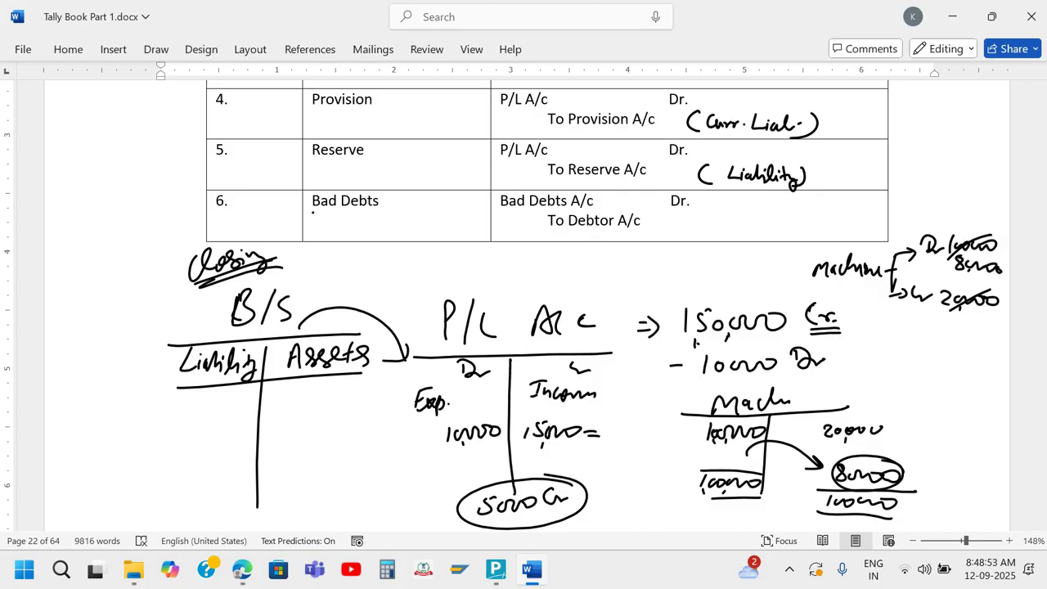
Step: Underline Bad Debts in row 6, handwriting "(Ind. Exp.)" beside its Dr. and "Party" beside Debtor A/c
{"action": "left_click_drag", "start_coordinate": [312, 211], "coordinate": [377, 211]}
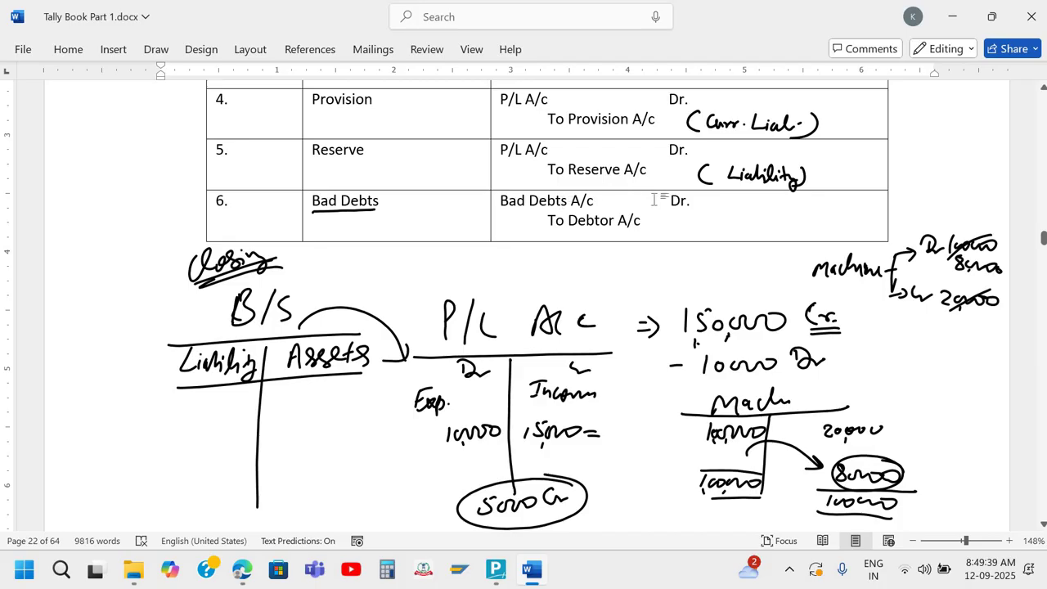
{"action": "left_click", "coordinate": [704, 207]}
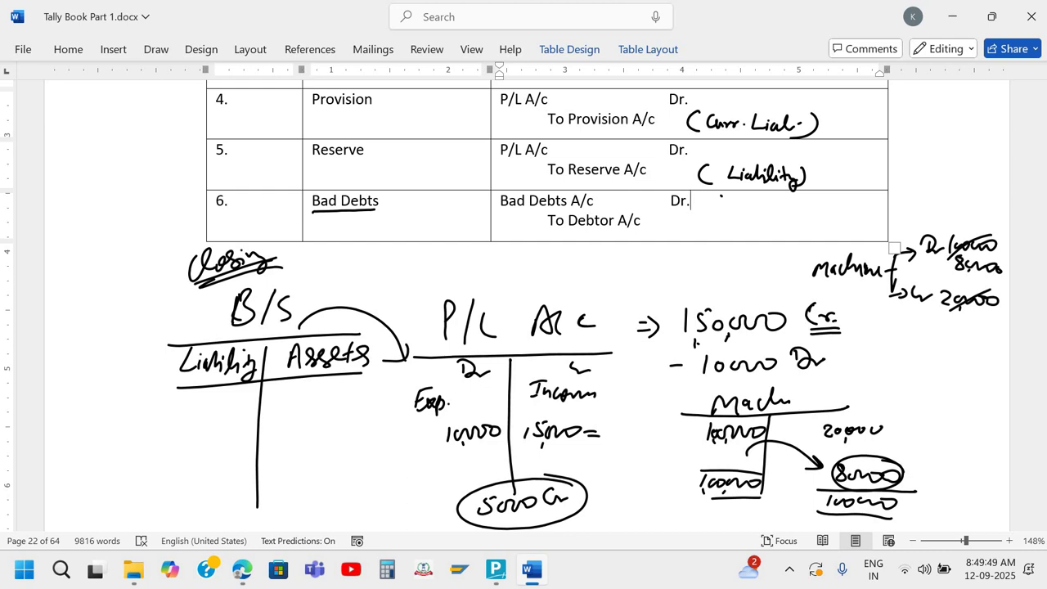
{"action": "mouse_move", "coordinate": [719, 194]}
{"action": "left_mouse_down"}
{"action": "mouse_move", "coordinate": [714, 211]}
{"action": "mouse_move", "coordinate": [772, 196]}
{"action": "mouse_move", "coordinate": [792, 209]}
{"action": "mouse_move", "coordinate": [846, 211]}
{"action": "left_mouse_up"}
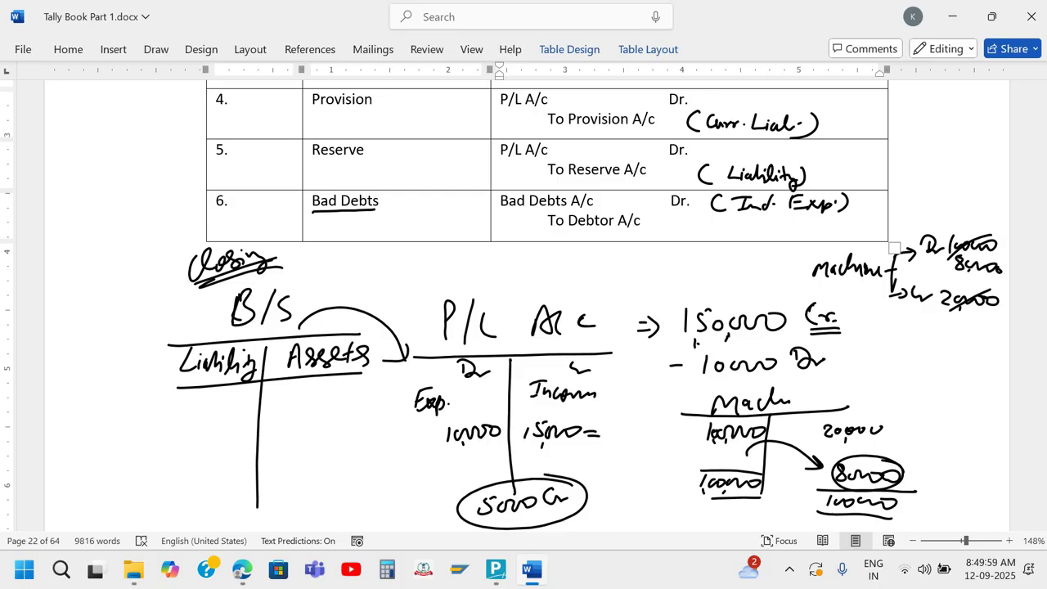
{"action": "mouse_move", "coordinate": [653, 230]}
{"action": "left_mouse_down"}
{"action": "mouse_move", "coordinate": [691, 221]}
{"action": "mouse_move", "coordinate": [686, 237]}
{"action": "left_mouse_up"}
Step: Read Assignment 5's company creation, ledger opening balances, share capital note and Sundry Debtor and Creditor details
{"action": "scroll", "coordinate": [894, 247], "scroll_direction": "up", "scroll_amount": 5}
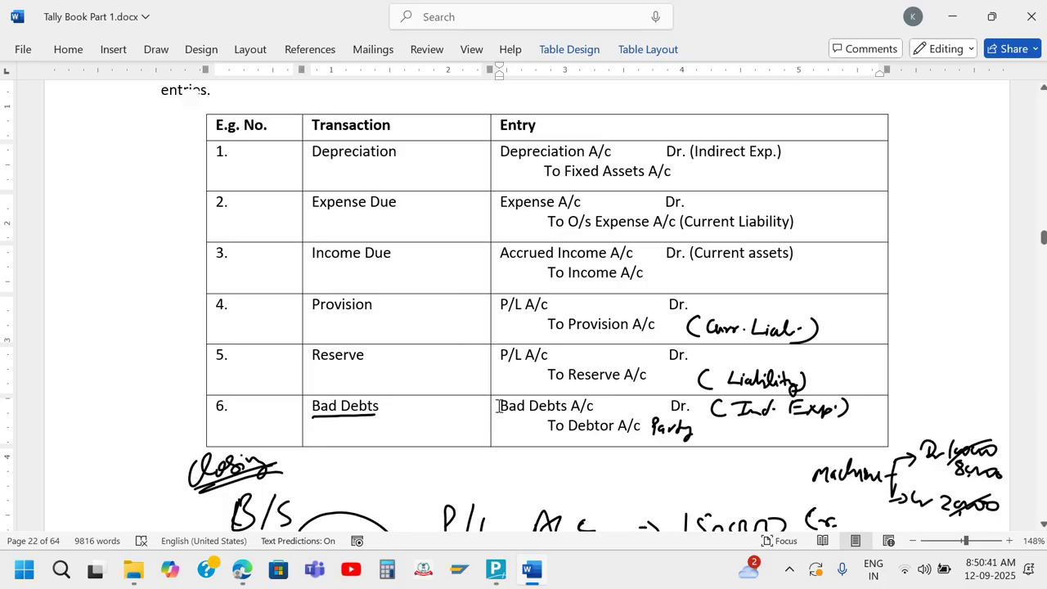
{"action": "scroll", "coordinate": [498, 406], "scroll_direction": "down", "scroll_amount": 10}
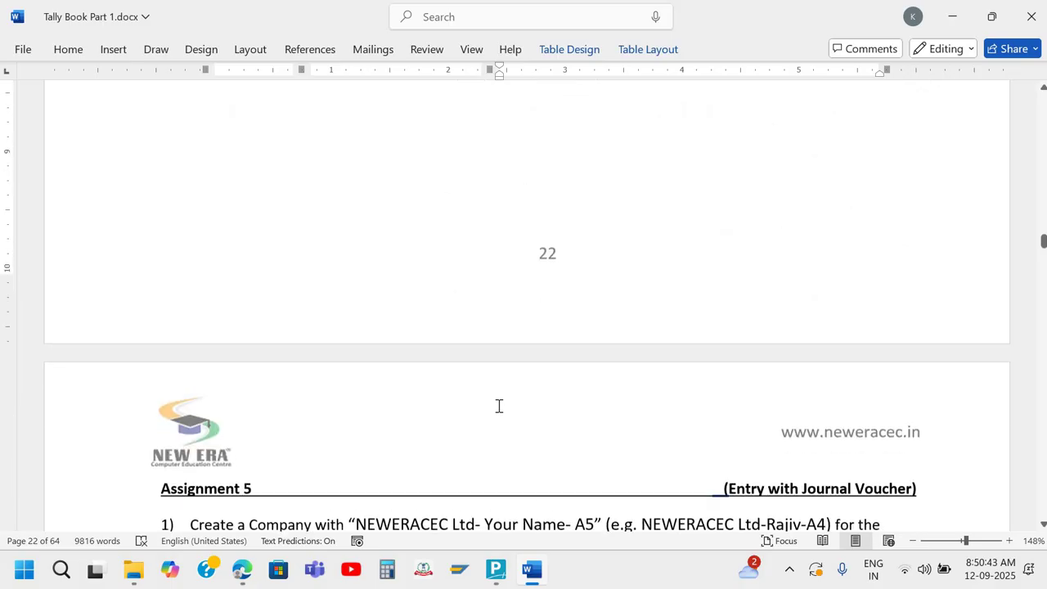
{"action": "scroll", "coordinate": [498, 405], "scroll_direction": "down", "scroll_amount": 8}
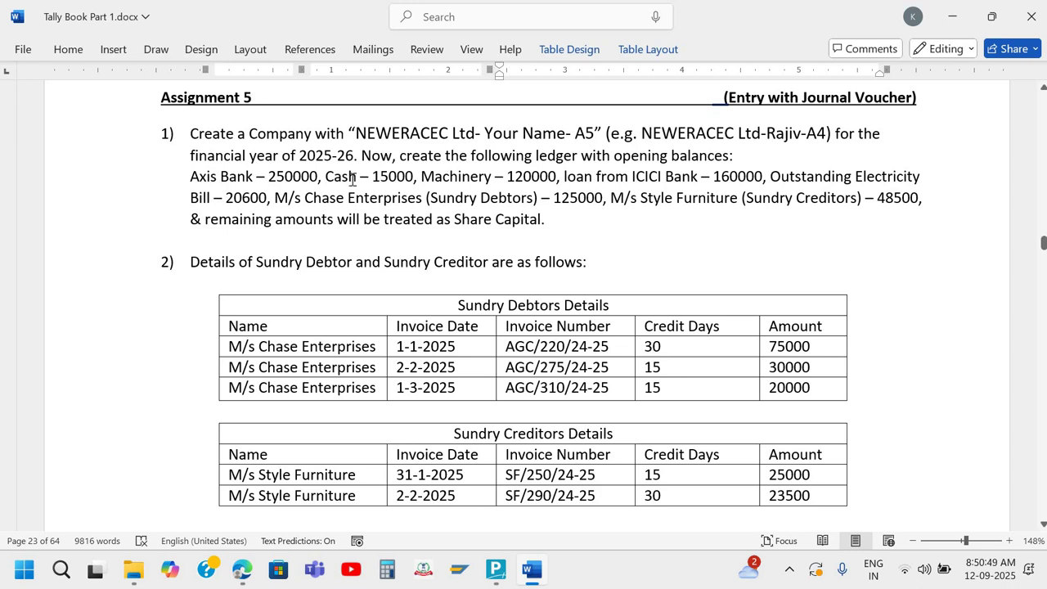
{"action": "left_click", "coordinate": [250, 105]}
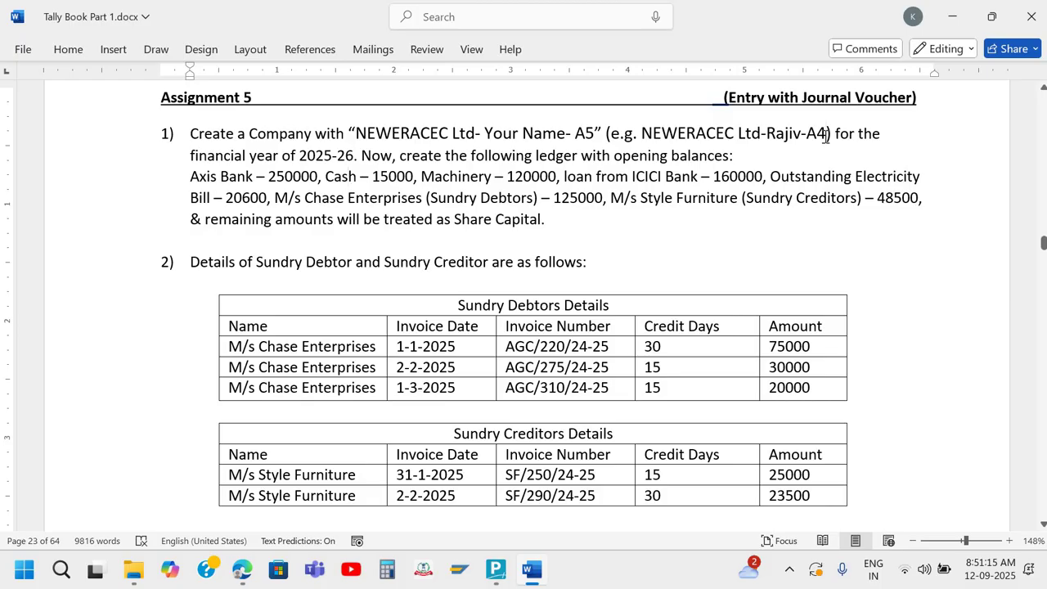
{"action": "right_click", "coordinate": [826, 137]}
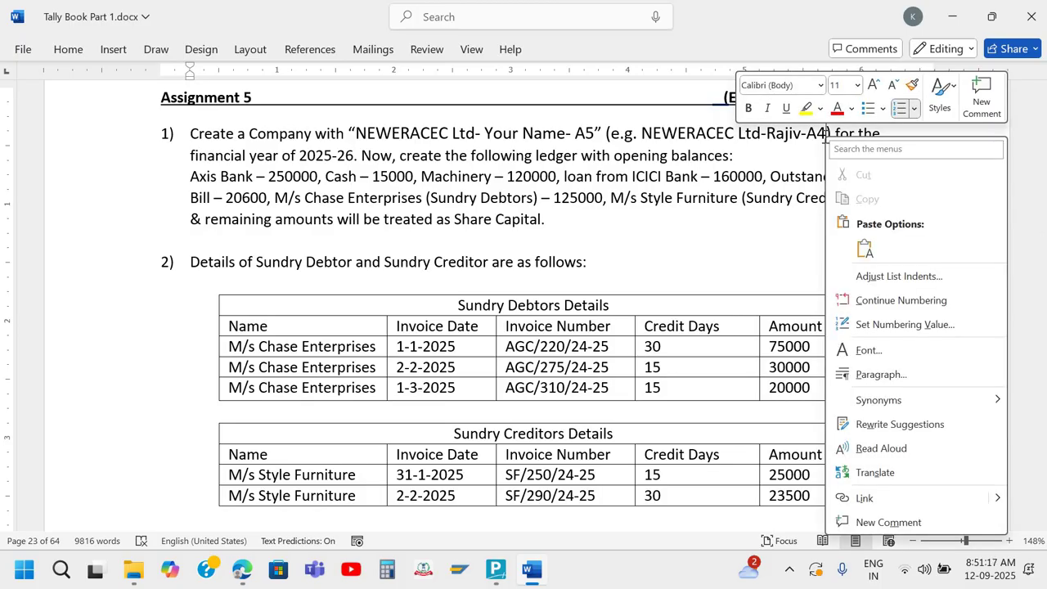
{"action": "key", "text": "Escape"}
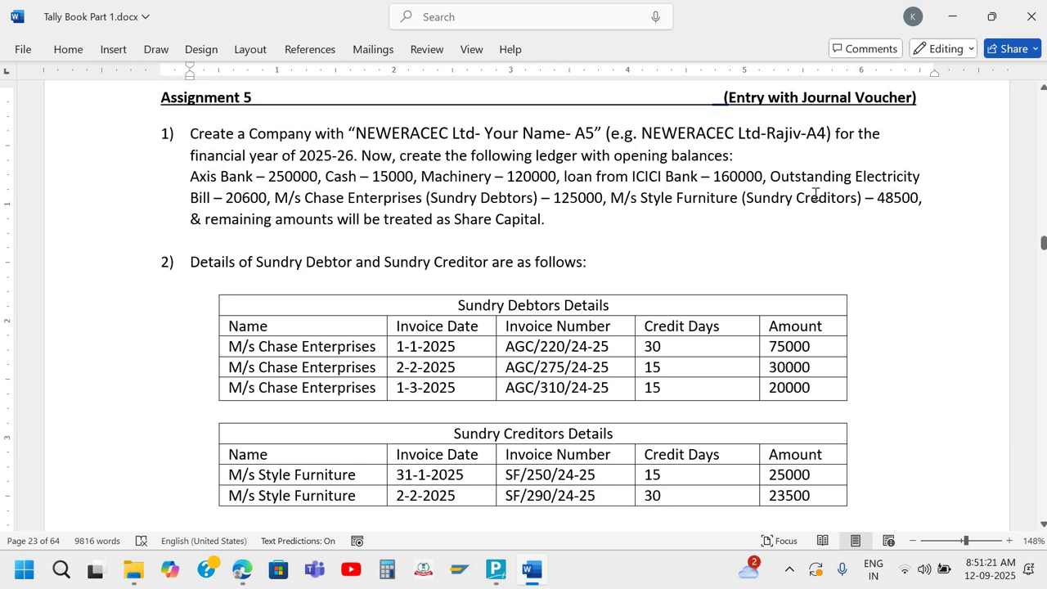
{"action": "left_click", "coordinate": [815, 196]}
{"action": "left_click", "coordinate": [802, 177]}
{"action": "scroll", "coordinate": [617, 286], "scroll_direction": "down", "scroll_amount": 3}
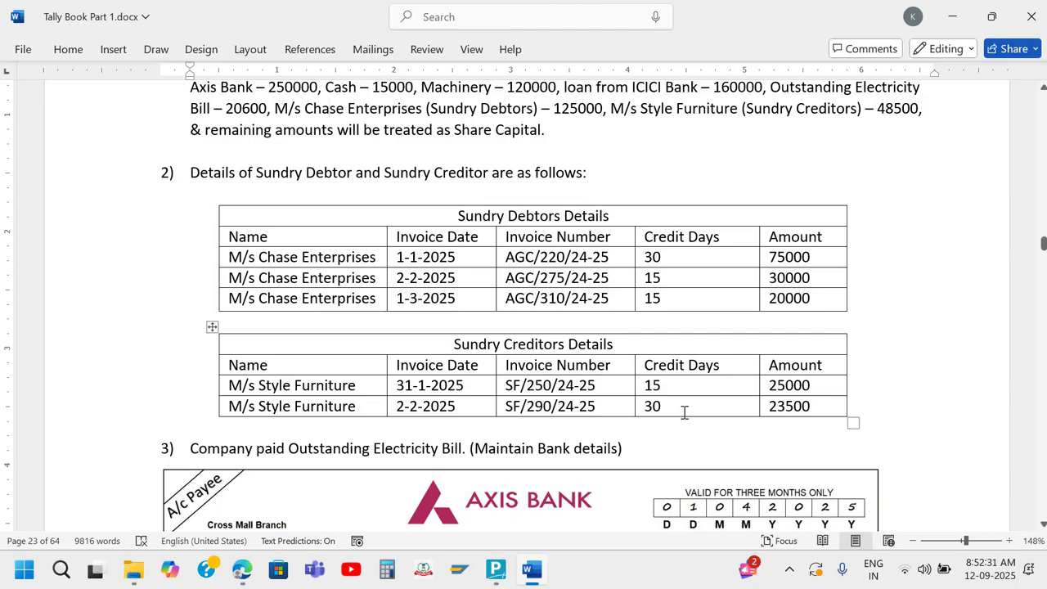
{"action": "scroll", "coordinate": [685, 412], "scroll_direction": "up", "scroll_amount": 2}
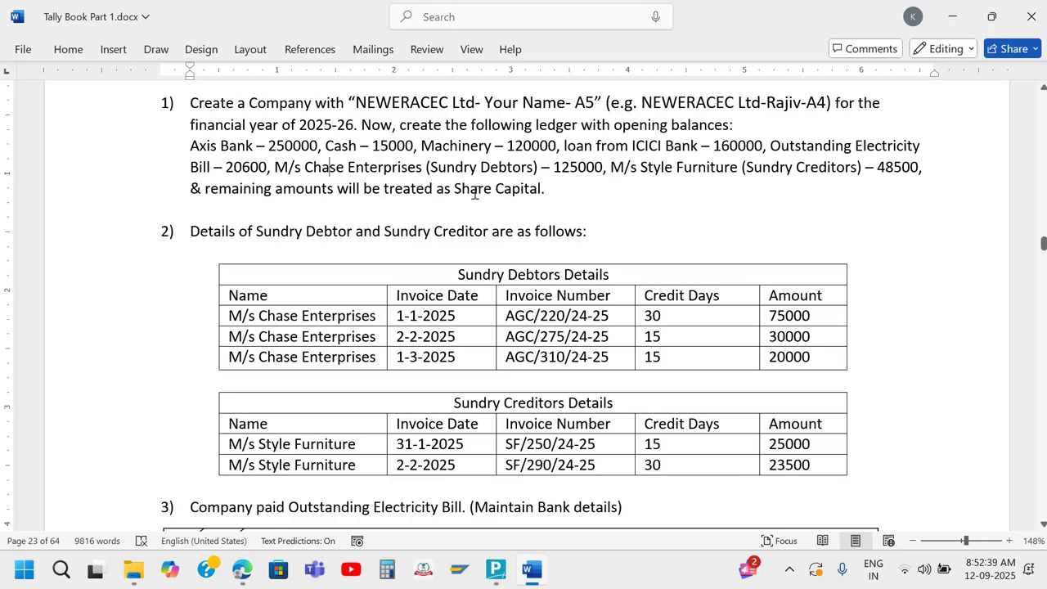
{"action": "left_click_drag", "start_coordinate": [437, 190], "coordinate": [533, 196]}
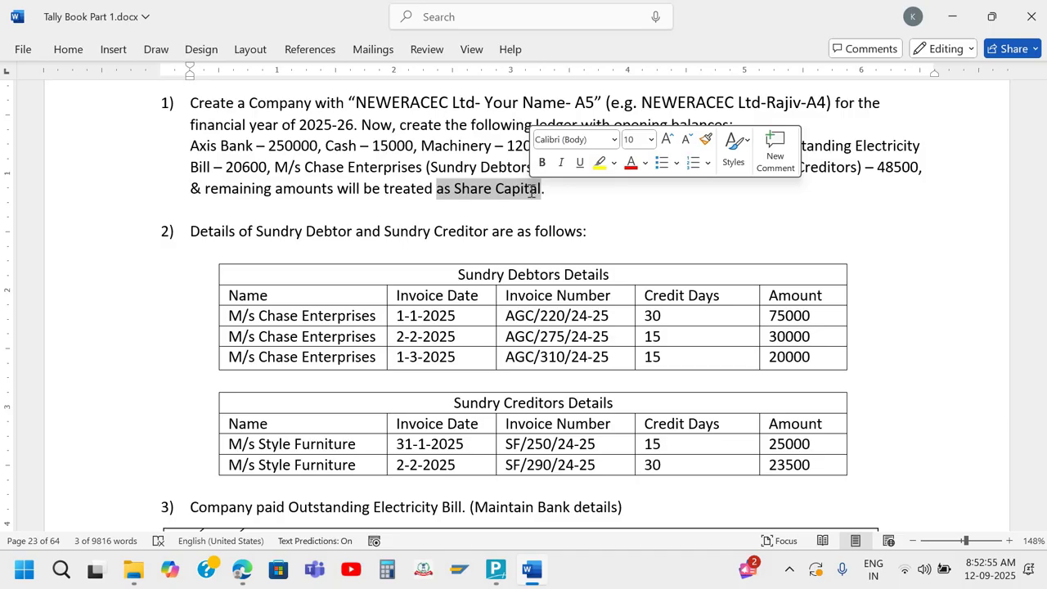
Step: Examine the Axis Bank cheque for the outstanding electricity bill payment in item 3 of Assignment 5
{"action": "scroll", "coordinate": [532, 194], "scroll_direction": "down", "scroll_amount": 5}
{"action": "scroll", "coordinate": [532, 191], "scroll_direction": "down", "scroll_amount": 3}
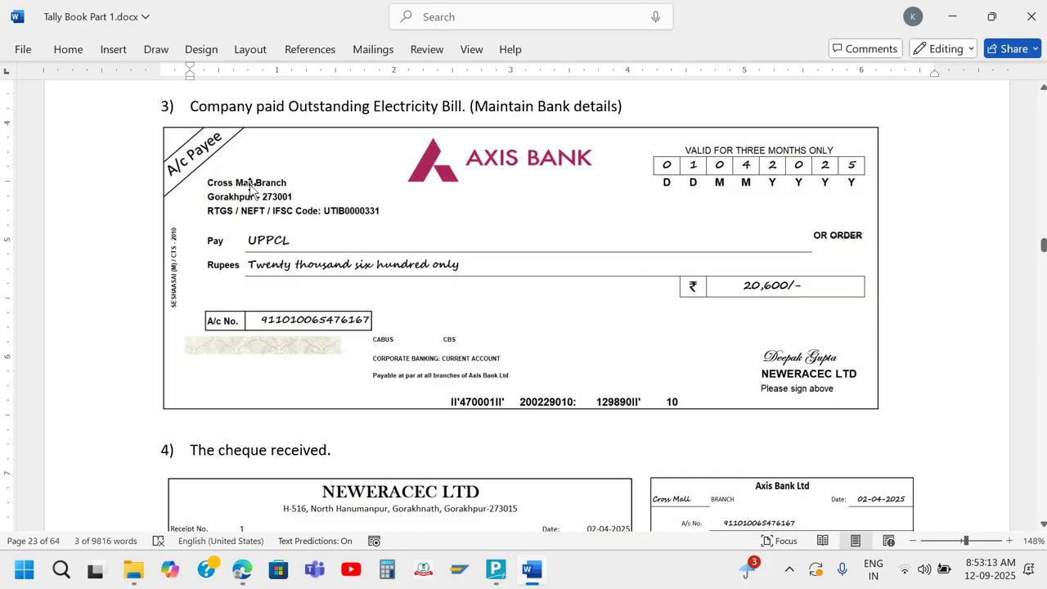
{"action": "scroll", "coordinate": [251, 189], "scroll_direction": "up", "scroll_amount": 1}
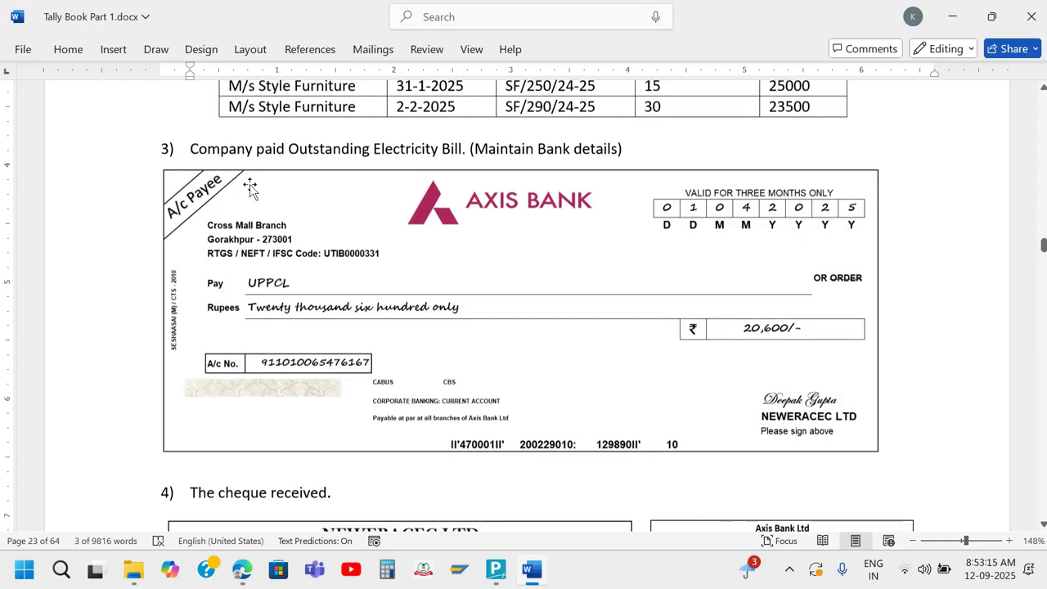
{"action": "scroll", "coordinate": [251, 188], "scroll_direction": "up", "scroll_amount": 1}
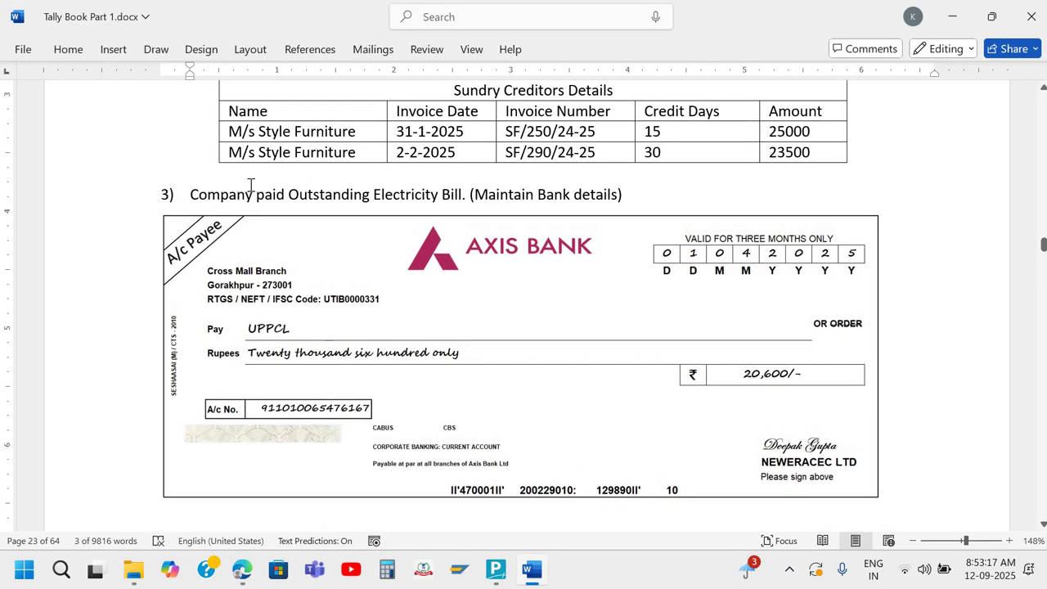
{"action": "scroll", "coordinate": [251, 186], "scroll_direction": "down", "scroll_amount": 1}
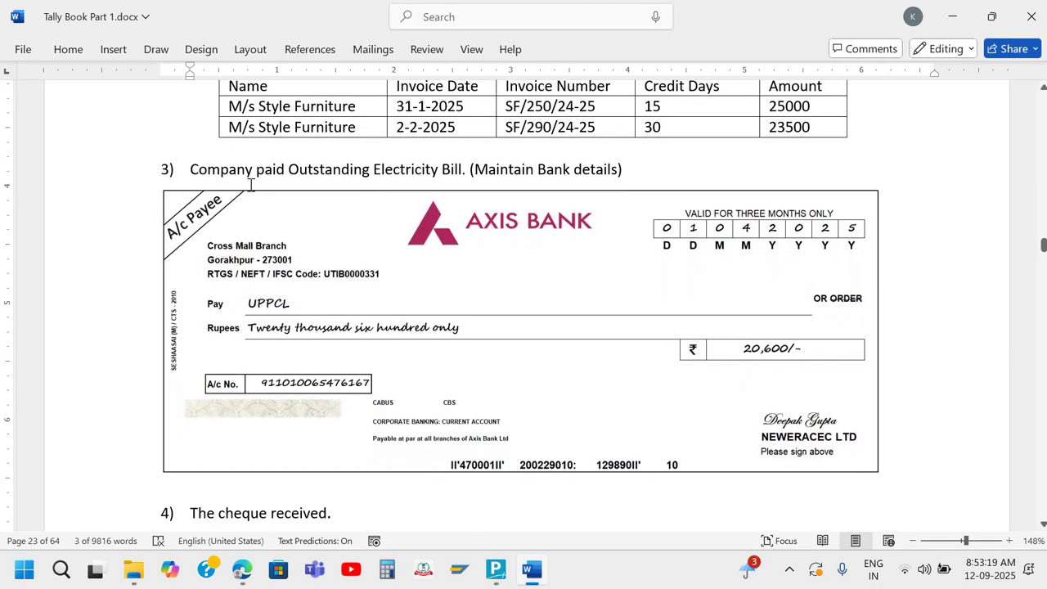
{"action": "scroll", "coordinate": [251, 186], "scroll_direction": "up", "scroll_amount": 1}
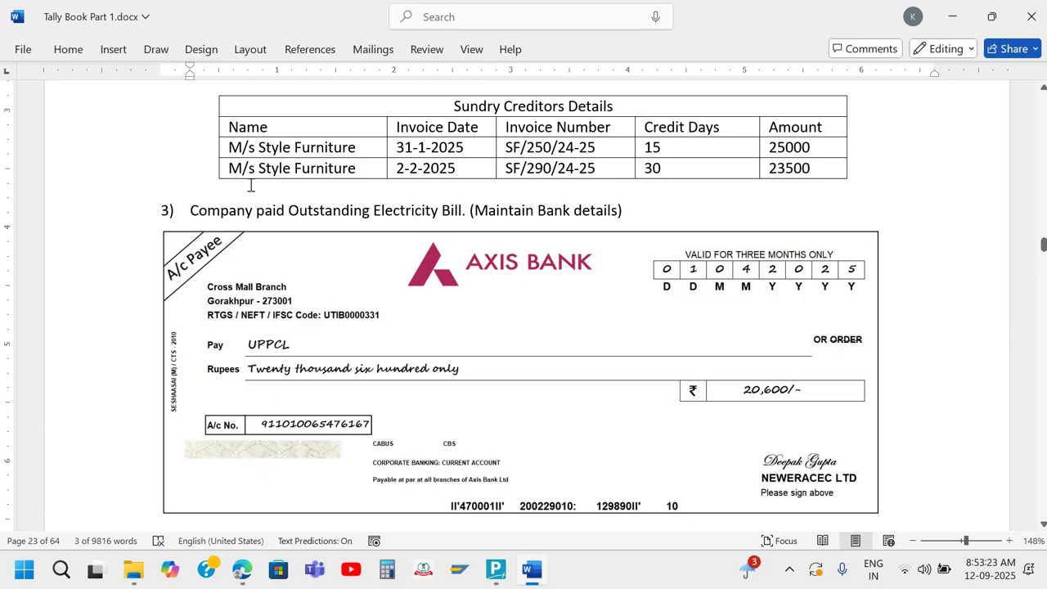
Step: Switch to TallyPrime
{"action": "key", "text": "alt+Tab"}
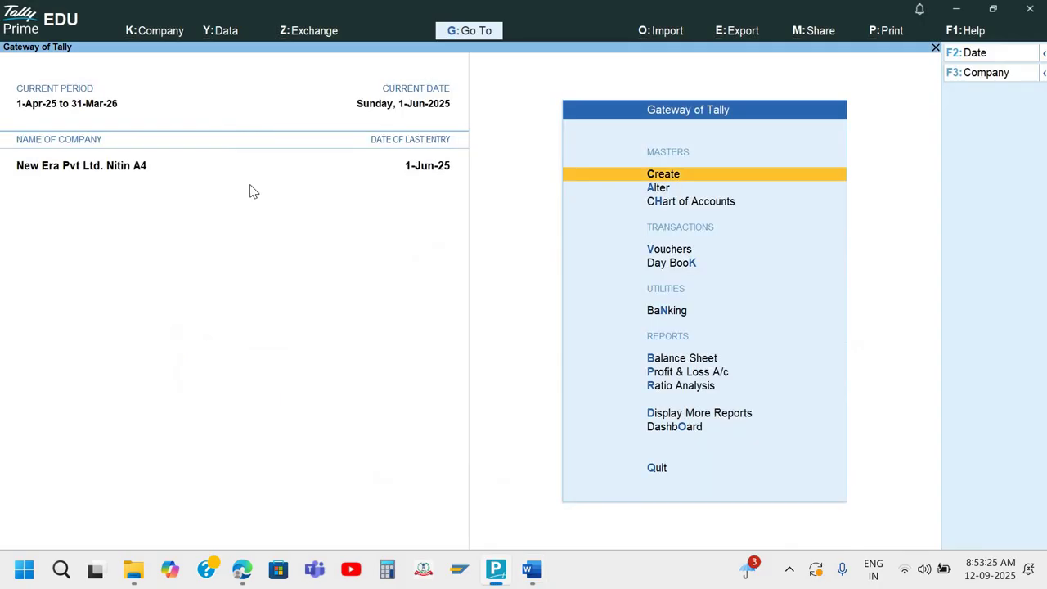
{"action": "key", "text": "Return"}
{"action": "key", "text": "Down"}
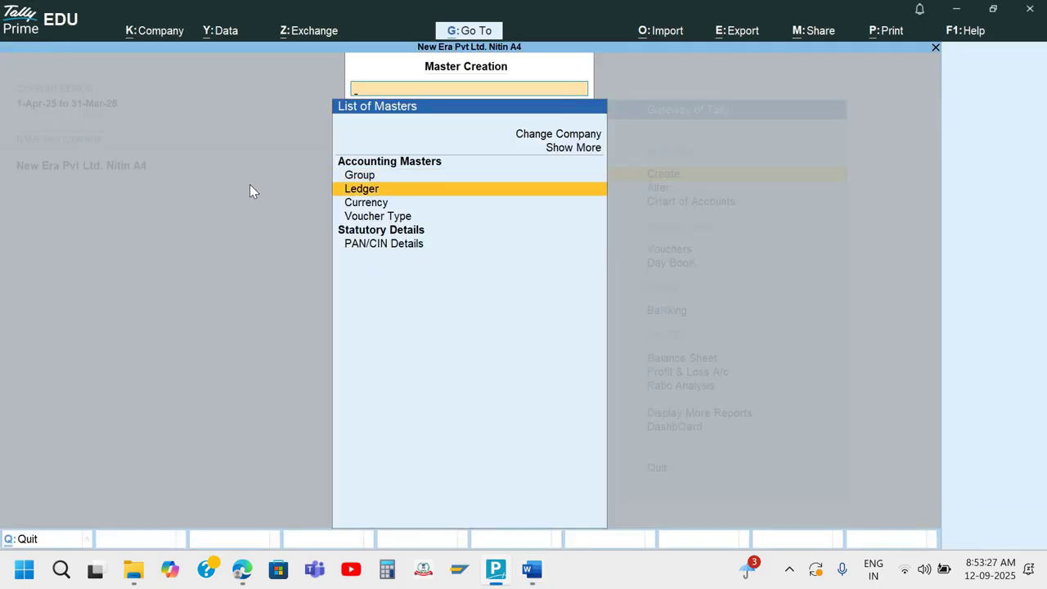
{"action": "key", "text": "Escape"}
{"action": "key", "text": "Escape"}
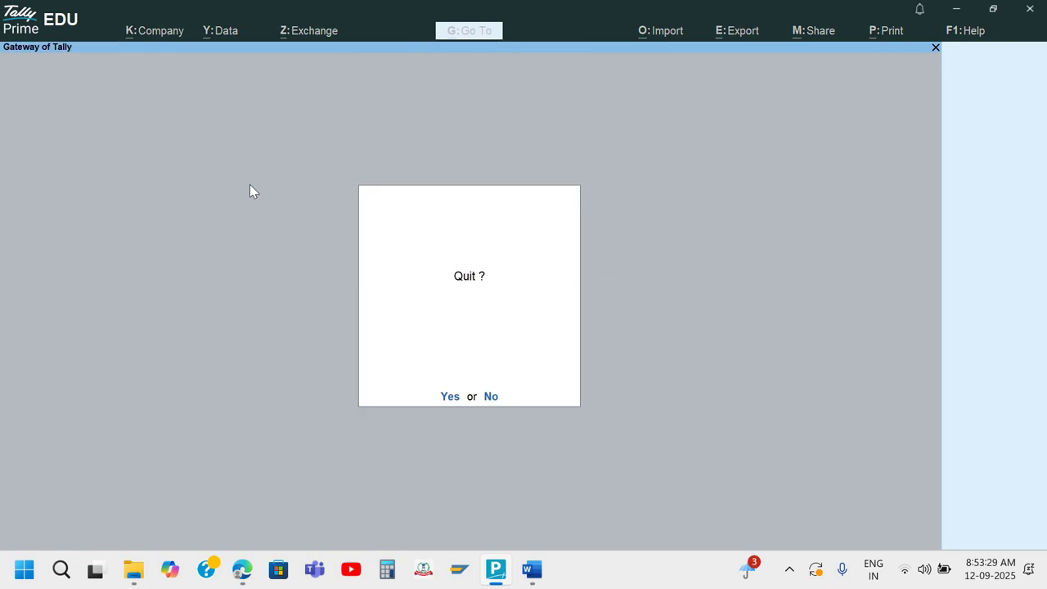
{"action": "key", "text": "Escape"}
Step: Shut the currently open Assignment 4 company
{"action": "key", "text": "alt+k"}
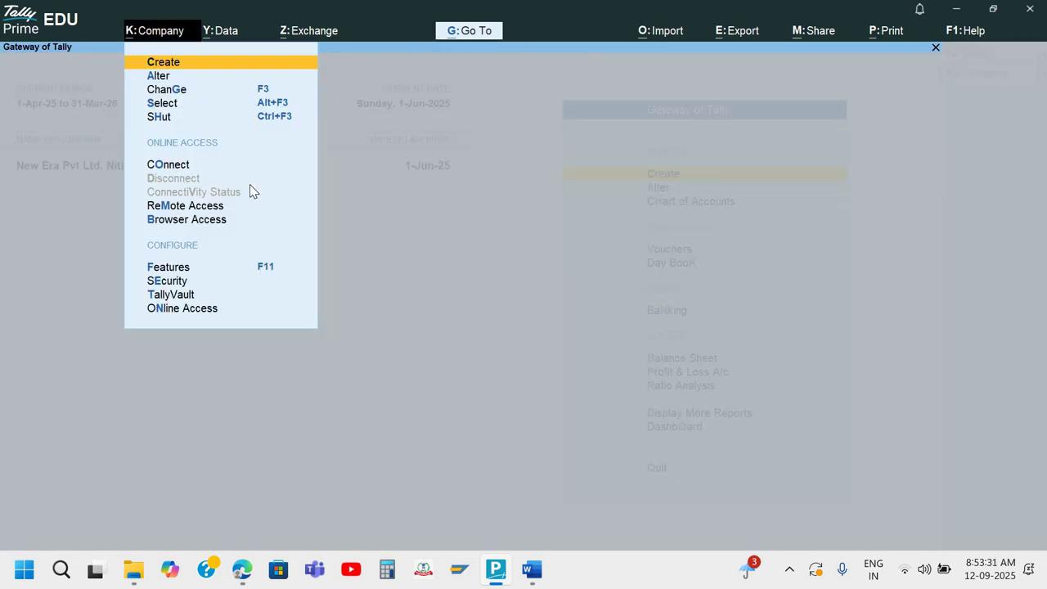
{"action": "key", "text": "Down"}
{"action": "key", "text": "Down"}
{"action": "key", "text": "Up"}
{"action": "key", "text": "Down"}
{"action": "key", "text": "Up"}
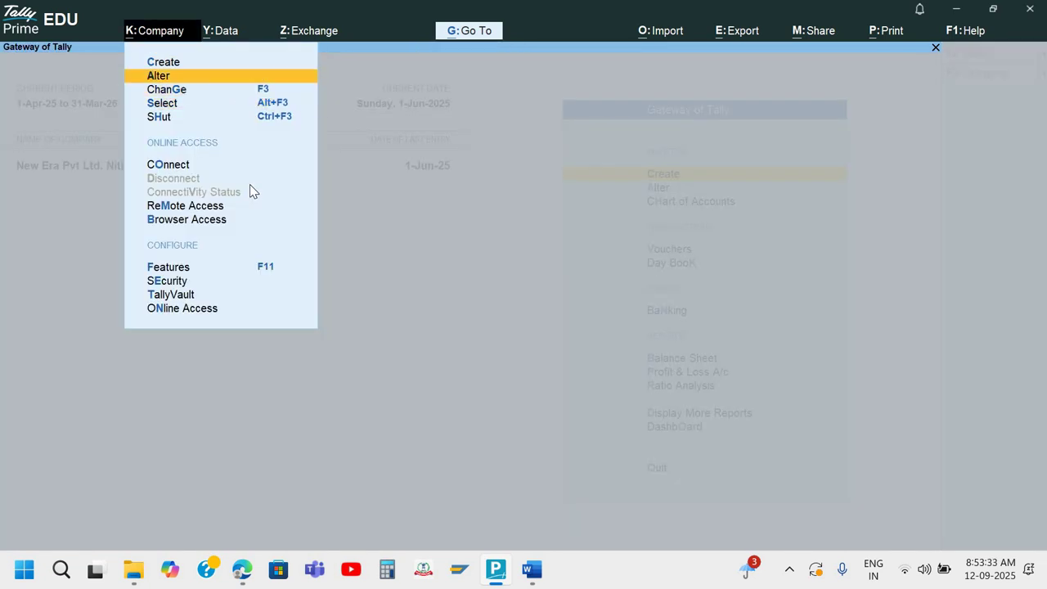
{"action": "key", "text": "Up"}
{"action": "key", "text": "Down"}
{"action": "key", "text": "Down"}
{"action": "key", "text": "Down"}
{"action": "key", "text": "Down"}
{"action": "key", "text": "Return"}
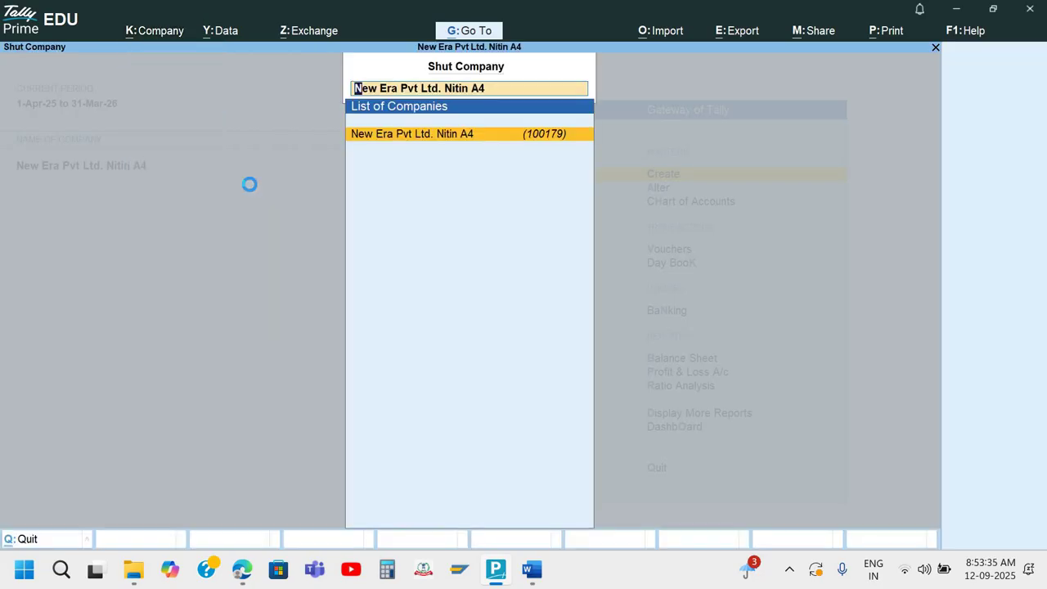
{"action": "key", "text": "Return"}
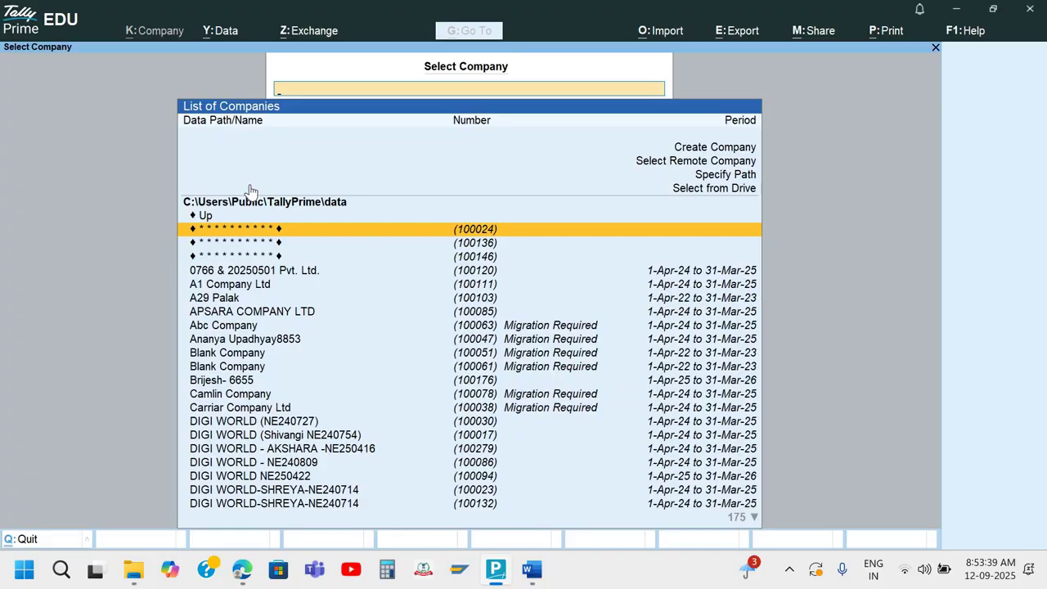
Step: Start creating a new company named New Era A5, keeping the same mailing name
{"action": "key", "text": "Up"}
{"action": "key", "text": "Up"}
{"action": "key", "text": "Up"}
{"action": "key", "text": "Up"}
{"action": "key", "text": "Up"}
{"action": "key", "text": "Up"}
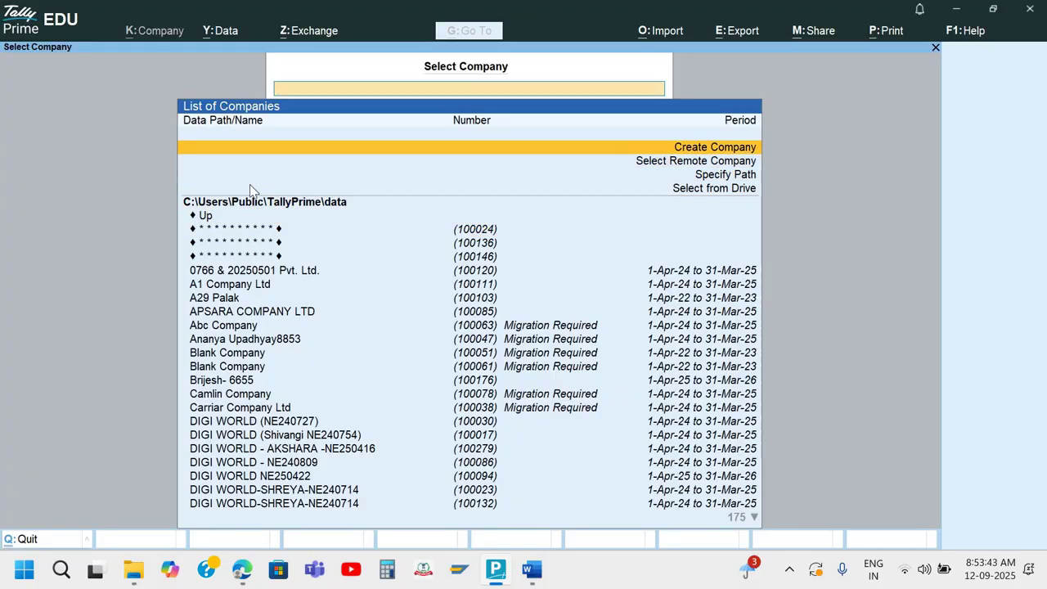
{"action": "key", "text": "Return"}
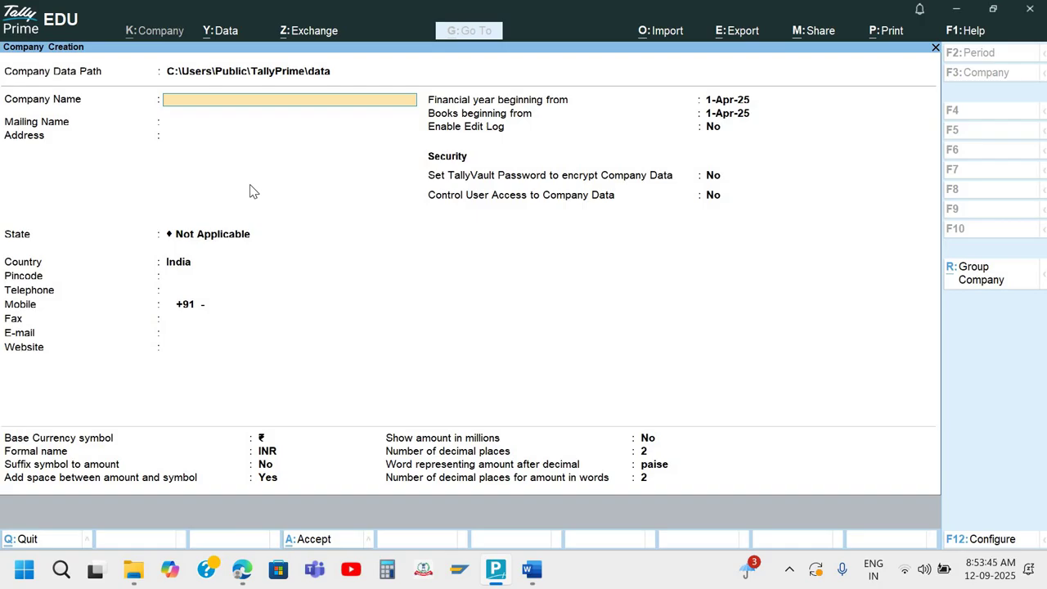
{"action": "type", "text": "New Era A5"}
{"action": "key", "text": "Return"}
{"action": "key", "text": "Return"}
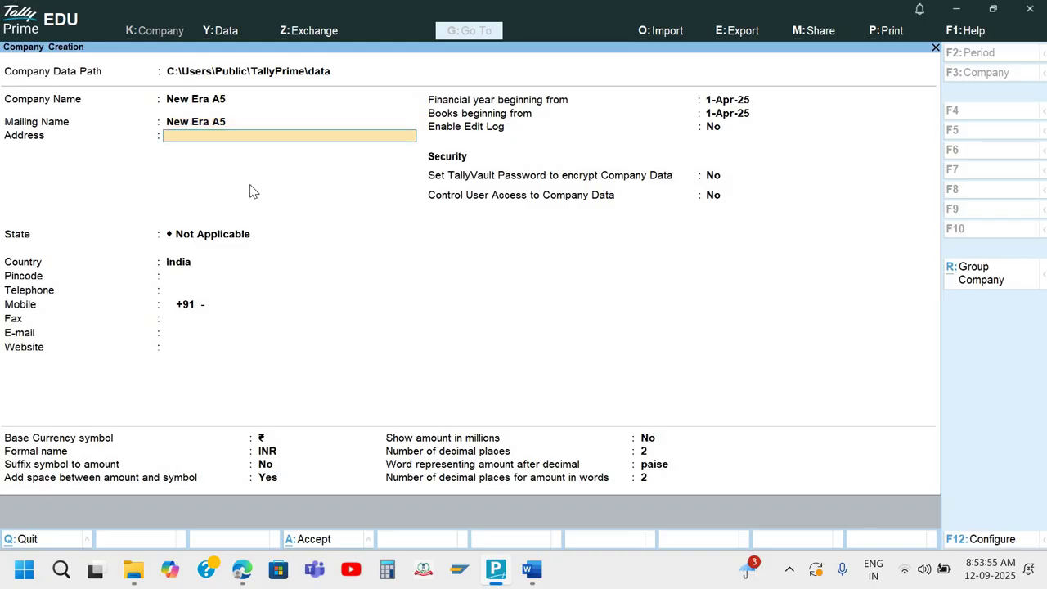
Step: Set the company's state to Uttar Pradesh, keep books beginning from 1-Apr-25, and save the company
{"action": "key", "text": "Return"}
{"action": "type", "text": "U"}
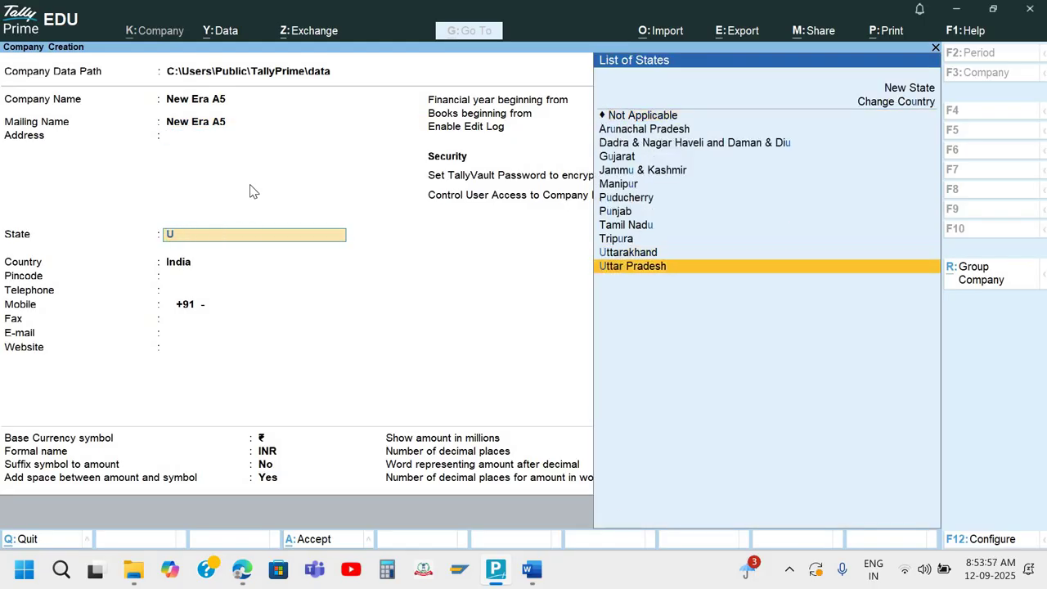
{"action": "key", "text": "Return"}
{"action": "key", "text": "Return"}
{"action": "key", "text": "Return"}
{"action": "key", "text": "Return"}
{"action": "key", "text": "Return"}
{"action": "key", "text": "Return"}
{"action": "key", "text": "Return"}
{"action": "key", "text": "Return"}
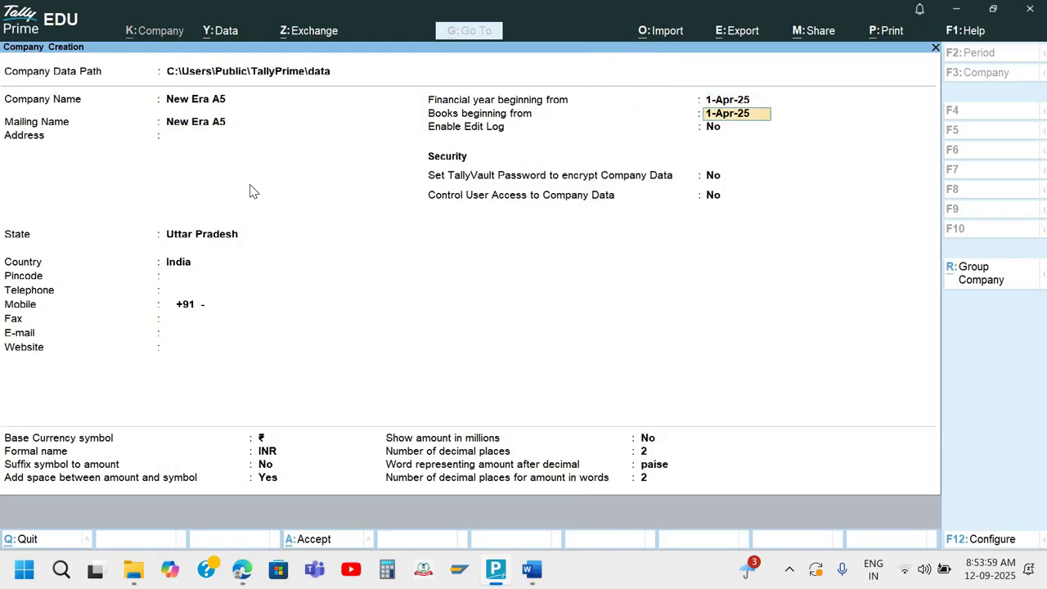
{"action": "key", "text": "ctrl+a"}
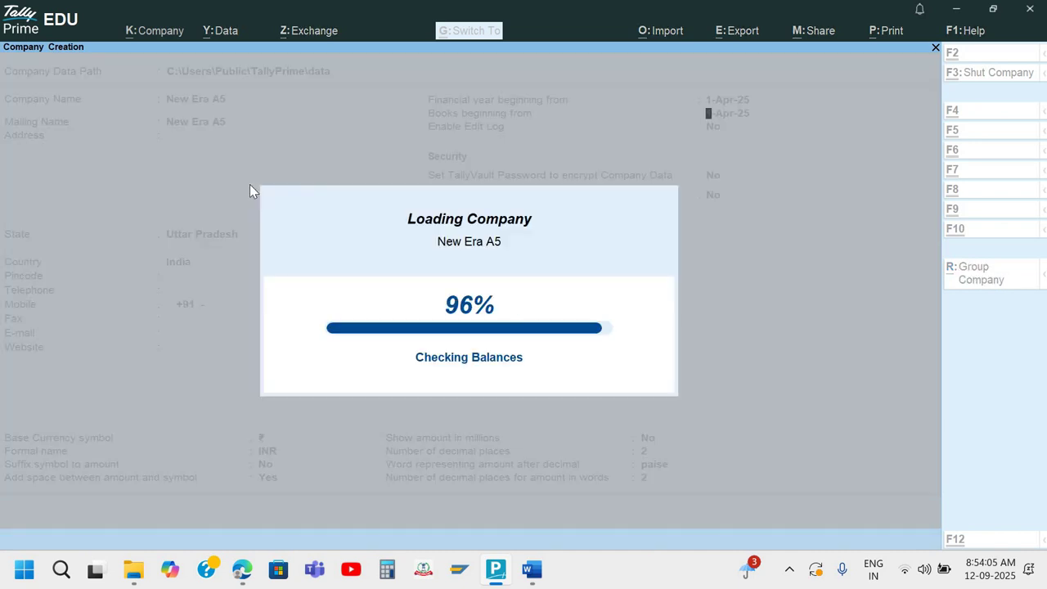
Step: Disable Goods and Services Tax (GST) in the new company's features and save them
{"action": "key", "text": "Down"}
{"action": "key", "text": "Down"}
{"action": "key", "text": "Down"}
{"action": "key", "text": "Down"}
{"action": "key", "text": "Down"}
{"action": "key", "text": "Down"}
{"action": "key", "text": "Down"}
{"action": "key", "text": "Down"}
{"action": "key", "text": "Down"}
{"action": "key", "text": "Down"}
{"action": "key", "text": "Down"}
{"action": "key", "text": "Down"}
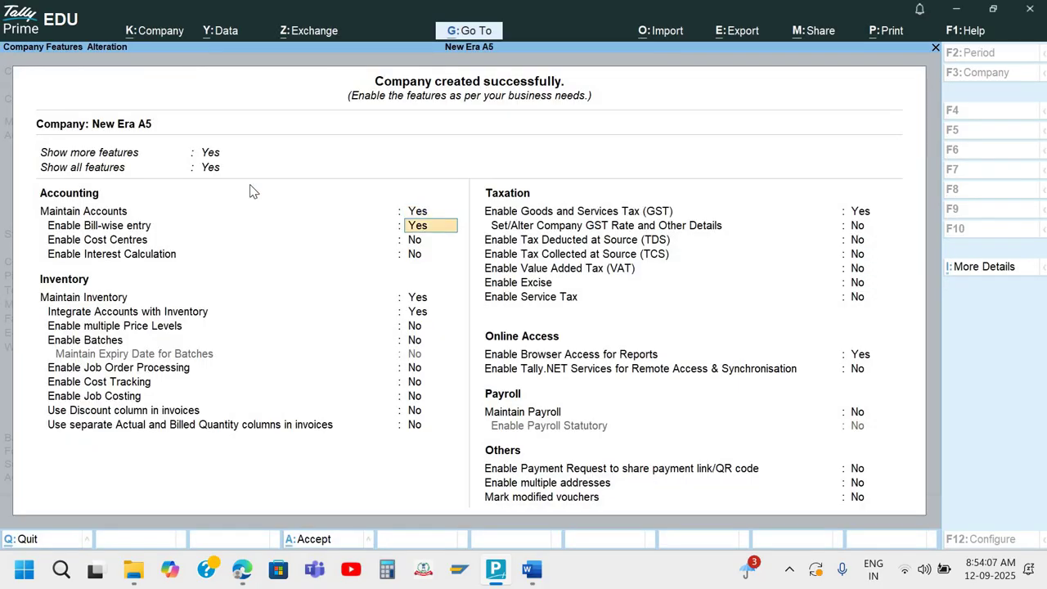
{"action": "key", "text": "Down"}
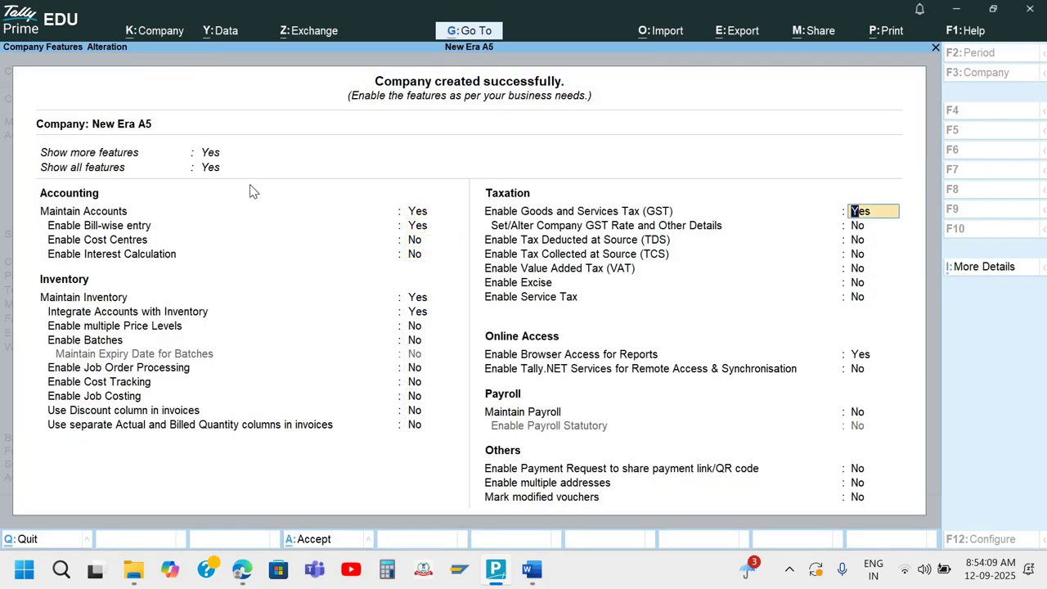
{"action": "key", "text": "n"}
{"action": "key", "text": "ctrl+a"}
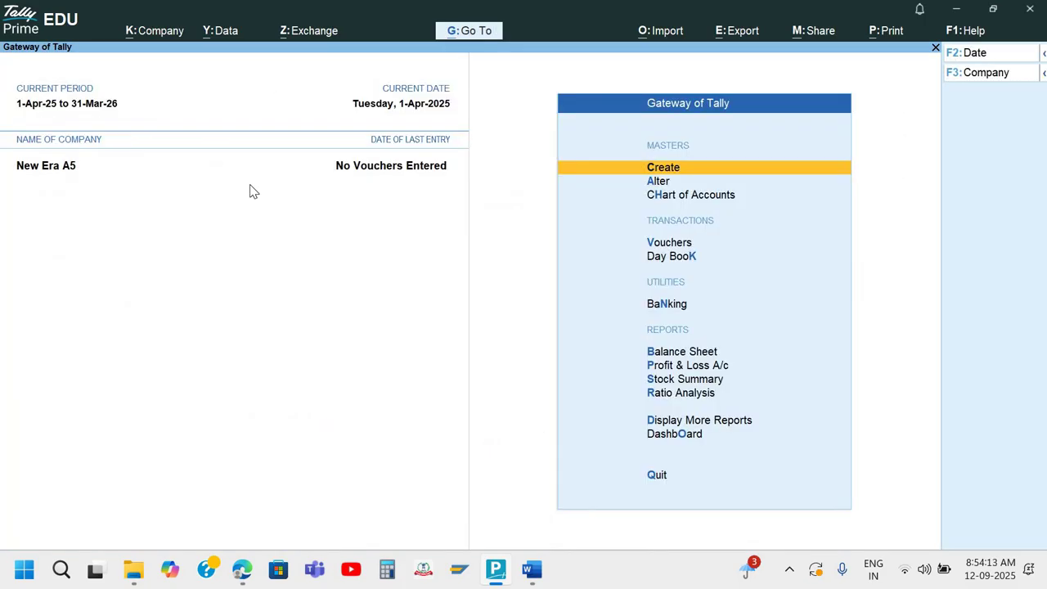
Step: Start a new ledger named Axis Bank under the Bank Accounts group
{"action": "key", "text": "c"}
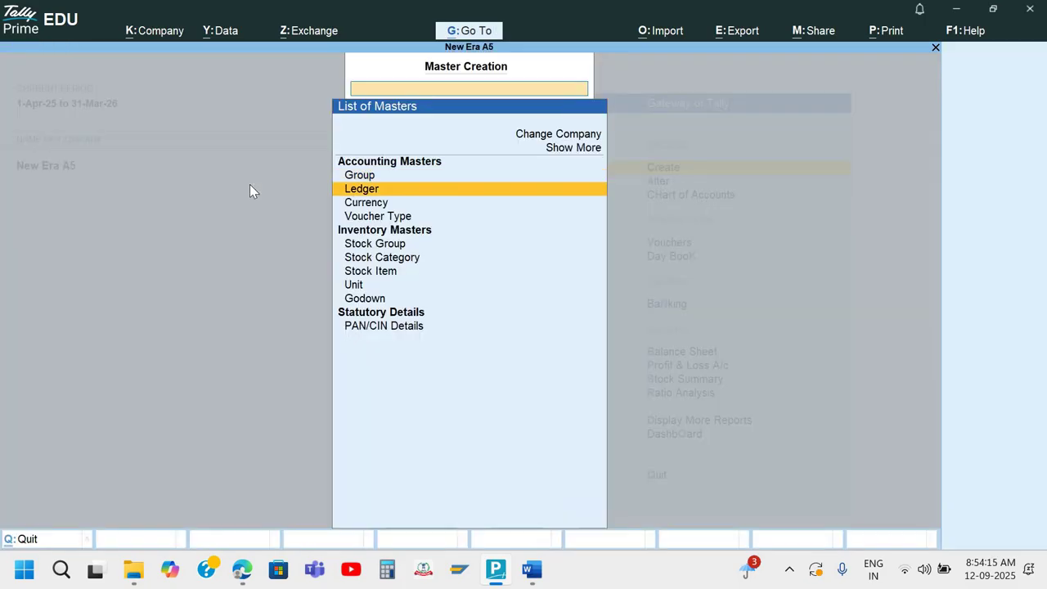
{"action": "key", "text": "Return"}
{"action": "type", "text": "Ax"}
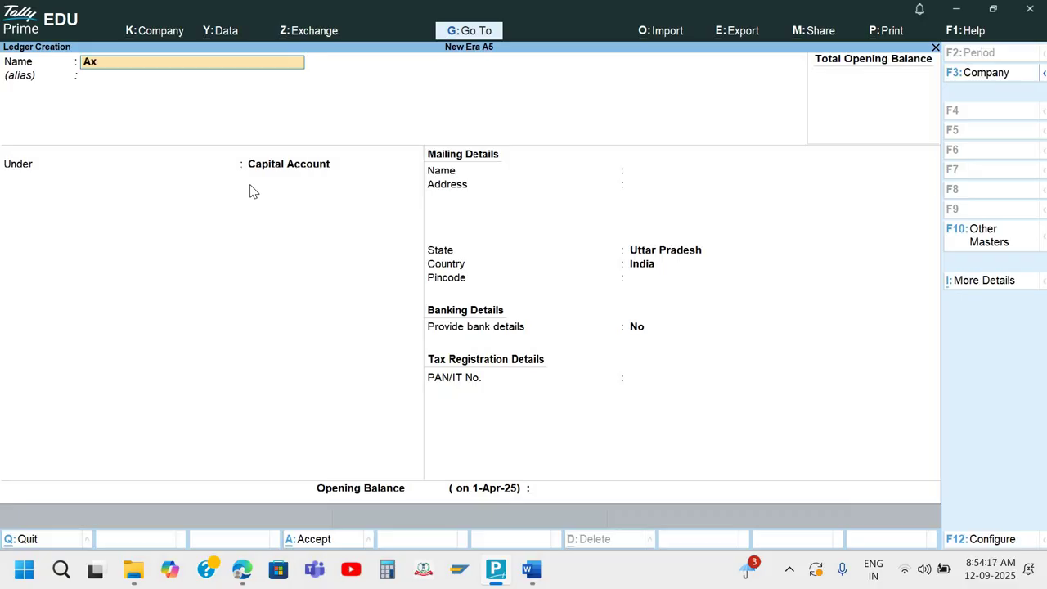
{"action": "type", "text": "is Bank"}
{"action": "key", "text": "Return"}
{"action": "key", "text": "Return"}
{"action": "type", "text": "B"}
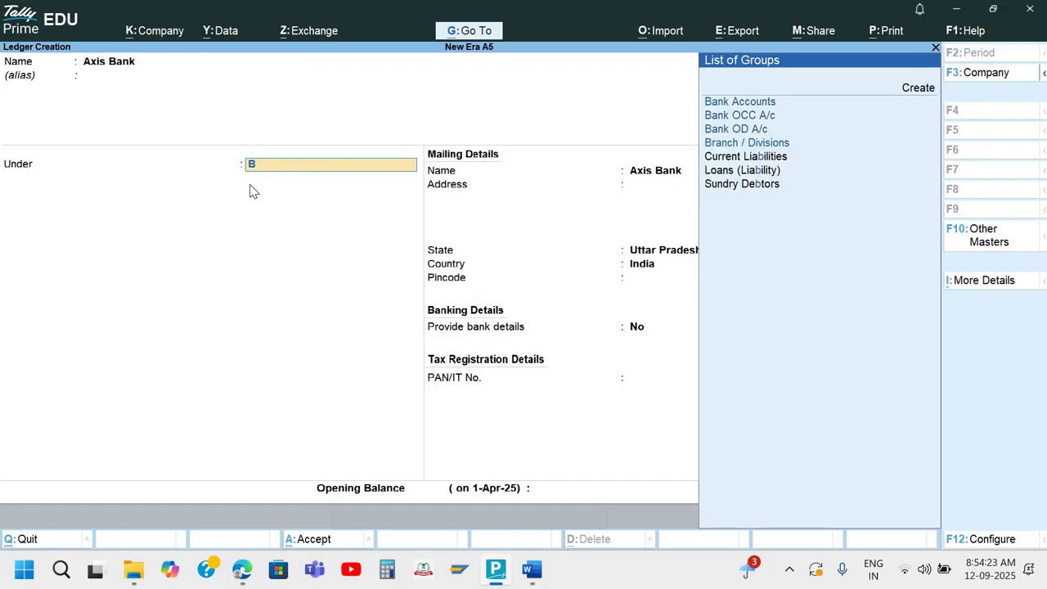
{"action": "key", "text": "Return"}
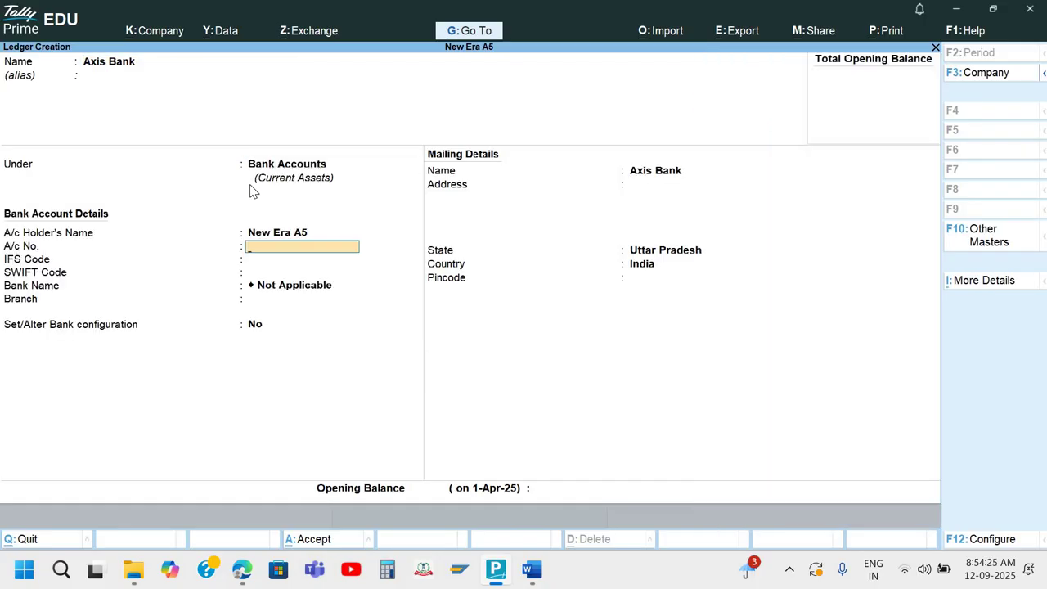
Step: Check the Axis Bank cheque in Word and enter the last four digits of its account number in the ledger's bank details
{"action": "key", "text": "alt+Tab"}
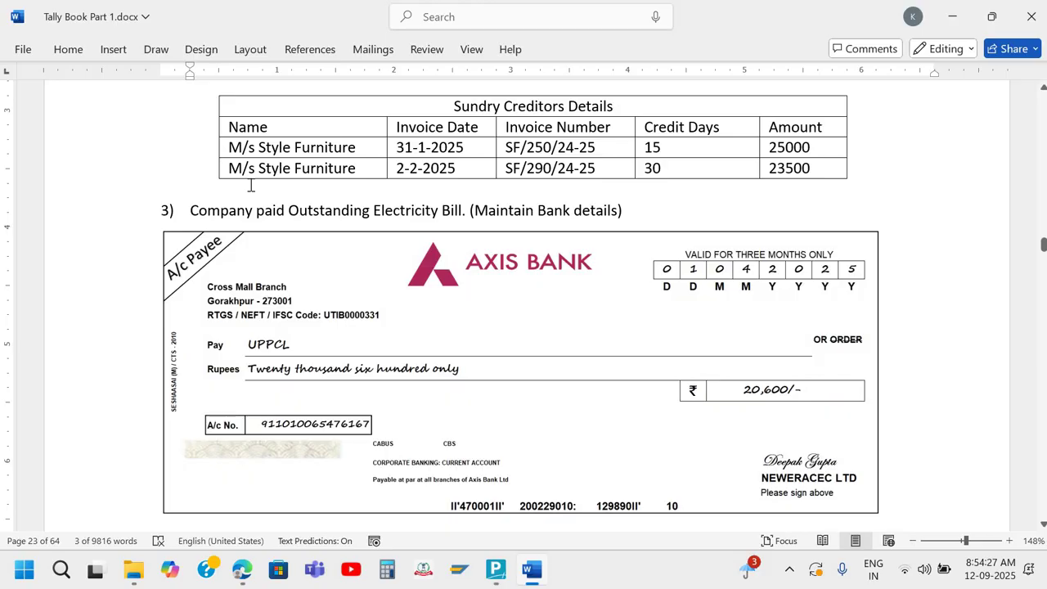
{"action": "key", "text": "alt+Tab"}
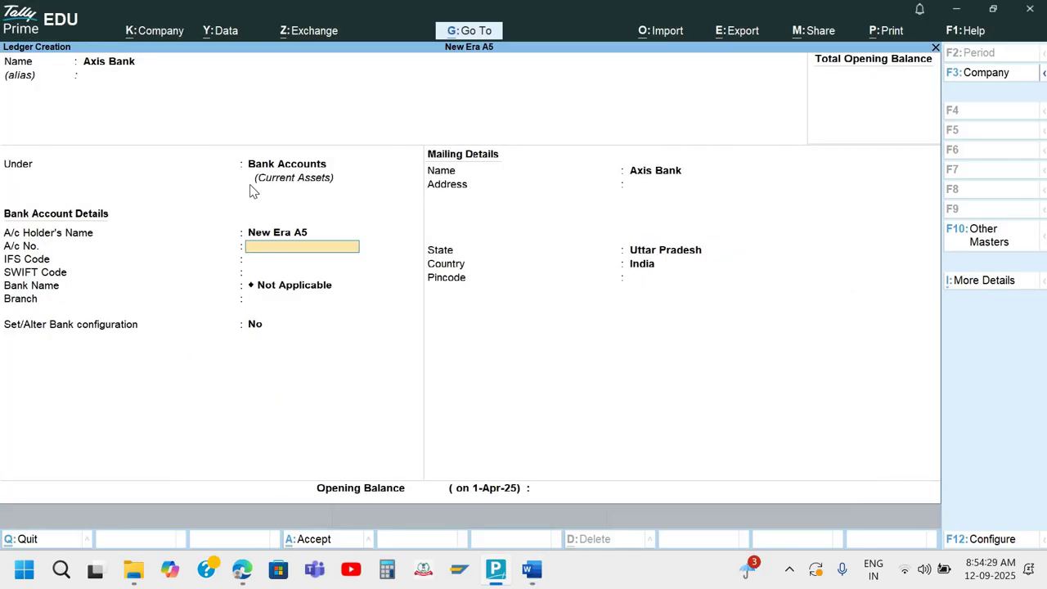
{"action": "type", "text": "7"}
{"action": "key", "text": "BackSpace"}
{"action": "type", "text": "6167"}
{"action": "key", "text": "Return"}
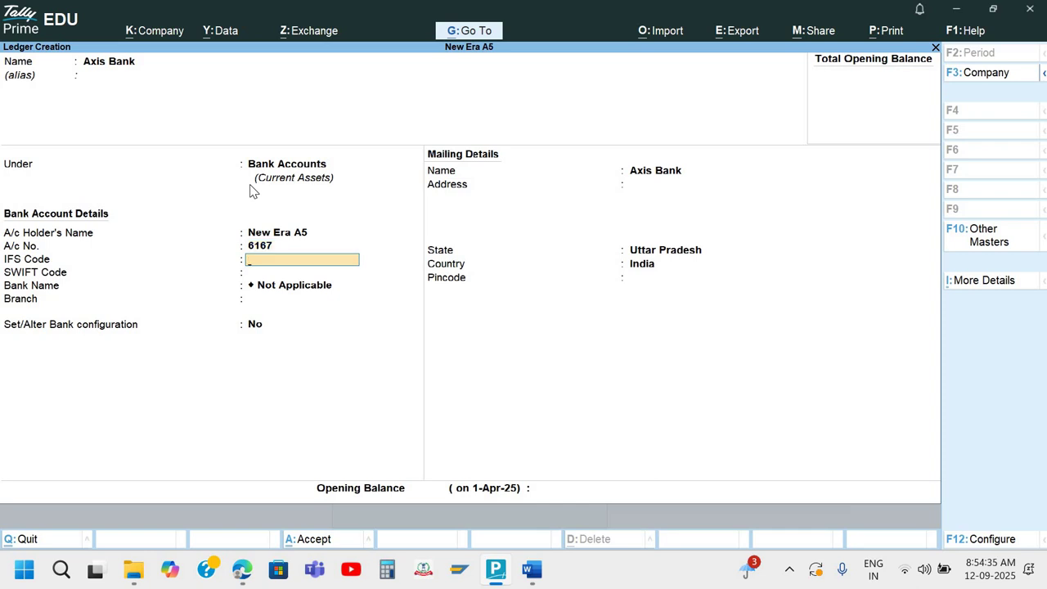
Step: Set the Axis Bank ledger's IFS code to UTIB0000331 and its branch to Cross Mall, leaving the SWIFT code blank
{"action": "type", "text": "UTIB0000331"}
{"action": "key", "text": "Return"}
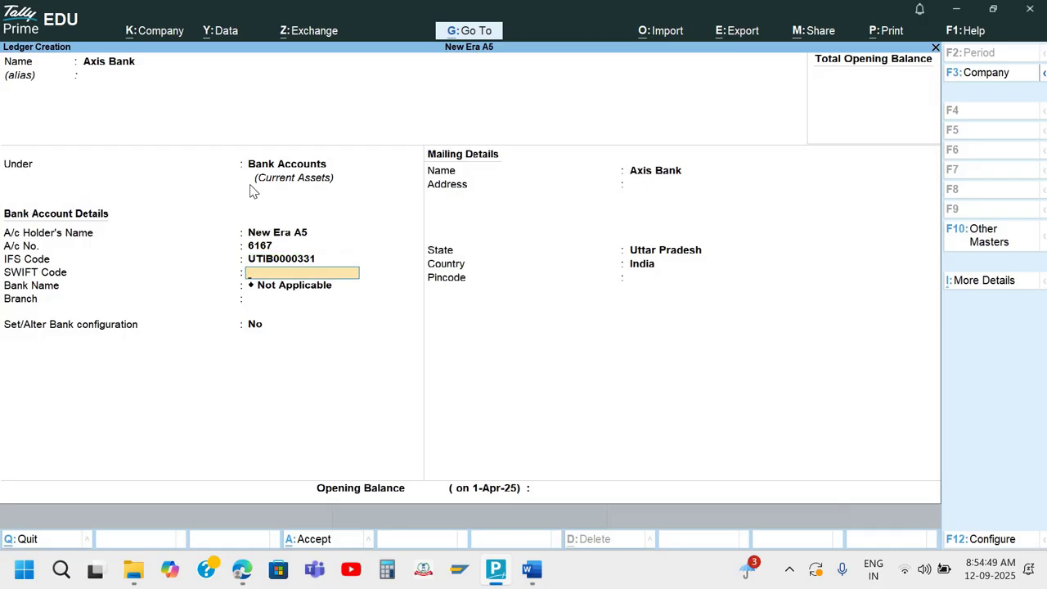
{"action": "key", "text": "Return"}
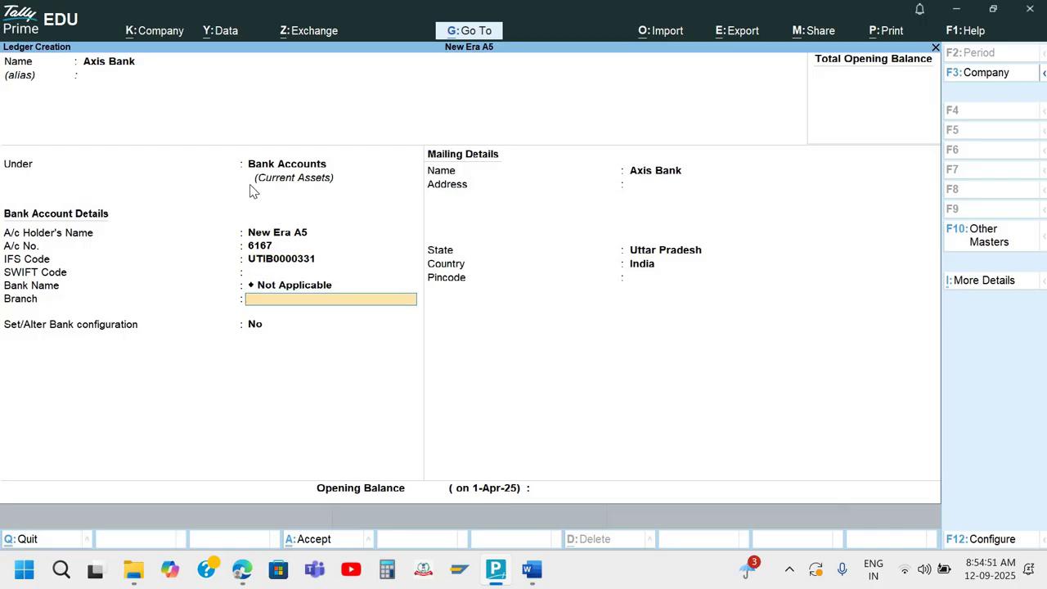
{"action": "type", "text": "Cross Mall"}
{"action": "key", "text": "Return"}
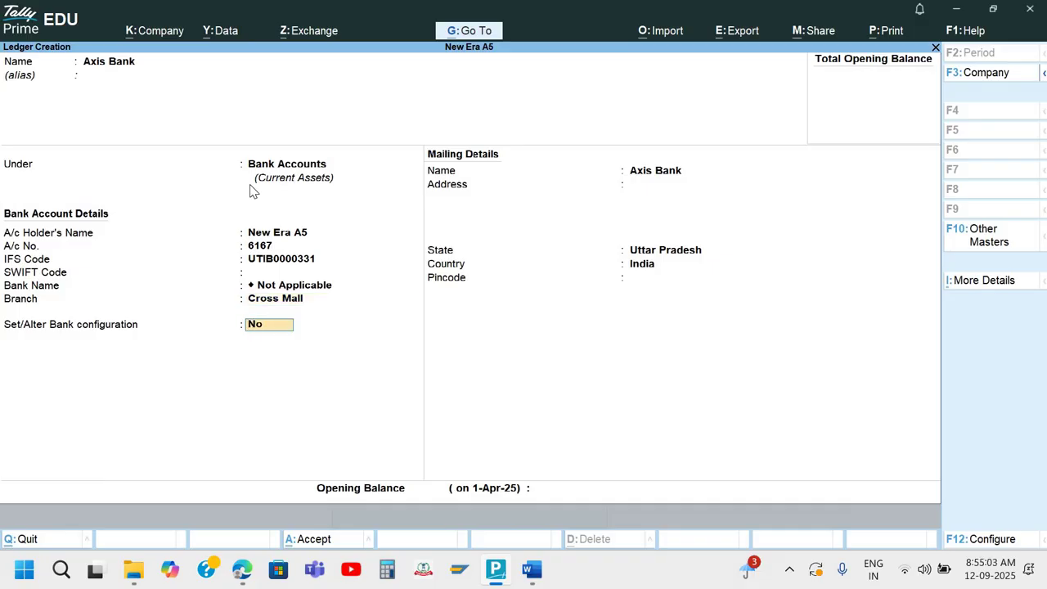
Step: Enable the Axis Bank ledger's bank configuration and its cheque book range setting
{"action": "type", "text": "y"}
{"action": "key", "text": "Return"}
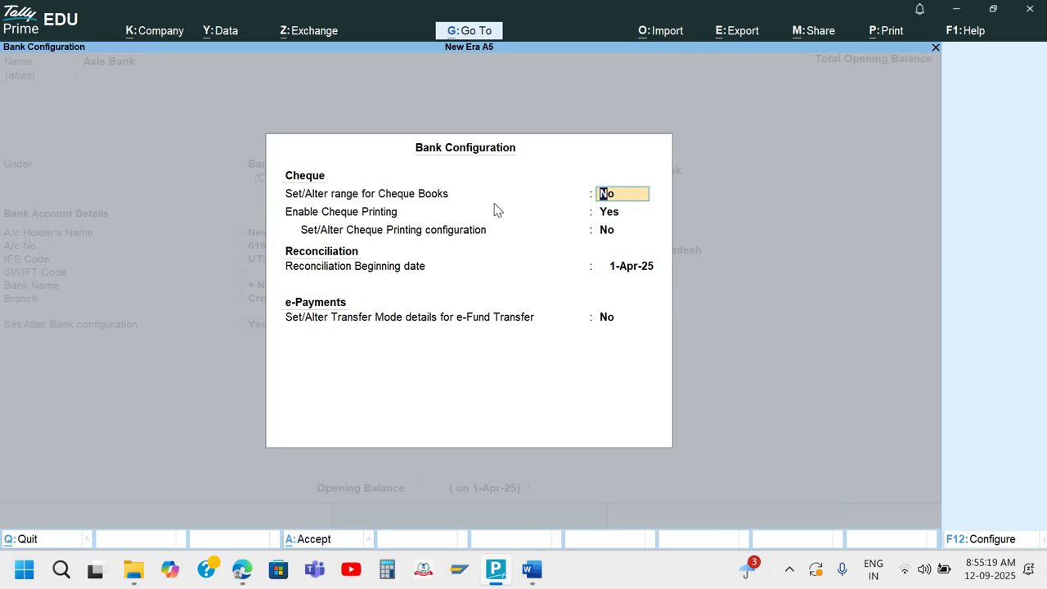
{"action": "type", "text": "y"}
{"action": "key", "text": "Return"}
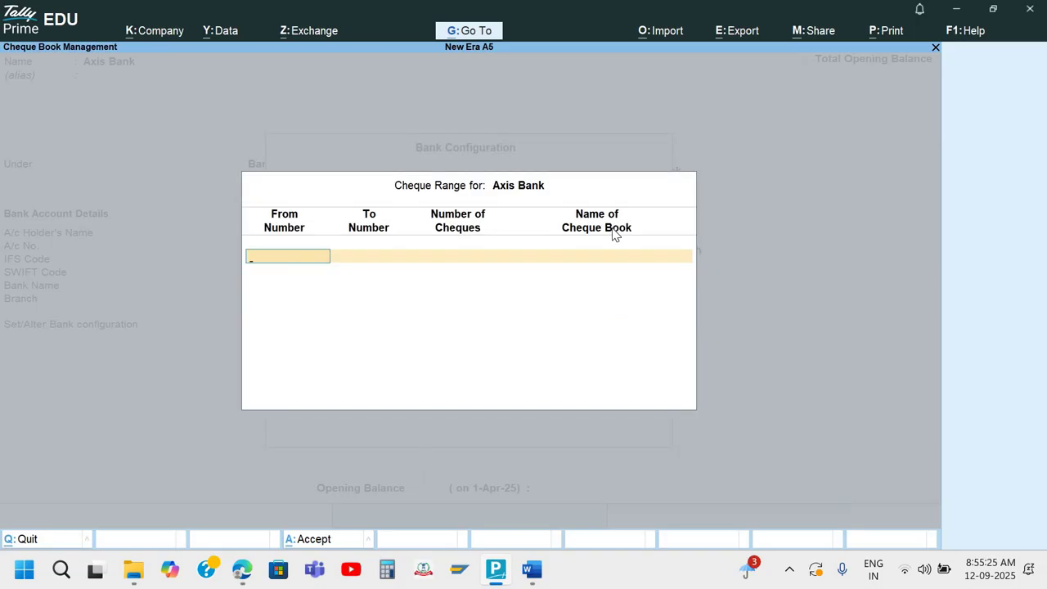
Step: Look up the cheque number on the Axis Bank cheque in Word and set the cheque range from 470001 to 470020
{"action": "key", "text": "alt+Tab"}
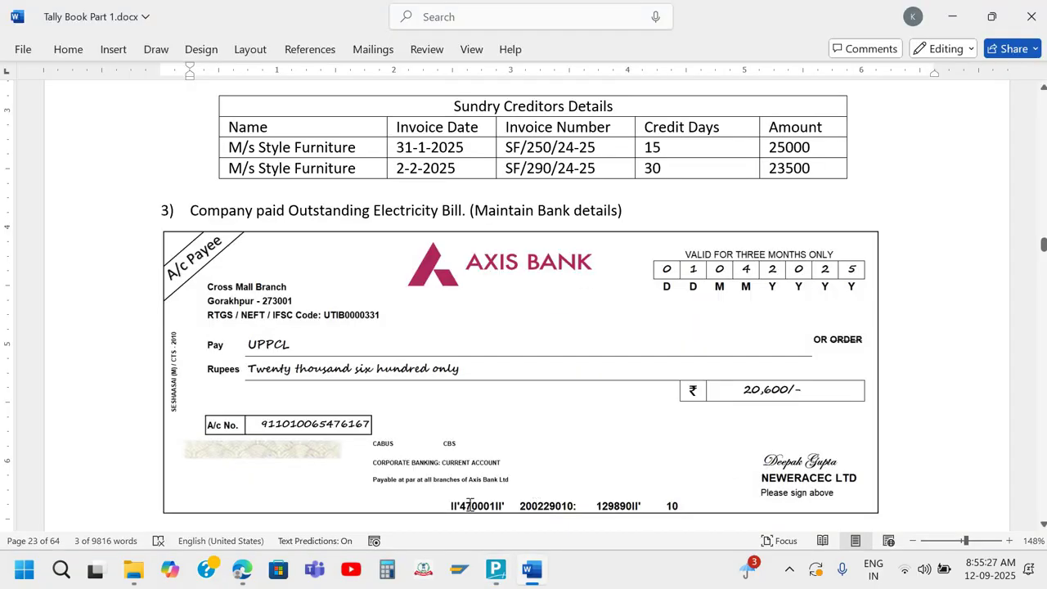
{"action": "scroll", "coordinate": [508, 463], "scroll_direction": "down", "scroll_amount": 1}
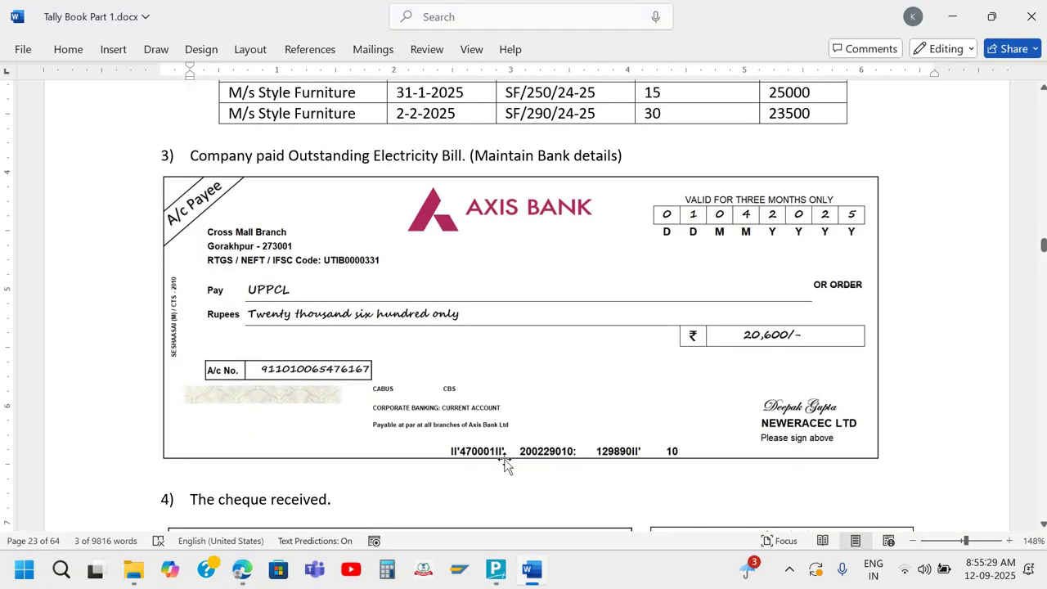
{"action": "key", "text": "alt+Tab"}
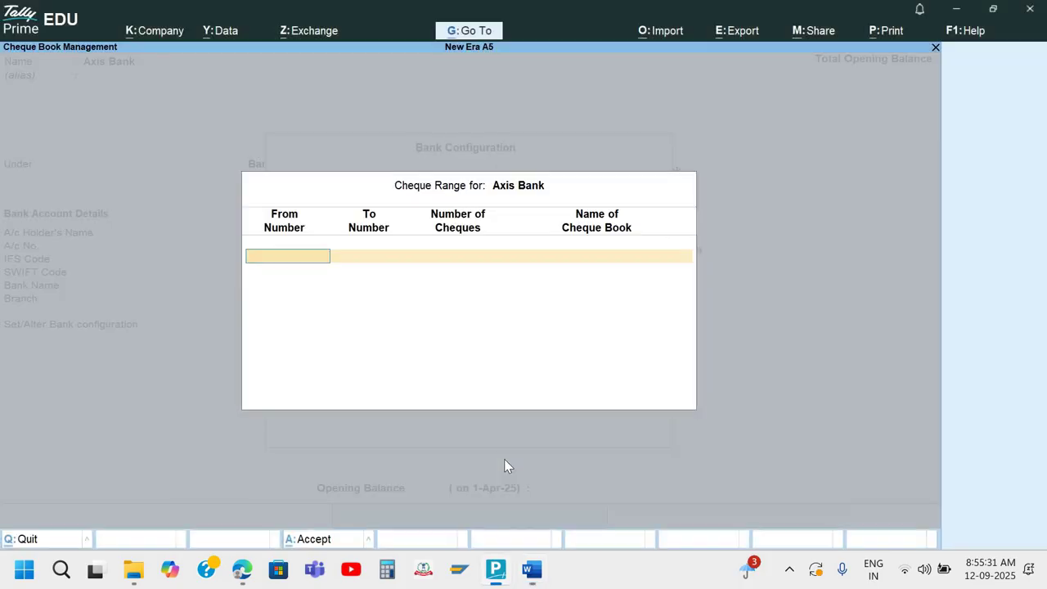
{"action": "type", "text": "6"}
{"action": "key", "text": "BackSpace"}
{"action": "type", "text": "70001"}
{"action": "key", "text": "Return"}
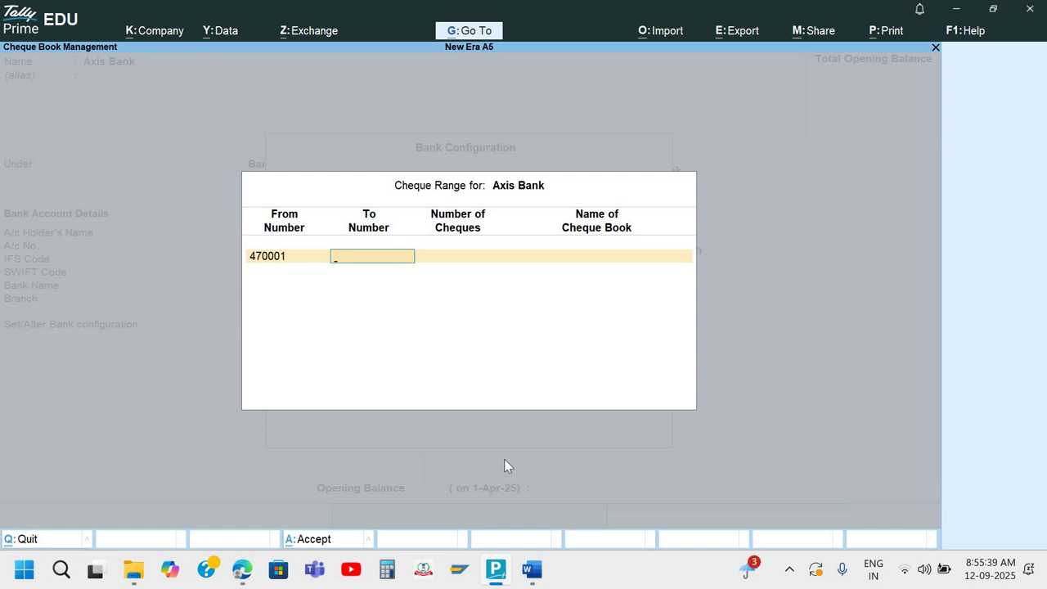
{"action": "type", "text": "470020"}
{"action": "key", "text": "Return"}
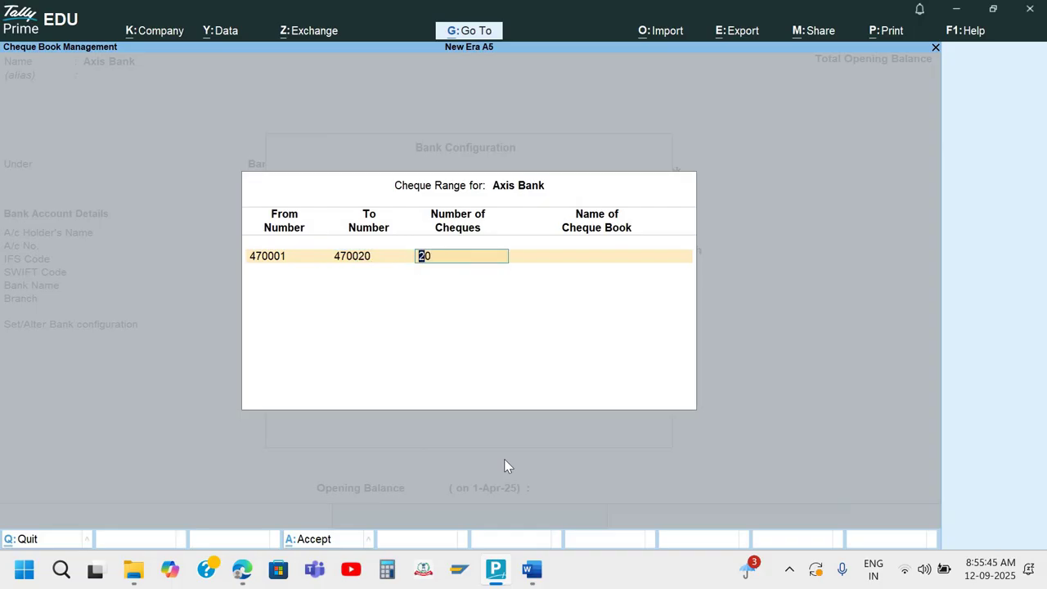
Step: Name the cheque book Current A/c and save the cheque range
{"action": "key", "text": "Return"}
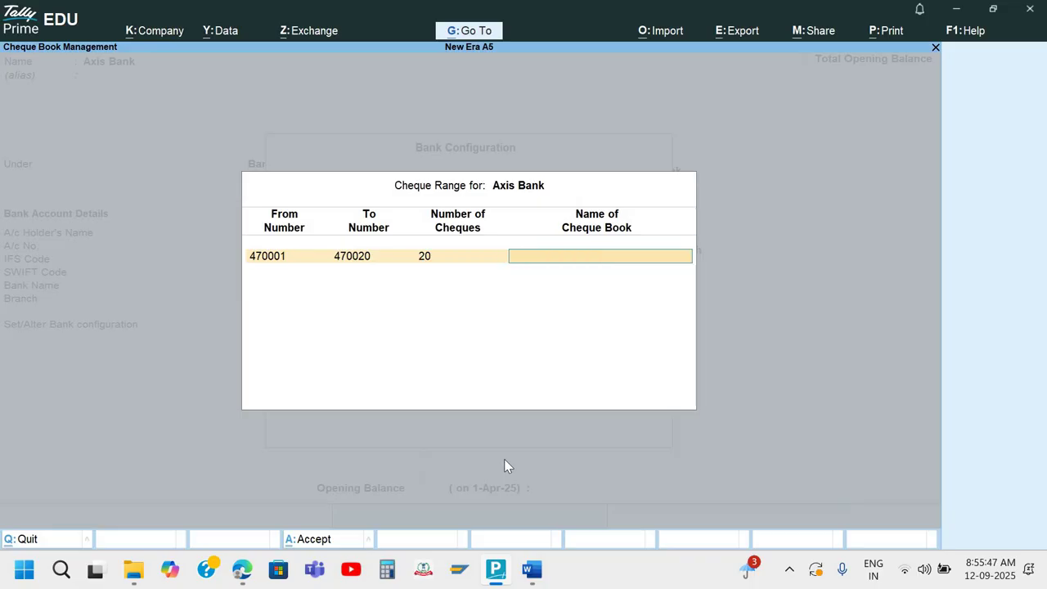
{"action": "type", "text": "Current A/c"}
{"action": "key", "text": "Return"}
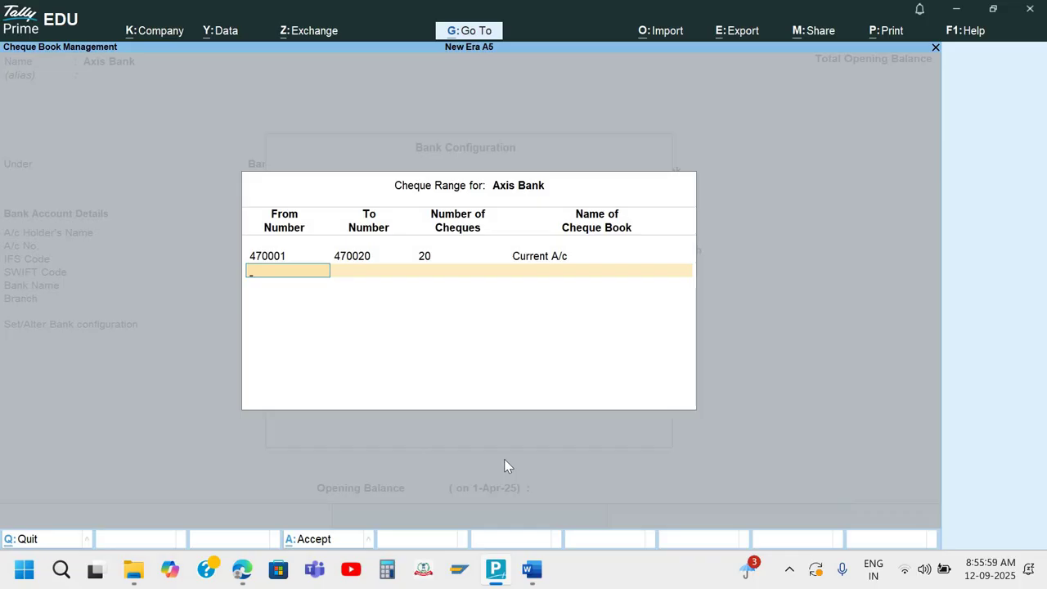
{"action": "key", "text": "Return"}
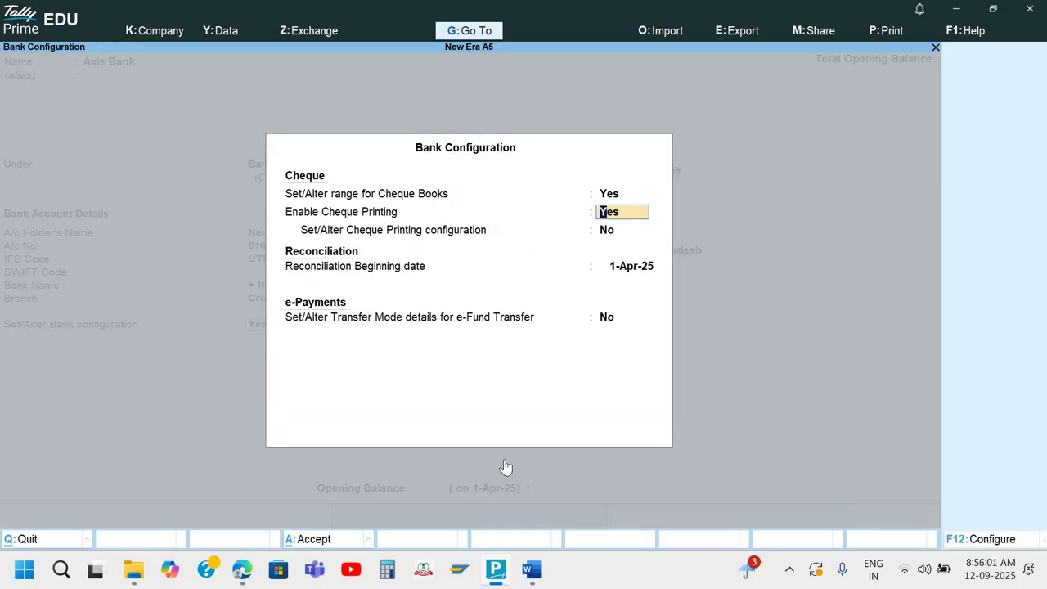
Step: Keep cheque printing enabled with the remaining bank configuration and mailing defaults, and save the Axis Bank ledger
{"action": "key", "text": "Return"}
{"action": "key", "text": "Return"}
{"action": "key", "text": "Return"}
{"action": "key", "text": "Return"}
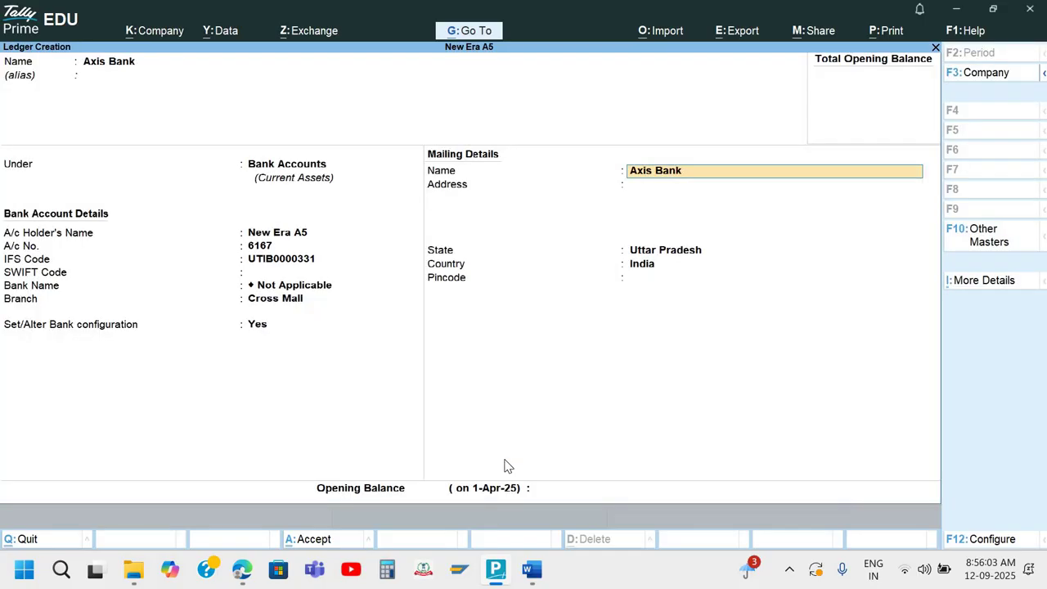
{"action": "key", "text": "Return"}
{"action": "key", "text": "Return"}
{"action": "key", "text": "Return"}
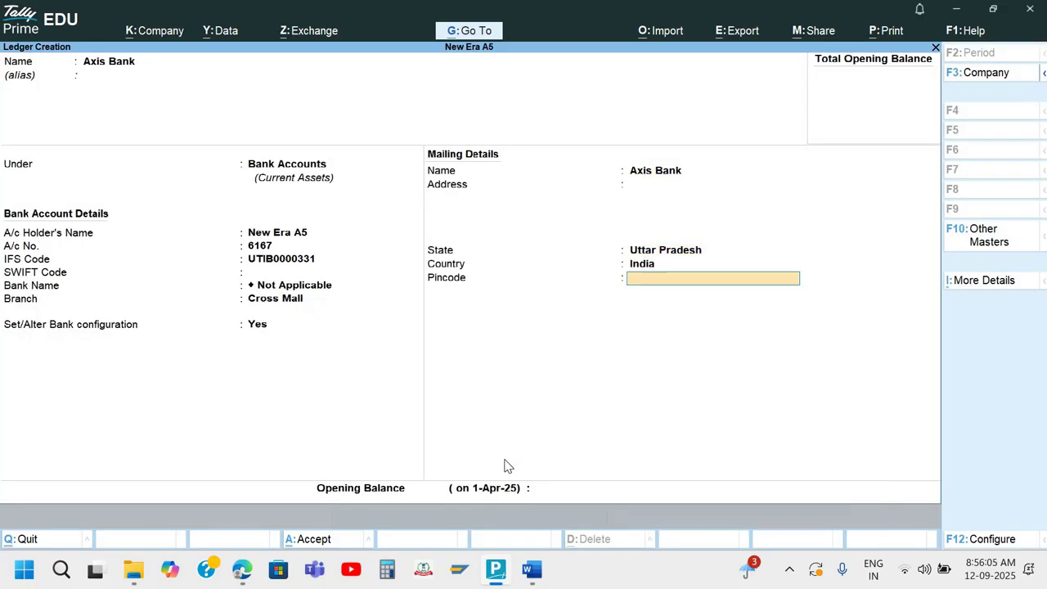
{"action": "key", "text": "ctrl+a"}
Step: Leave ledger creation for the Gateway of Tally and open a new payment voucher
{"action": "key", "text": "Escape"}
{"action": "key", "text": "Return"}
{"action": "key", "text": "Escape"}
{"action": "key", "text": "Escape"}
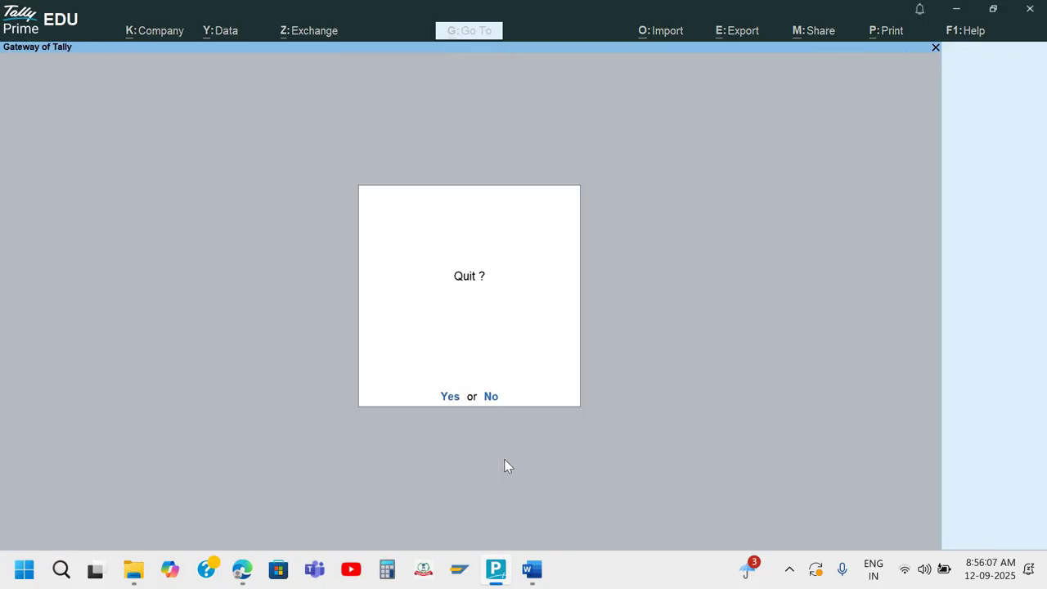
{"action": "key", "text": "Escape"}
{"action": "key", "text": "Down"}
{"action": "key", "text": "Down"}
{"action": "key", "text": "Down"}
{"action": "key", "text": "Return"}
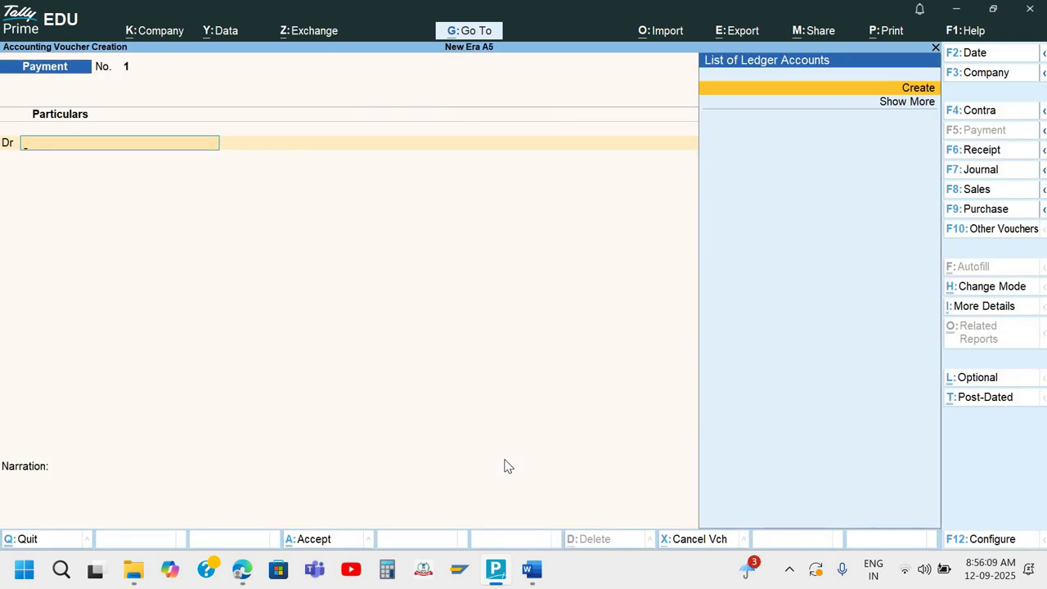
Step: Create a Rent ledger under Indirect Expenses from within the payment voucher
{"action": "key", "text": "Return"}
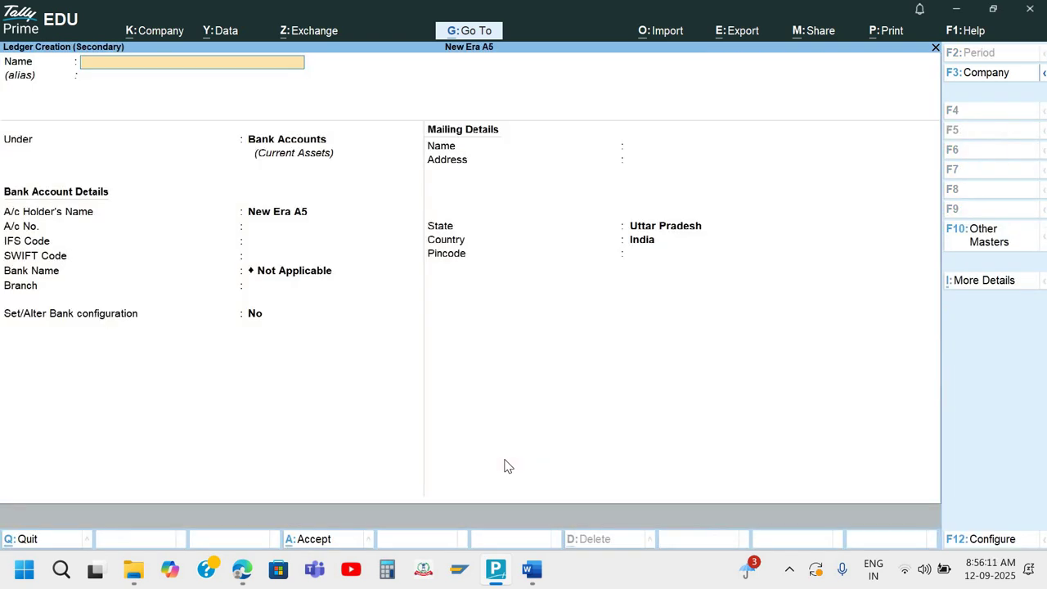
{"action": "type", "text": "Rent"}
{"action": "key", "text": "Return"}
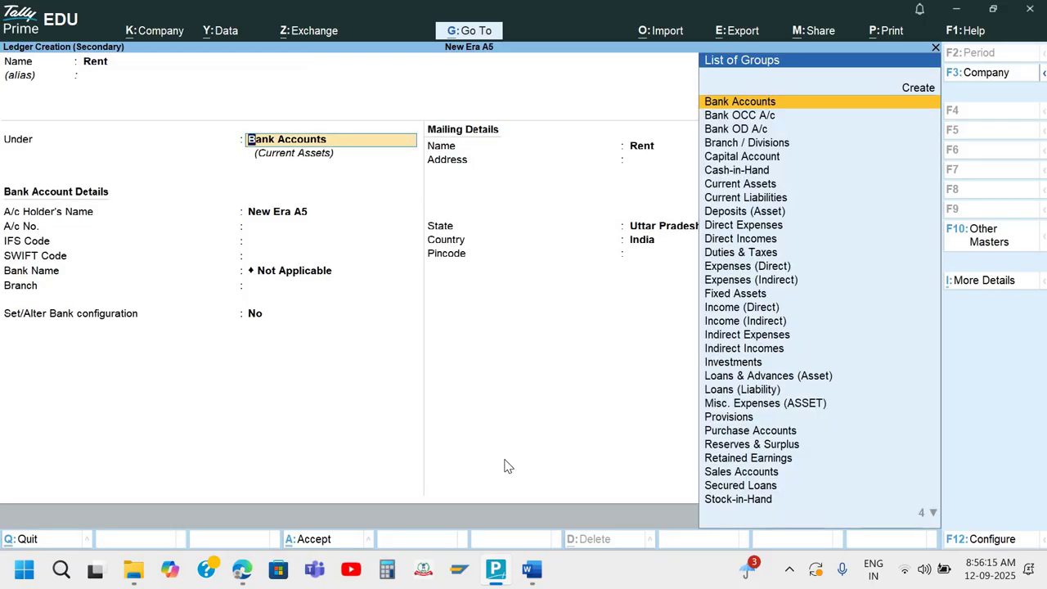
{"action": "type", "text": "In"}
{"action": "key", "text": "Down"}
{"action": "key", "text": "Return"}
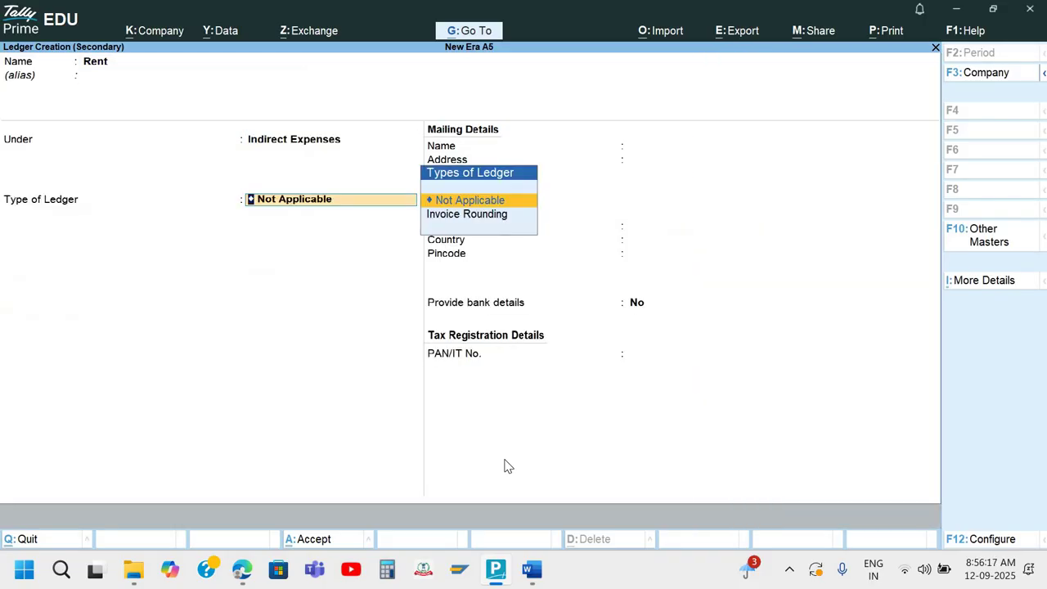
{"action": "key", "text": "ctrl+a"}
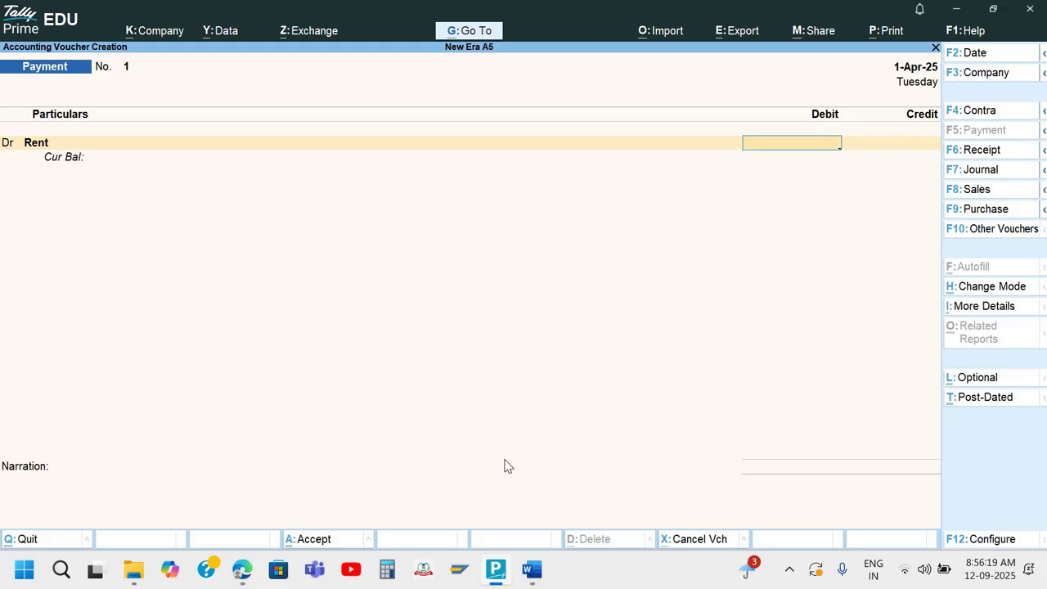
Step: Debit Rent with 12000 and credit the same amount to Axis Bank in the payment voucher
{"action": "type", "text": "6"}
{"action": "key", "text": "BackSpace"}
{"action": "type", "text": "12000"}
{"action": "key", "text": "Return"}
{"action": "key", "text": "Down"}
{"action": "key", "text": "Down"}
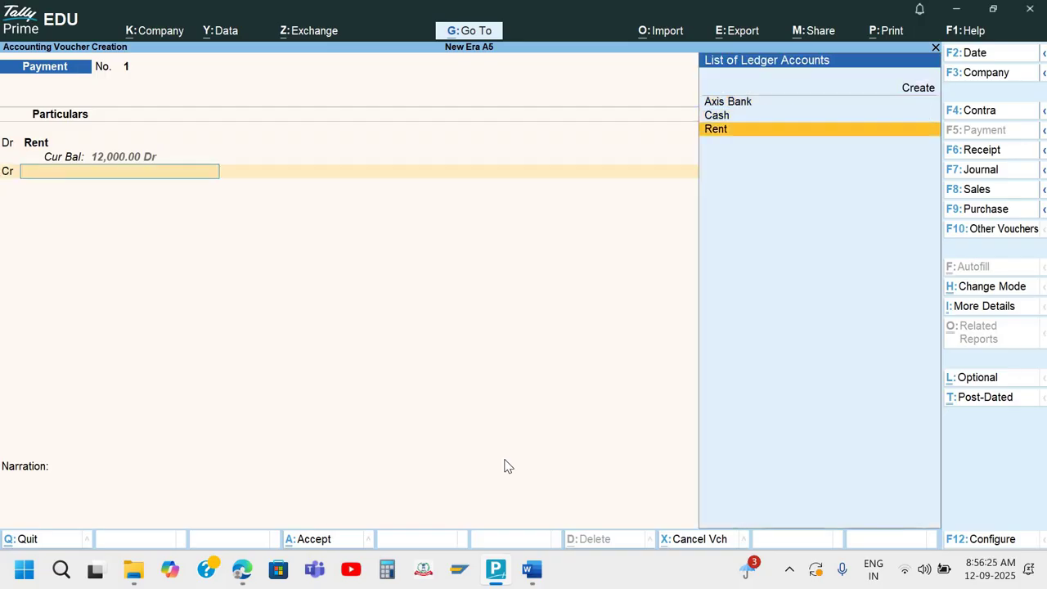
{"action": "key", "text": "Up"}
{"action": "key", "text": "Up"}
{"action": "key", "text": "Return"}
{"action": "key", "text": "Return"}
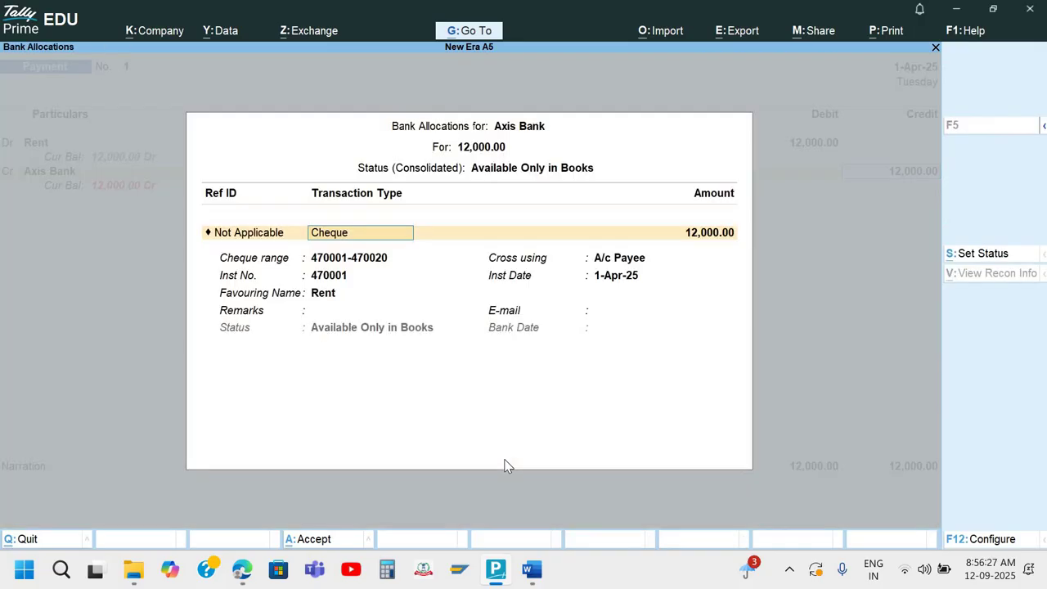
Step: Keep Cheque as the Axis Bank transaction type and review the configuration options for bank allocations
{"action": "key", "text": "Return"}
{"action": "key", "text": "Return"}
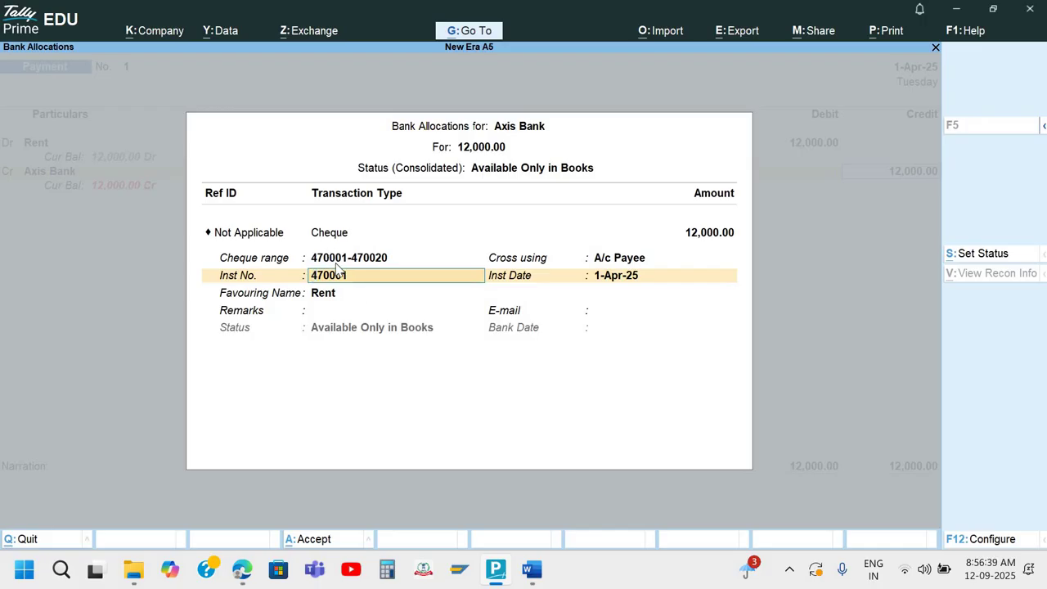
{"action": "key", "text": "F12"}
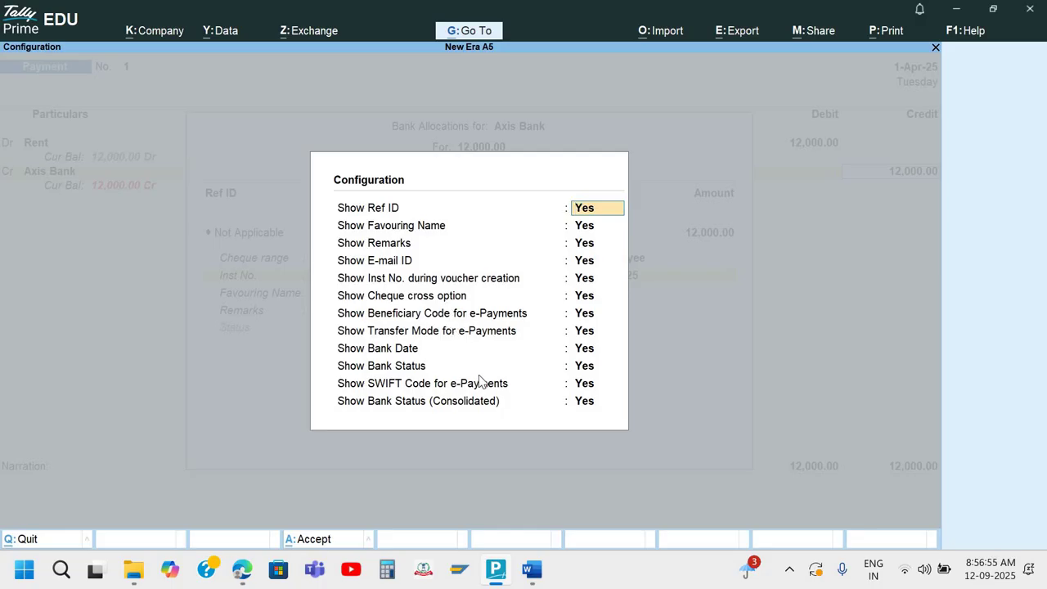
{"action": "key", "text": "ctrl"}
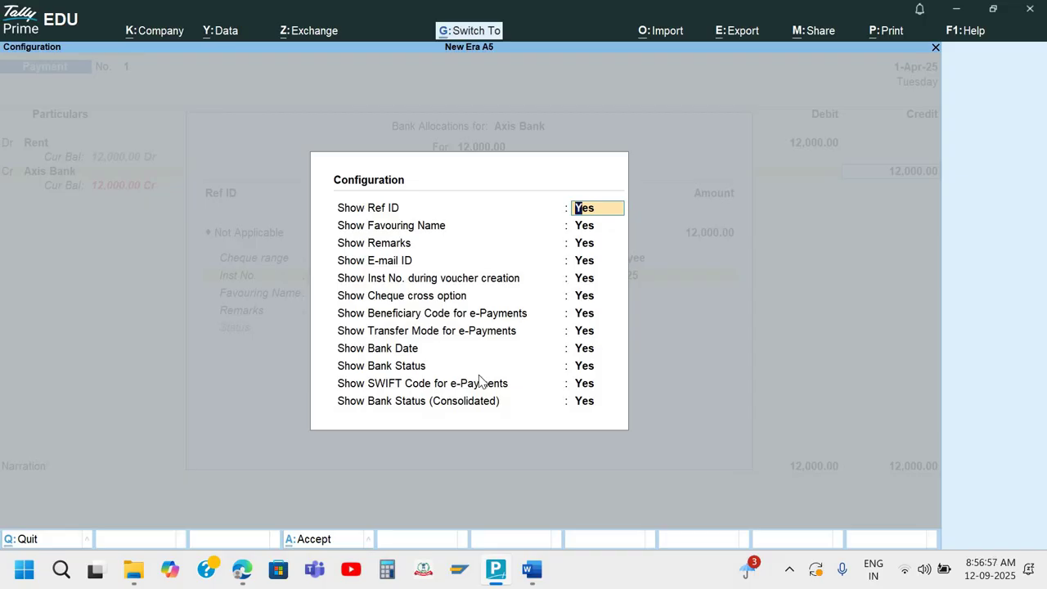
{"action": "key", "text": "ctrl+a"}
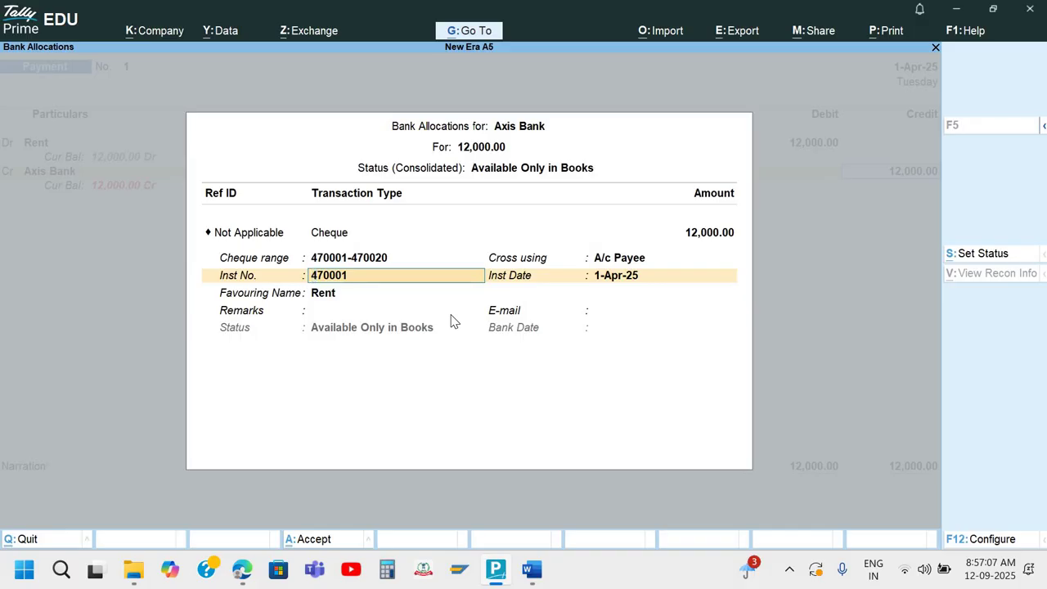
Step: Keep instrument number 470001, enter the payee's name as the favouring name, and accept the bank allocation with remarks and e-mail blank
{"action": "key", "text": "Return"}
{"action": "key", "text": "Return"}
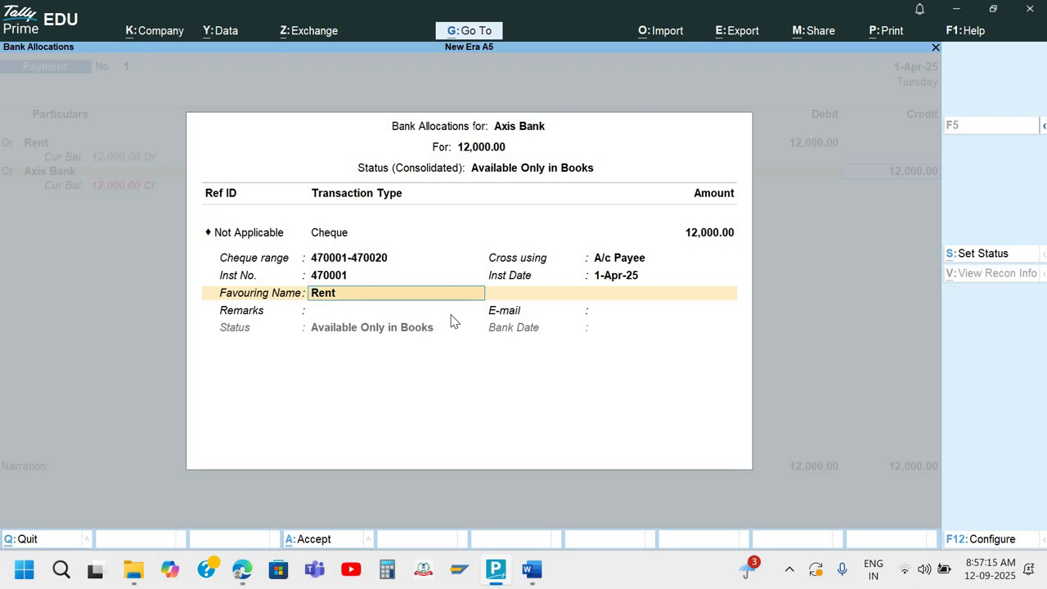
{"action": "type", "text": "Shahi Ji"}
{"action": "key", "text": "Return"}
{"action": "key", "text": "Return"}
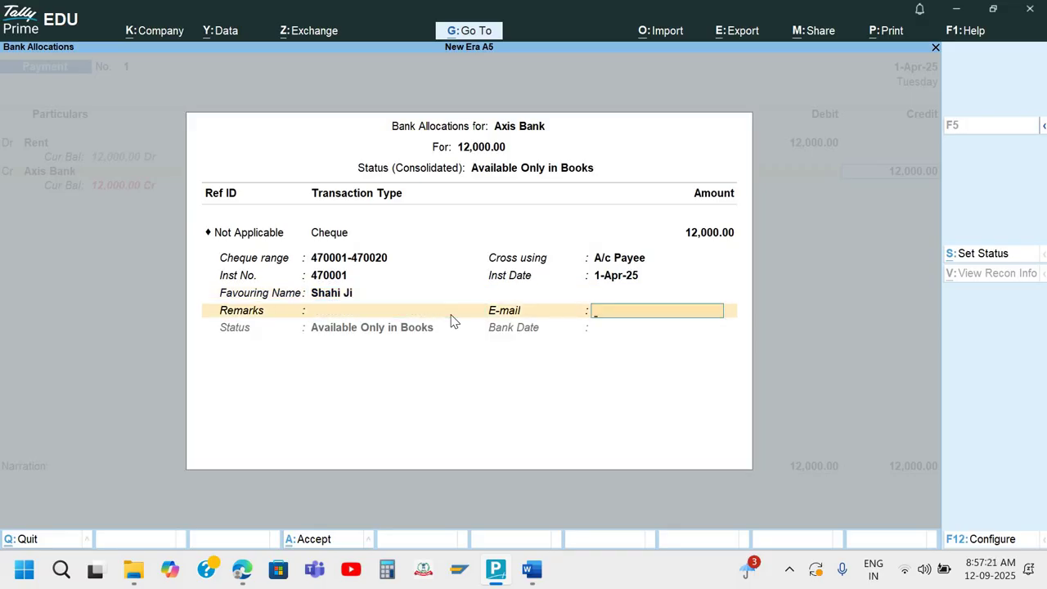
{"action": "key", "text": "Return"}
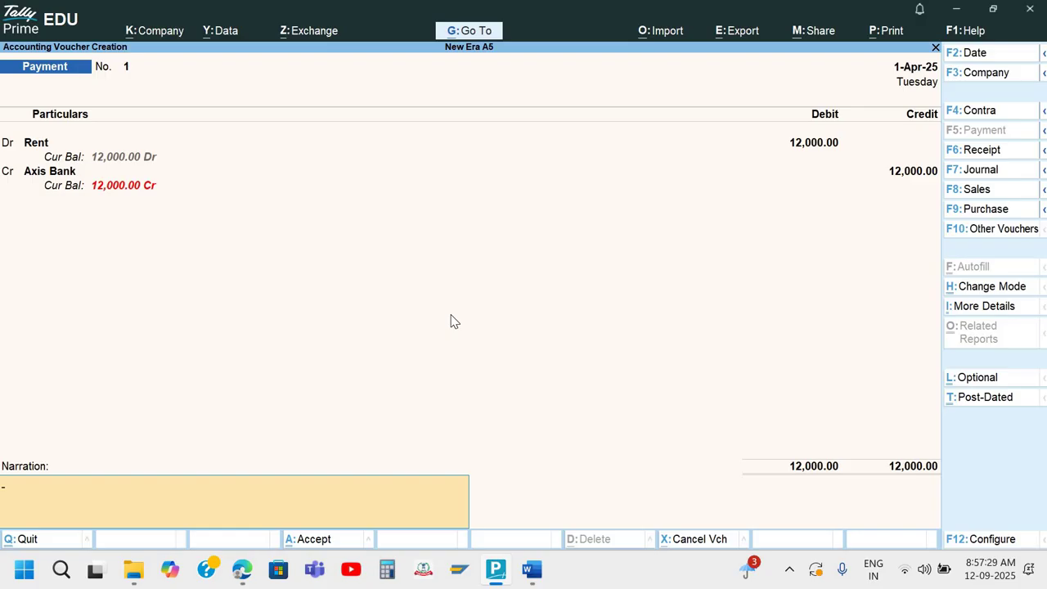
Step: Open the Axis Bank ledger for alteration from the payment voucher and go to its bank configuration setting
{"action": "key", "text": "BackSpace"}
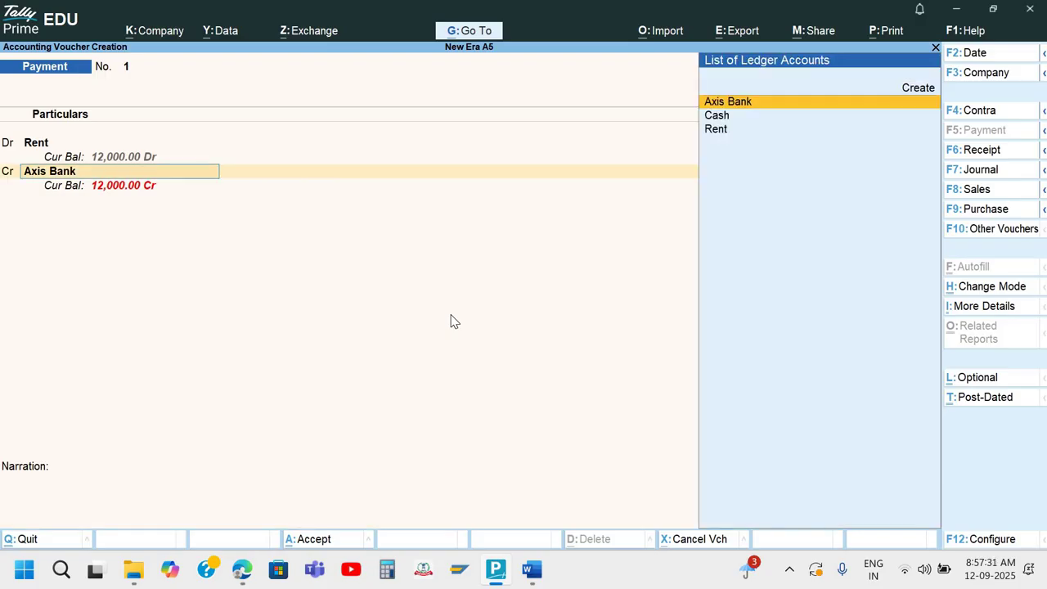
{"action": "key", "text": "ctrl+Return"}
{"action": "key", "text": "Return"}
{"action": "key", "text": "Return"}
{"action": "key", "text": "Return"}
{"action": "key", "text": "Return"}
{"action": "key", "text": "Return"}
{"action": "key", "text": "Return"}
{"action": "key", "text": "Return"}
{"action": "key", "text": "Return"}
{"action": "key", "text": "Return"}
{"action": "key", "text": "Return"}
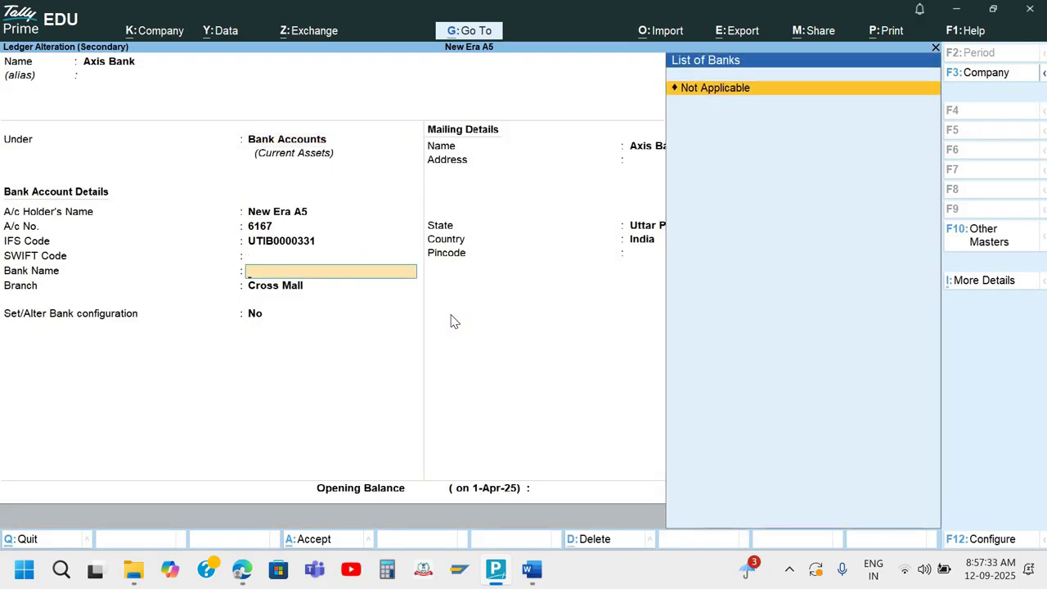
{"action": "key", "text": "BackSpace"}
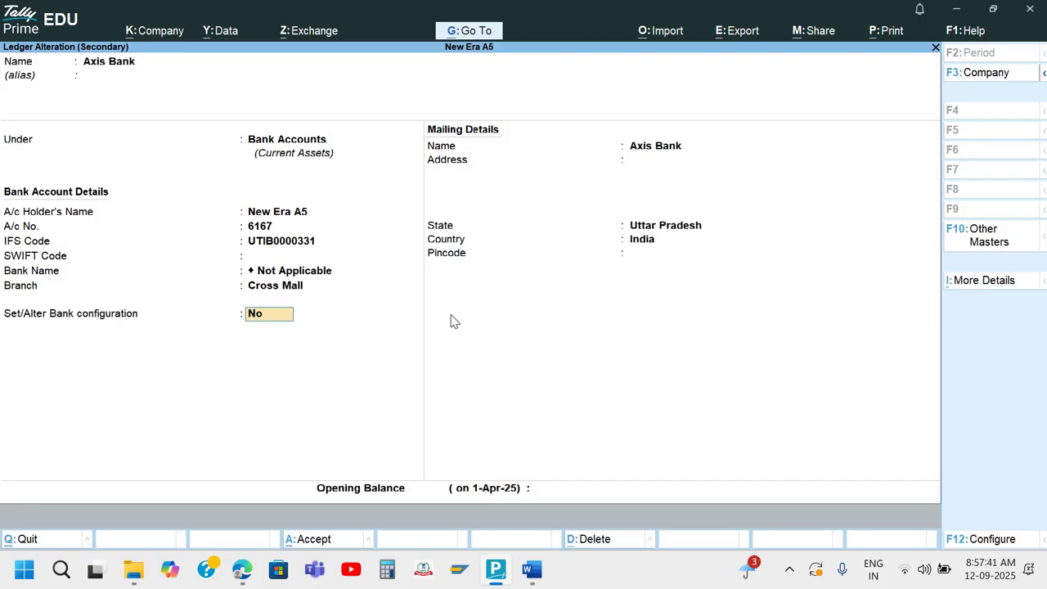
Step: Review the Axis Bank ledger's bank configuration and cheque range, and accept the ledger to return to the payment voucher
{"action": "key", "text": "Return"}
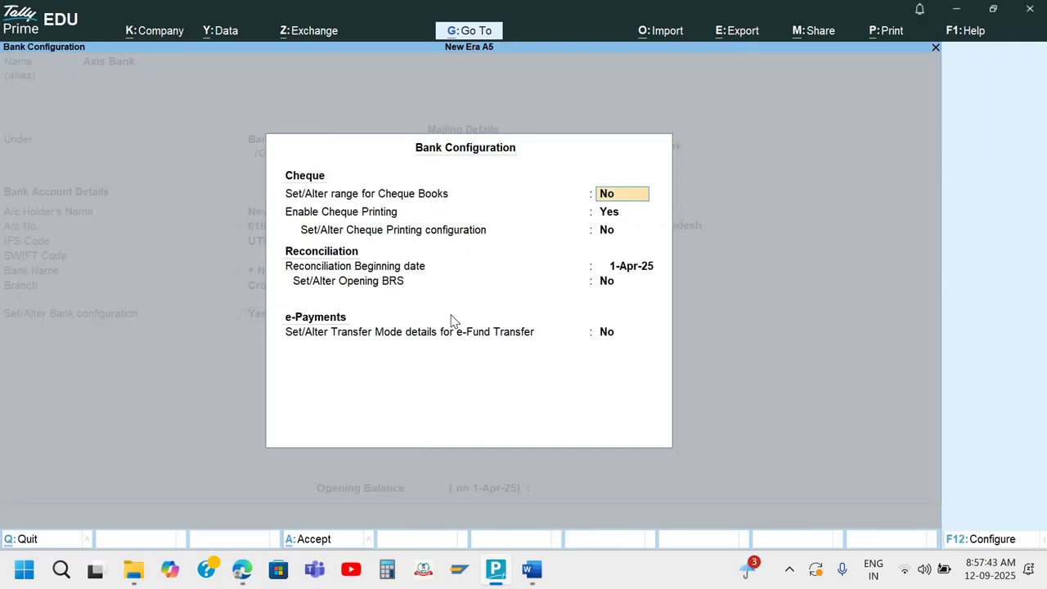
{"action": "key", "text": "Return"}
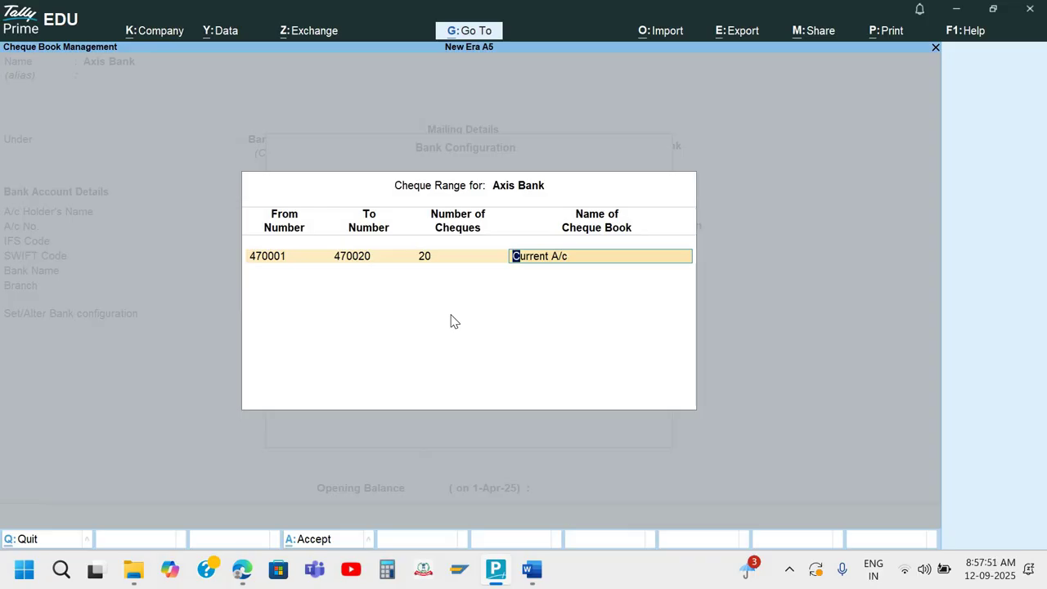
{"action": "key", "text": "ctrl+a"}
{"action": "key", "text": "ctrl+a"}
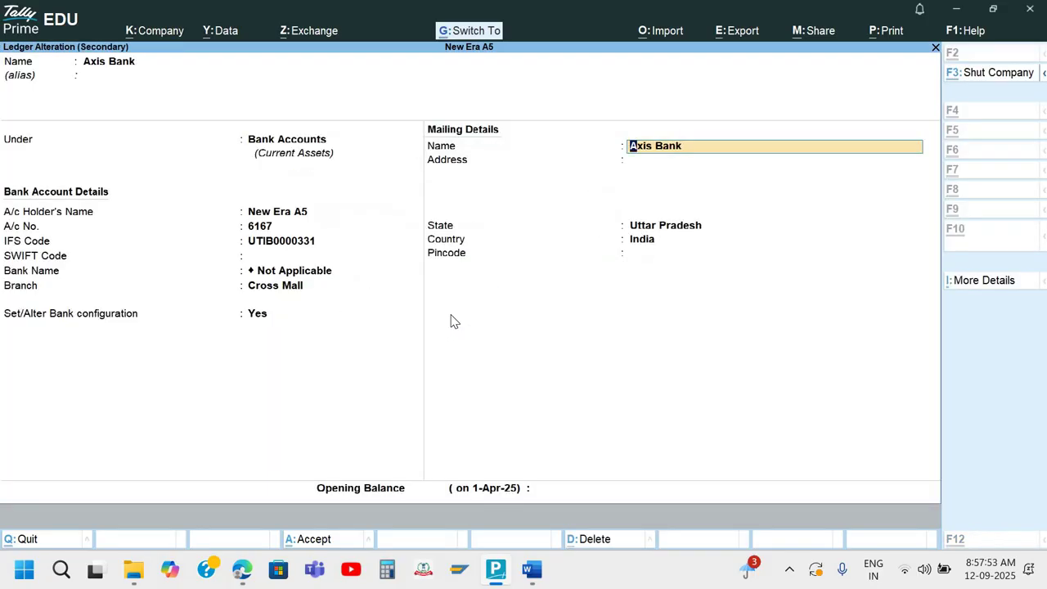
{"action": "key", "text": "ctrl+a"}
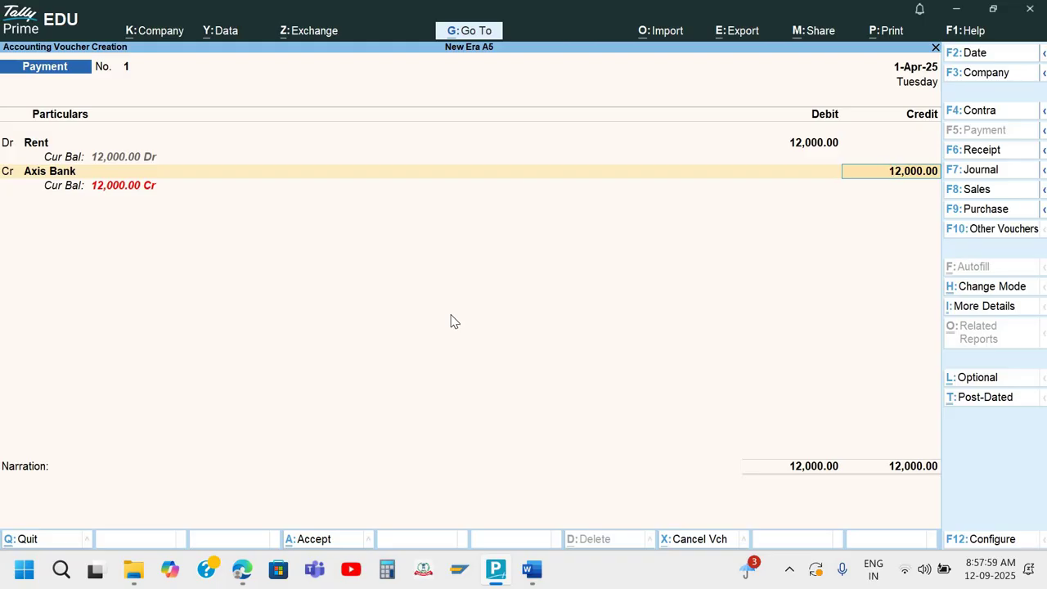
Step: Switch to Word and examine Assignment 5's electricity bill cheque, the cheque received from M/s Chase Enterprises, and the opening balances
{"action": "key", "text": "alt+Tab"}
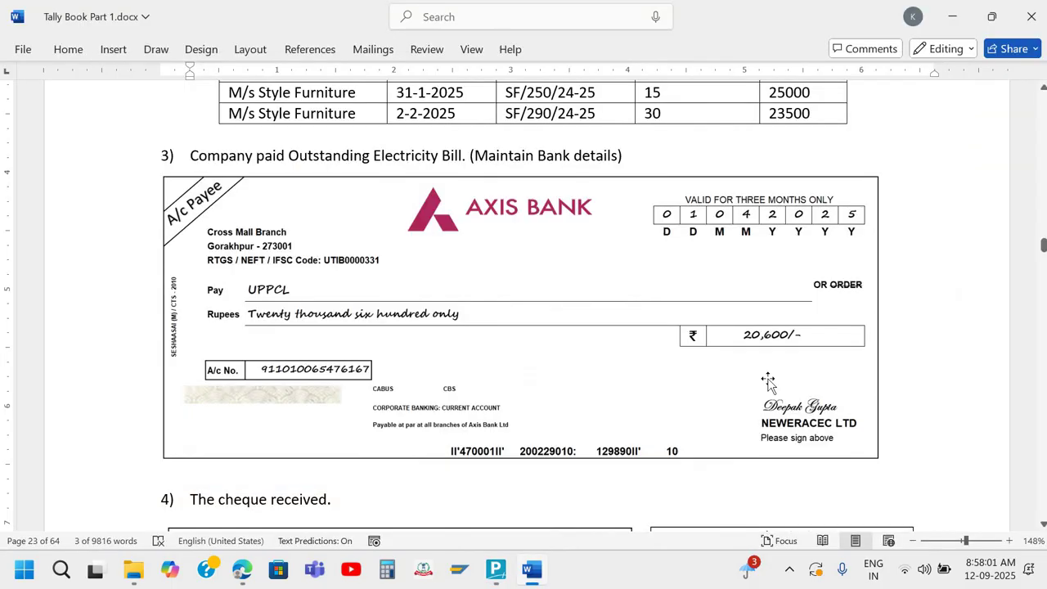
{"action": "scroll", "coordinate": [952, 406], "scroll_direction": "down", "scroll_amount": 2}
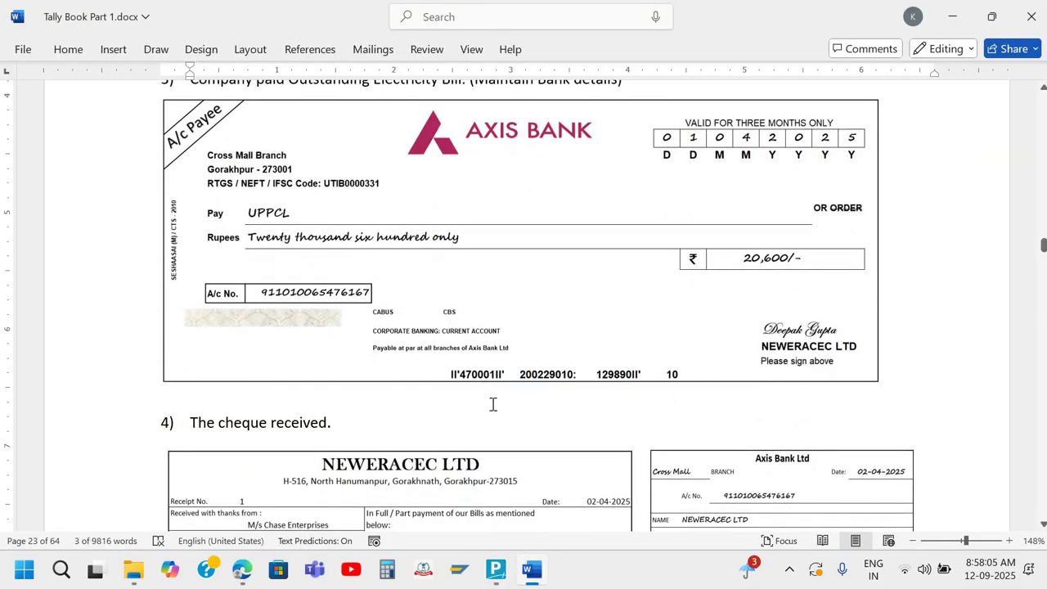
{"action": "scroll", "coordinate": [493, 404], "scroll_direction": "down", "scroll_amount": 6}
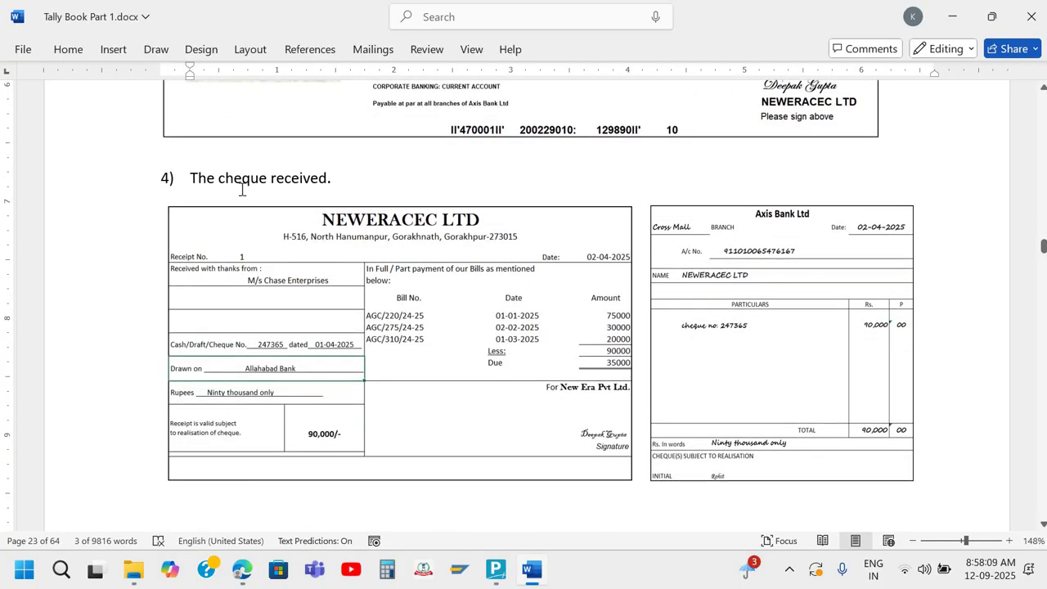
{"action": "scroll", "coordinate": [230, 186], "scroll_direction": "up", "scroll_amount": 6}
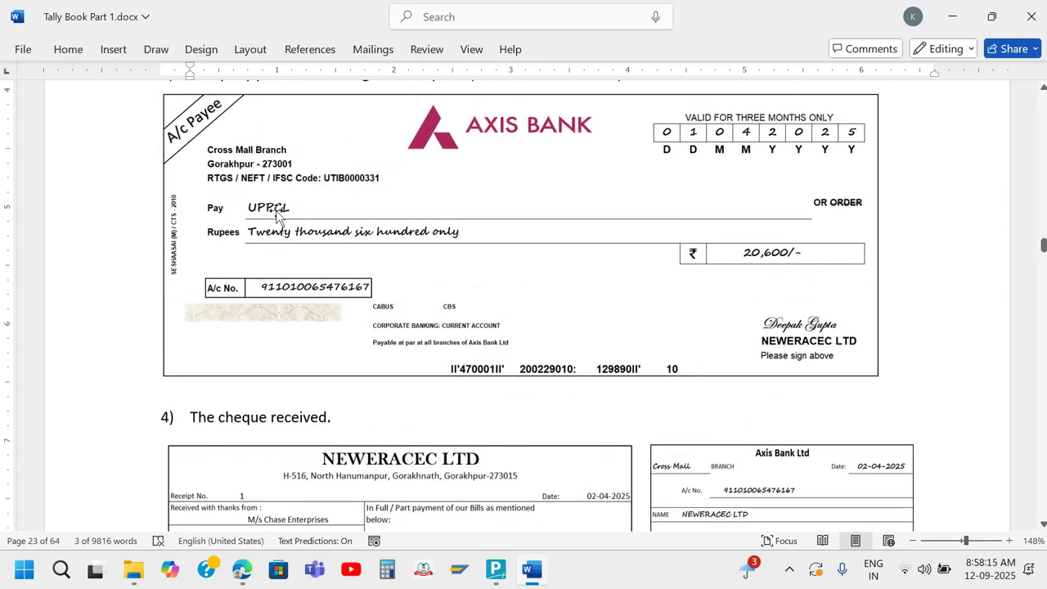
{"action": "scroll", "coordinate": [269, 283], "scroll_direction": "down", "scroll_amount": 2}
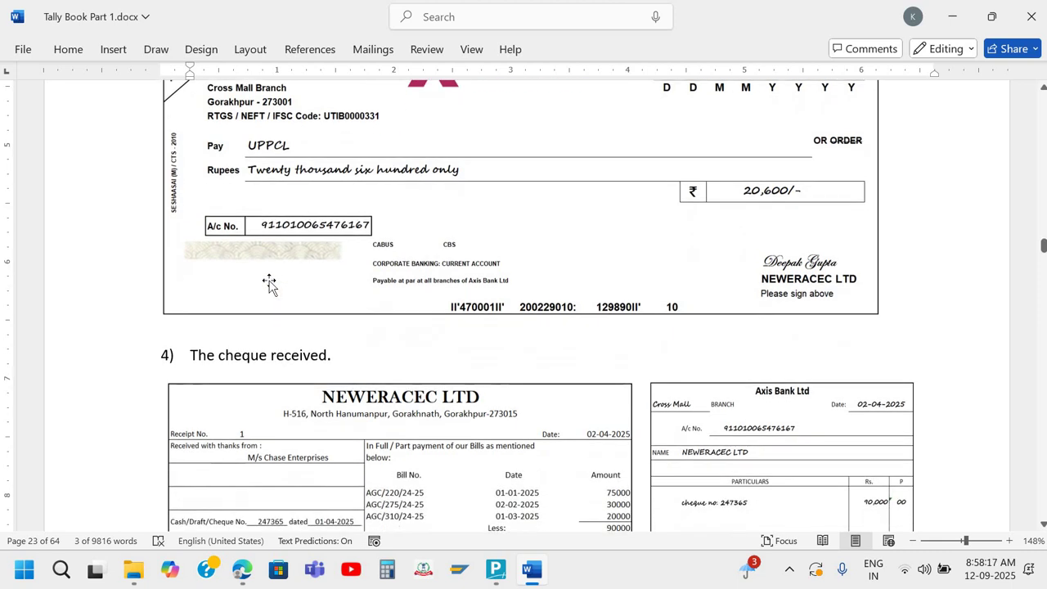
{"action": "scroll", "coordinate": [271, 225], "scroll_direction": "up", "scroll_amount": 1}
{"action": "scroll", "coordinate": [349, 196], "scroll_direction": "up", "scroll_amount": 3}
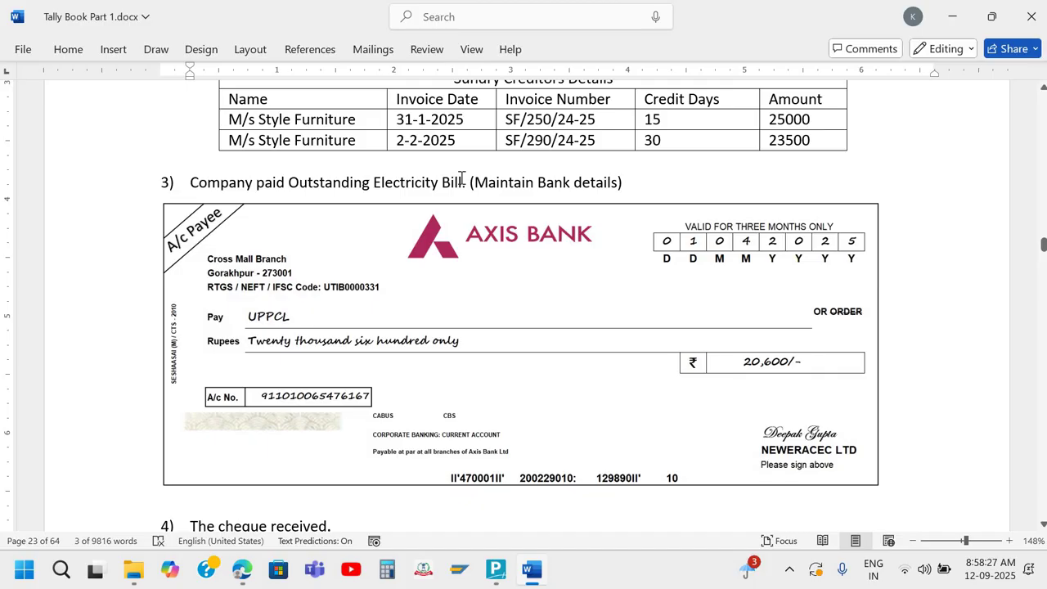
{"action": "scroll", "coordinate": [462, 178], "scroll_direction": "up", "scroll_amount": 6}
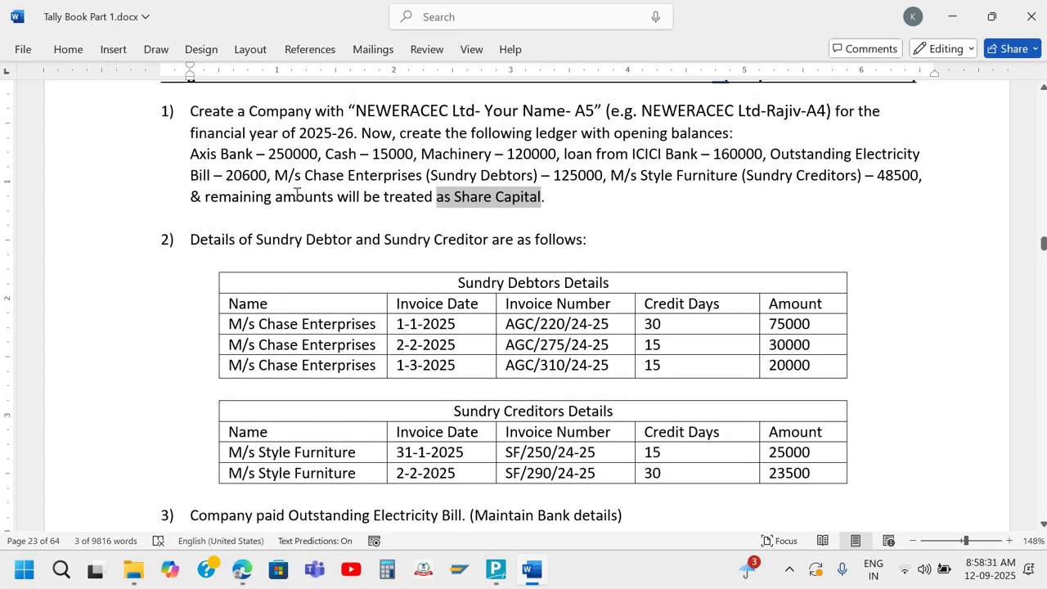
{"action": "scroll", "coordinate": [494, 274], "scroll_direction": "down", "scroll_amount": 6}
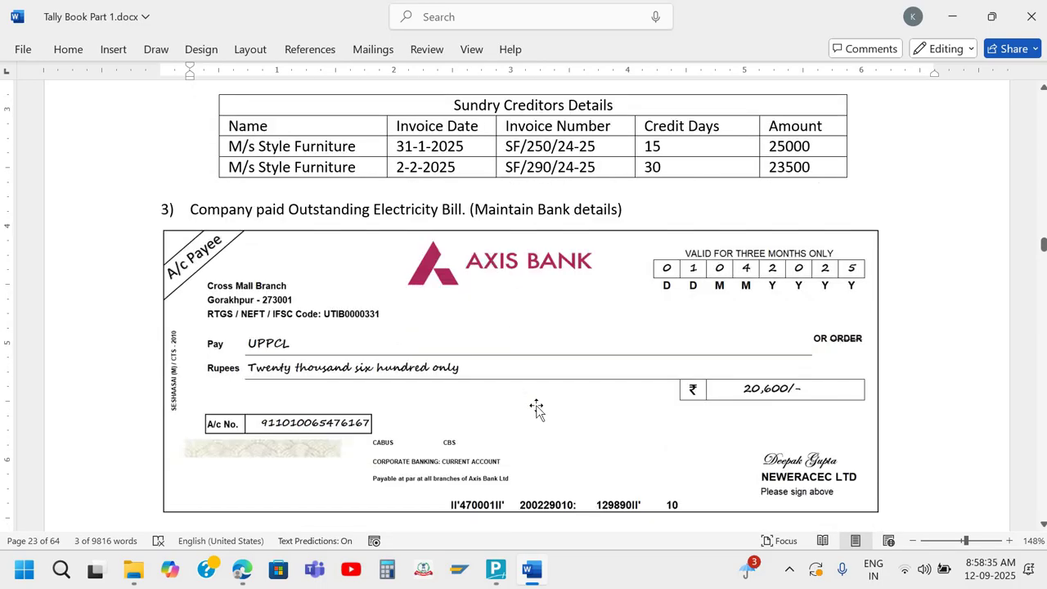
{"action": "scroll", "coordinate": [490, 385], "scroll_direction": "down", "scroll_amount": 6}
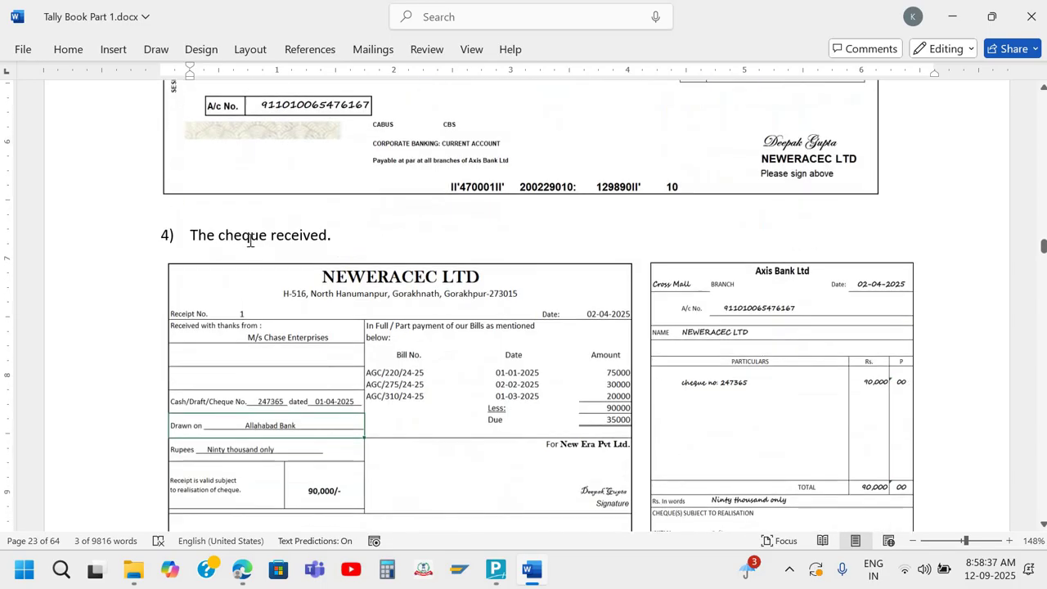
{"action": "scroll", "coordinate": [309, 244], "scroll_direction": "down", "scroll_amount": 2}
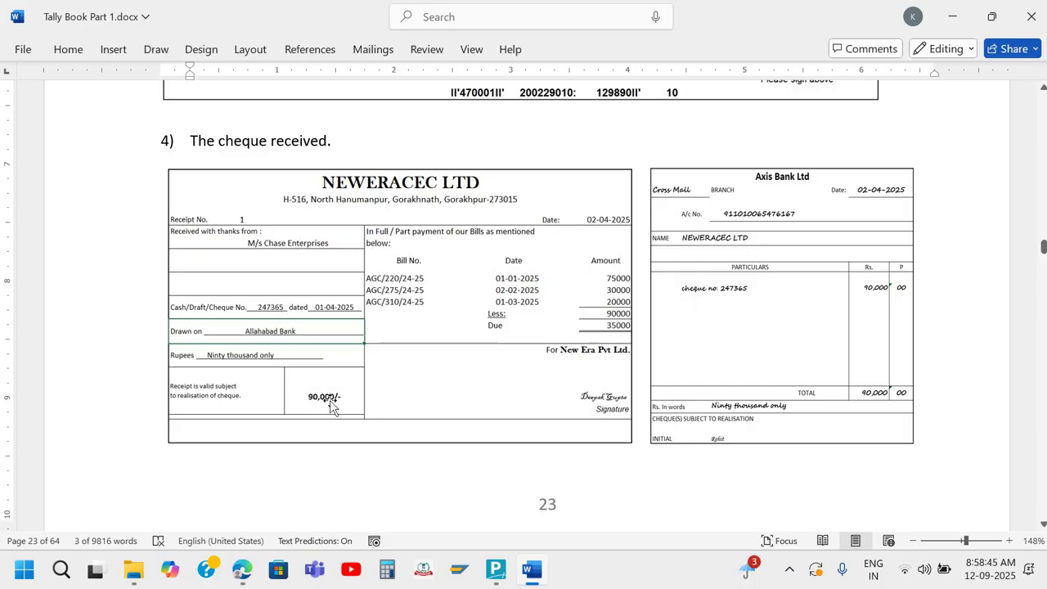
{"action": "scroll", "coordinate": [331, 406], "scroll_direction": "up", "scroll_amount": 18}
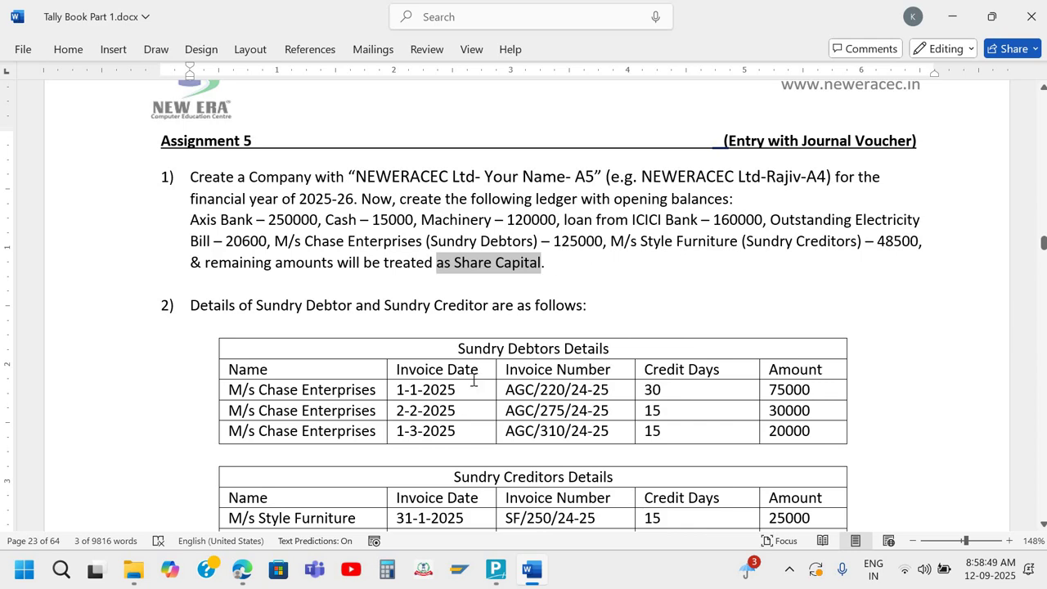
Step: Examine item 4's receipt and Axis Bank deposit slip for the cheque received from M/s Chase Enterprises against its bills
{"action": "scroll", "coordinate": [472, 380], "scroll_direction": "down", "scroll_amount": 18}
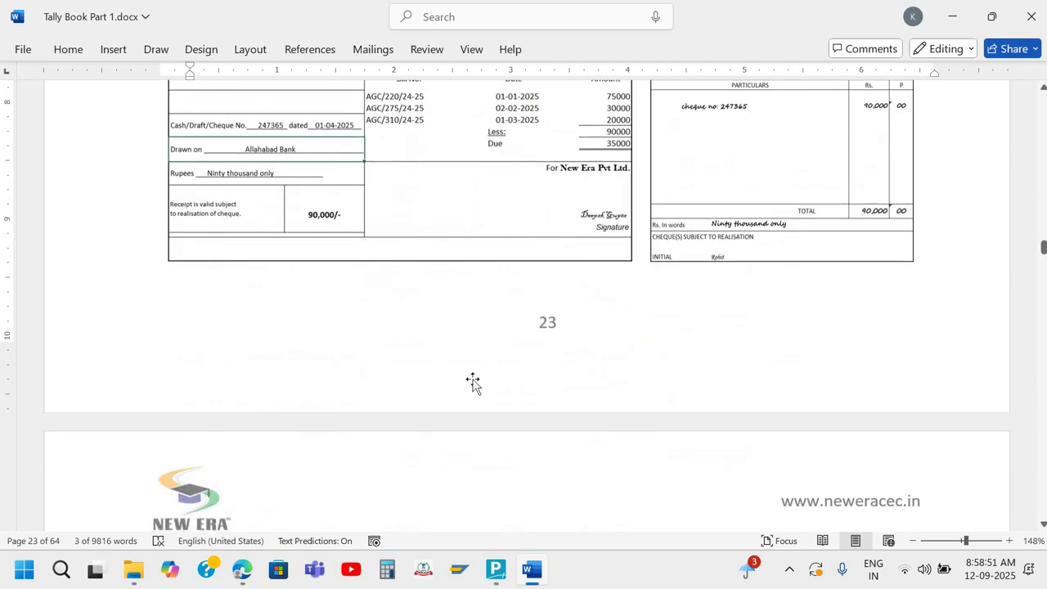
{"action": "scroll", "coordinate": [472, 381], "scroll_direction": "up", "scroll_amount": 4}
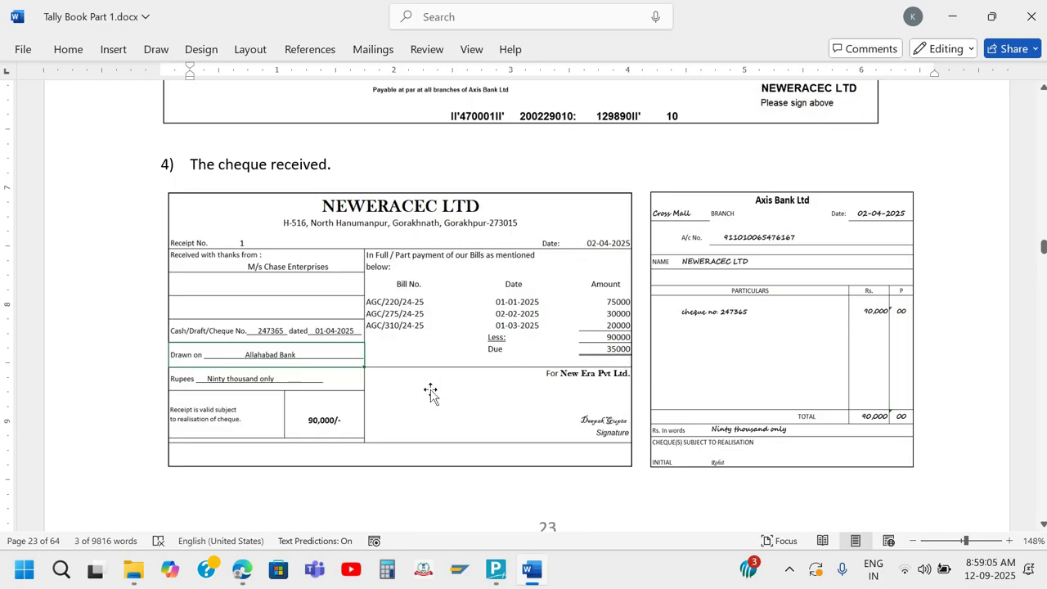
{"action": "scroll", "coordinate": [306, 319], "scroll_direction": "down", "scroll_amount": 1}
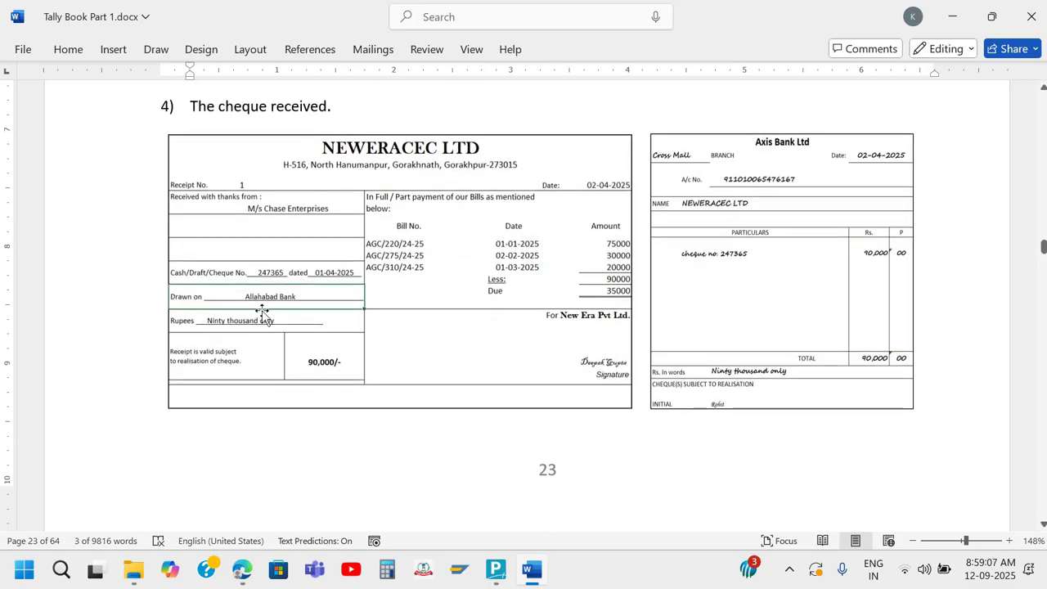
{"action": "scroll", "coordinate": [262, 310], "scroll_direction": "up", "scroll_amount": 2}
{"action": "scroll", "coordinate": [257, 280], "scroll_direction": "up", "scroll_amount": 1}
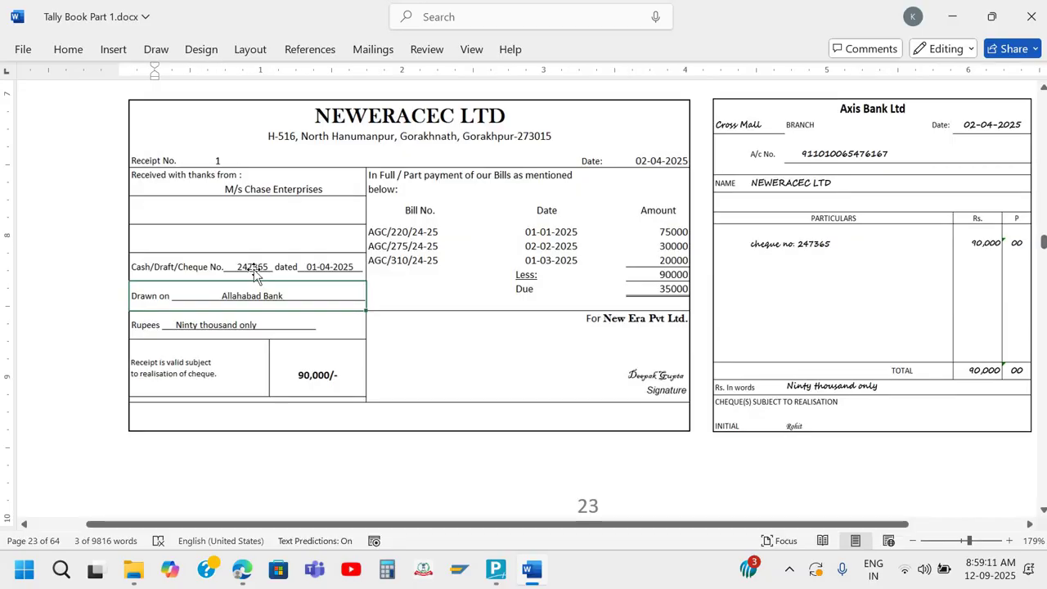
{"action": "scroll", "coordinate": [257, 276], "scroll_direction": "down", "scroll_amount": 3}
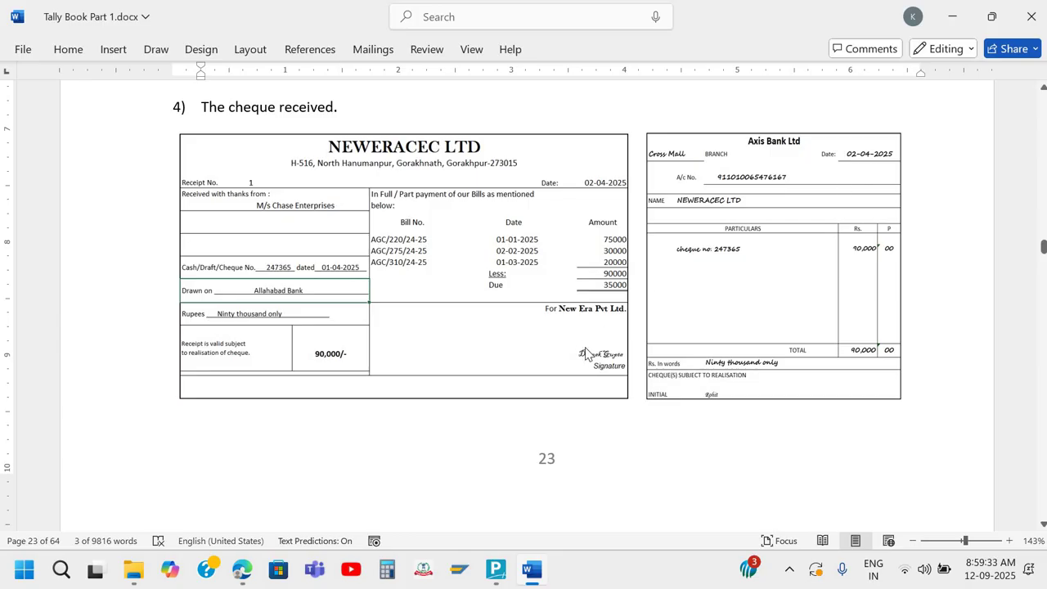
Step: Compare item 5's full and final settlement cheque to M/s Style Furniture with the creditor's opening balance and invoice details
{"action": "scroll", "coordinate": [586, 350], "scroll_direction": "down", "scroll_amount": 3}
{"action": "scroll", "coordinate": [586, 350], "scroll_direction": "down", "scroll_amount": 4}
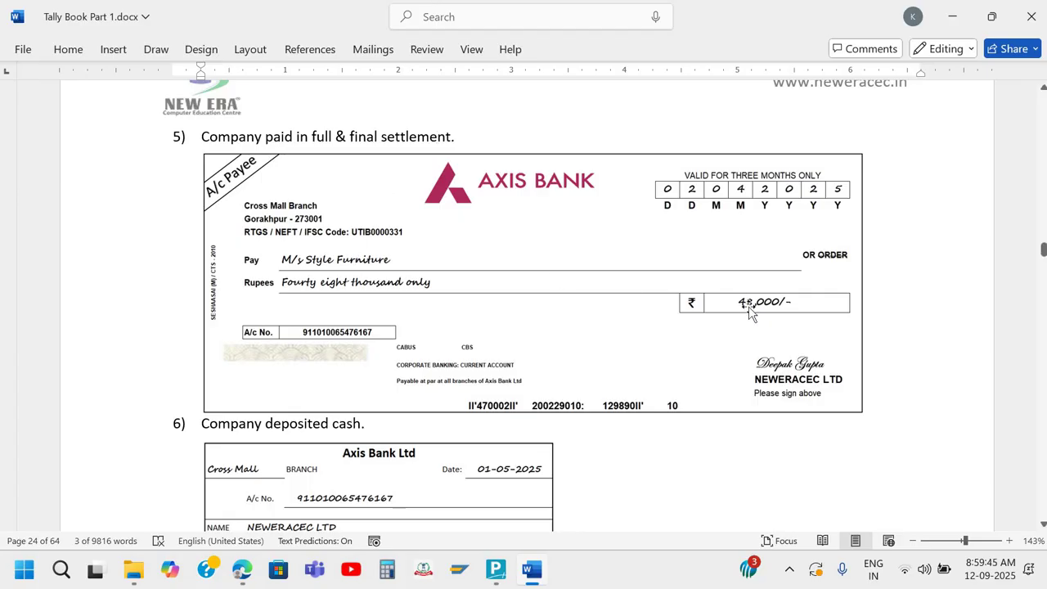
{"action": "scroll", "coordinate": [749, 307], "scroll_direction": "up", "scroll_amount": 20}
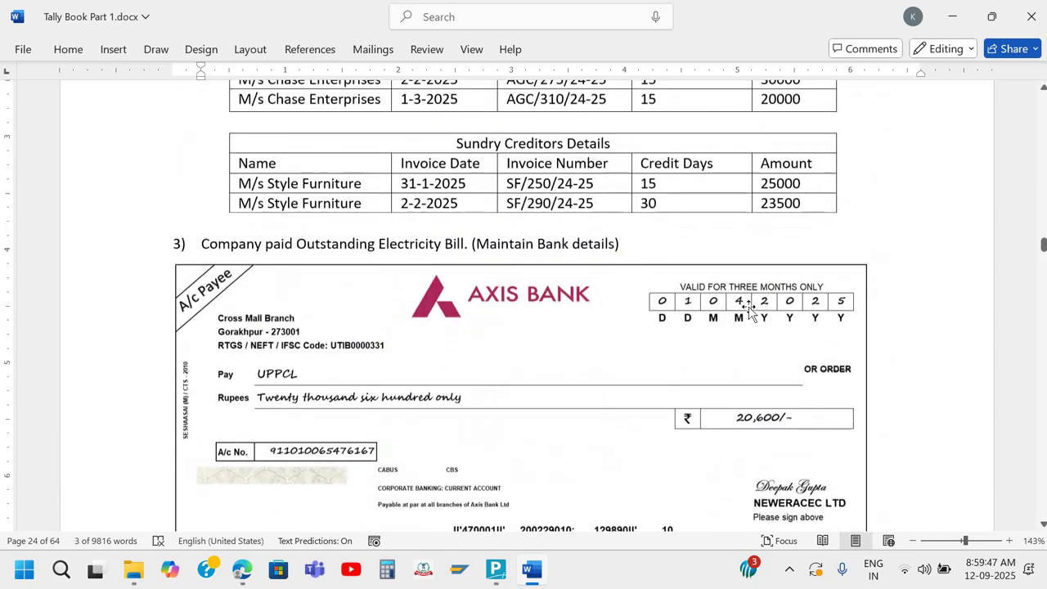
{"action": "scroll", "coordinate": [749, 306], "scroll_direction": "up", "scroll_amount": 3}
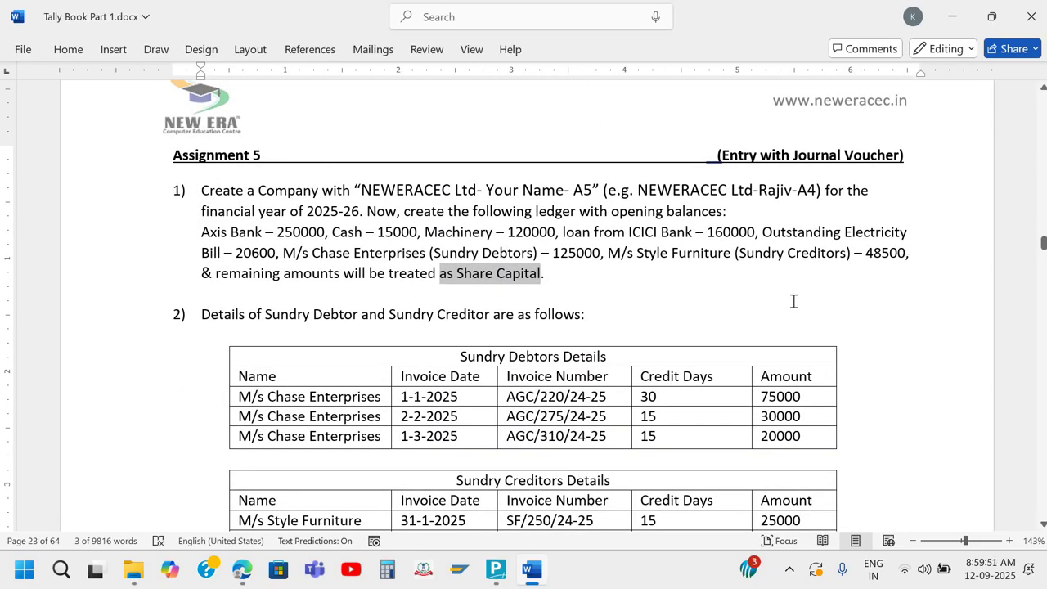
{"action": "scroll", "coordinate": [787, 305], "scroll_direction": "down", "scroll_amount": 10}
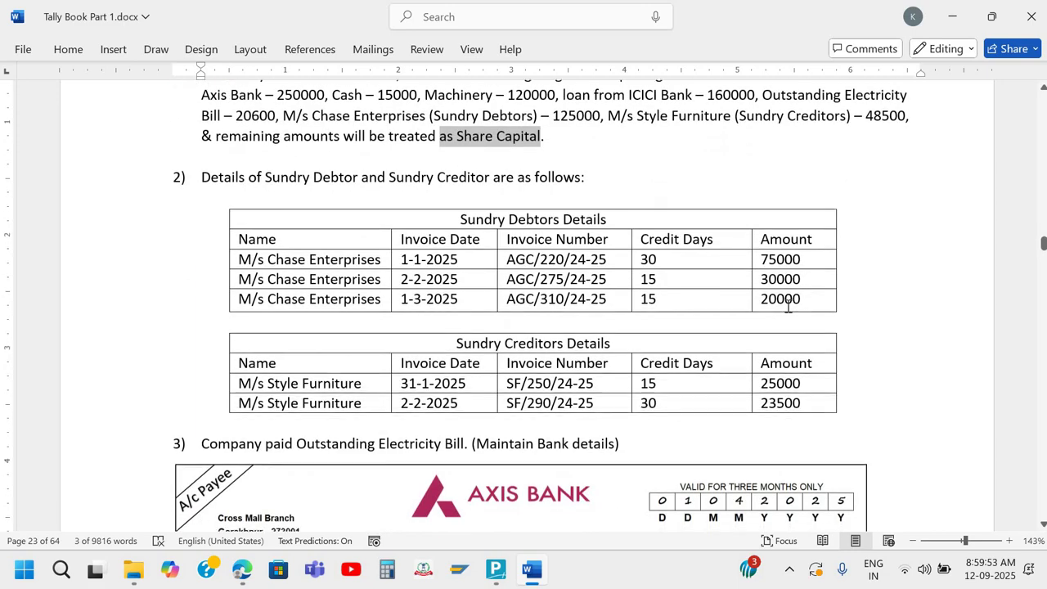
{"action": "scroll", "coordinate": [787, 310], "scroll_direction": "up", "scroll_amount": 3}
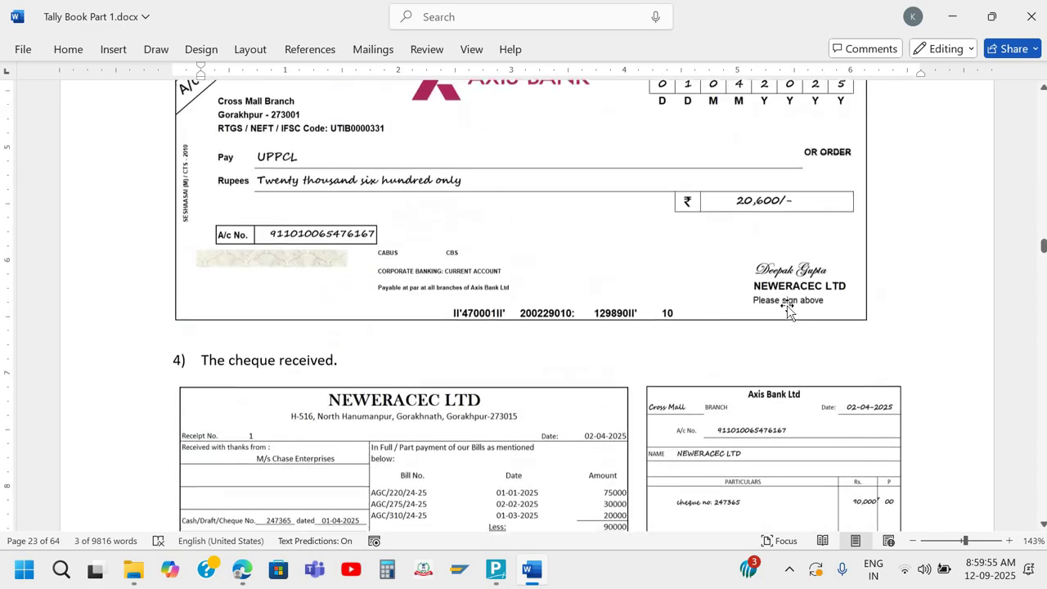
{"action": "scroll", "coordinate": [786, 309], "scroll_direction": "down", "scroll_amount": 10}
{"action": "scroll", "coordinate": [787, 309], "scroll_direction": "down", "scroll_amount": 1}
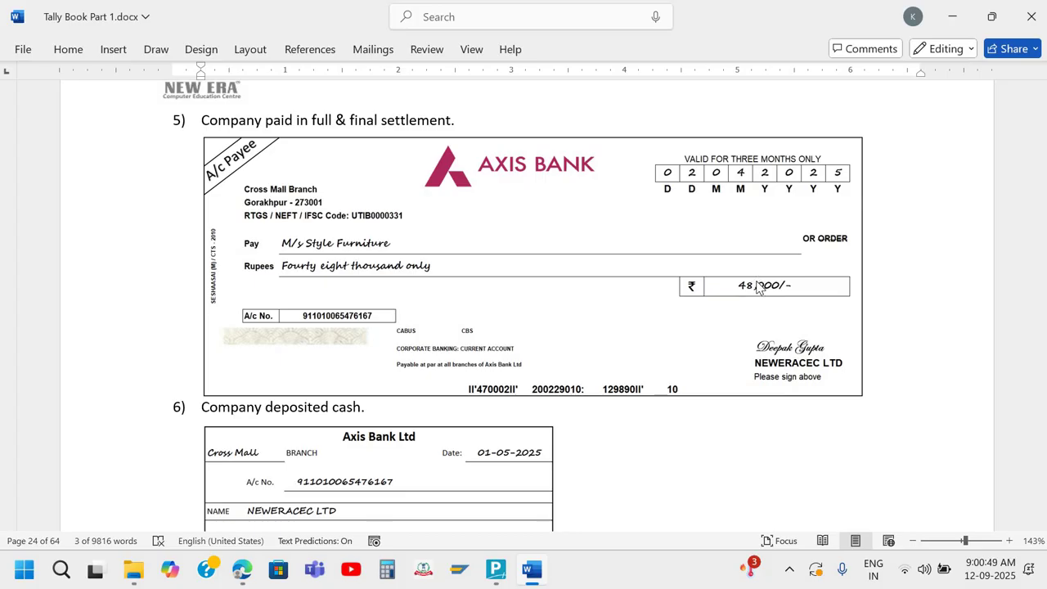
Step: Examine item 6's cash deposit slip and item 7's Ultra Properties office rent bill, and return to the settlement cheque
{"action": "key", "text": "alt"}
{"action": "scroll", "coordinate": [360, 245], "scroll_direction": "down", "scroll_amount": 5}
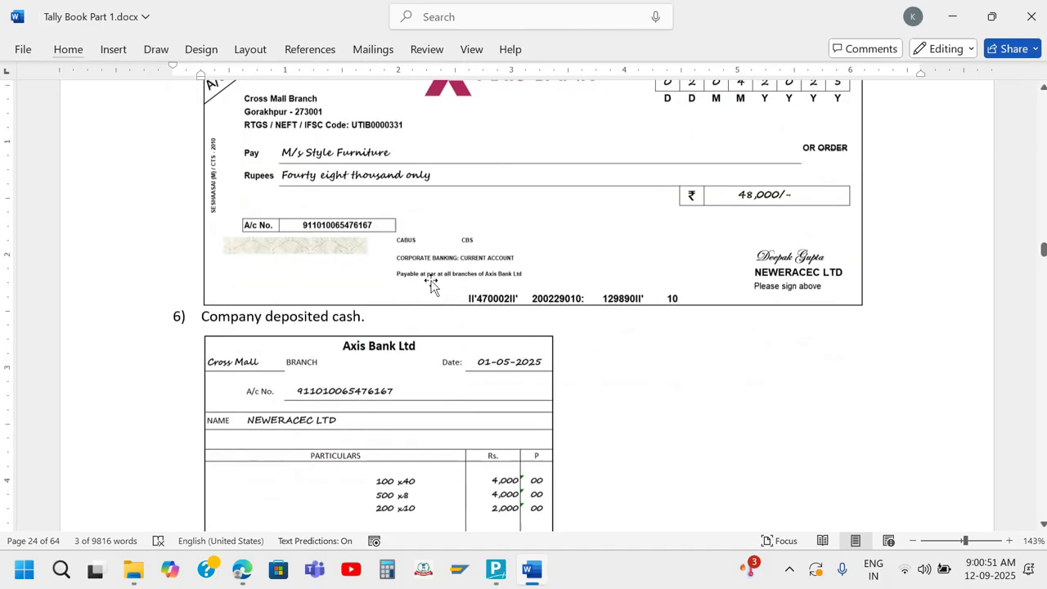
{"action": "left_click", "coordinate": [365, 210]}
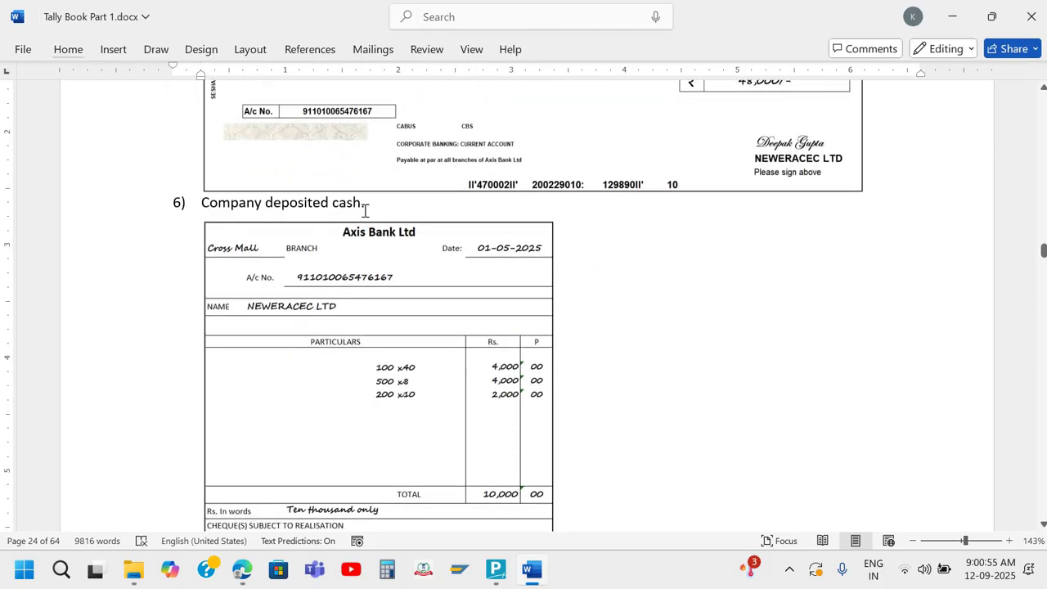
{"action": "scroll", "coordinate": [364, 210], "scroll_direction": "down", "scroll_amount": 1}
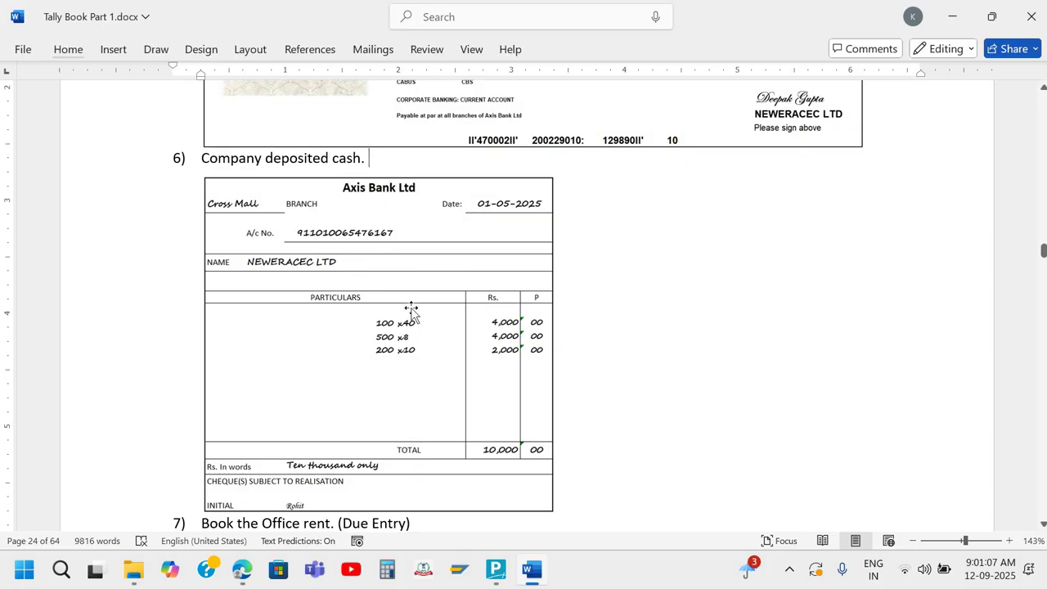
{"action": "scroll", "coordinate": [410, 304], "scroll_direction": "down", "scroll_amount": 1}
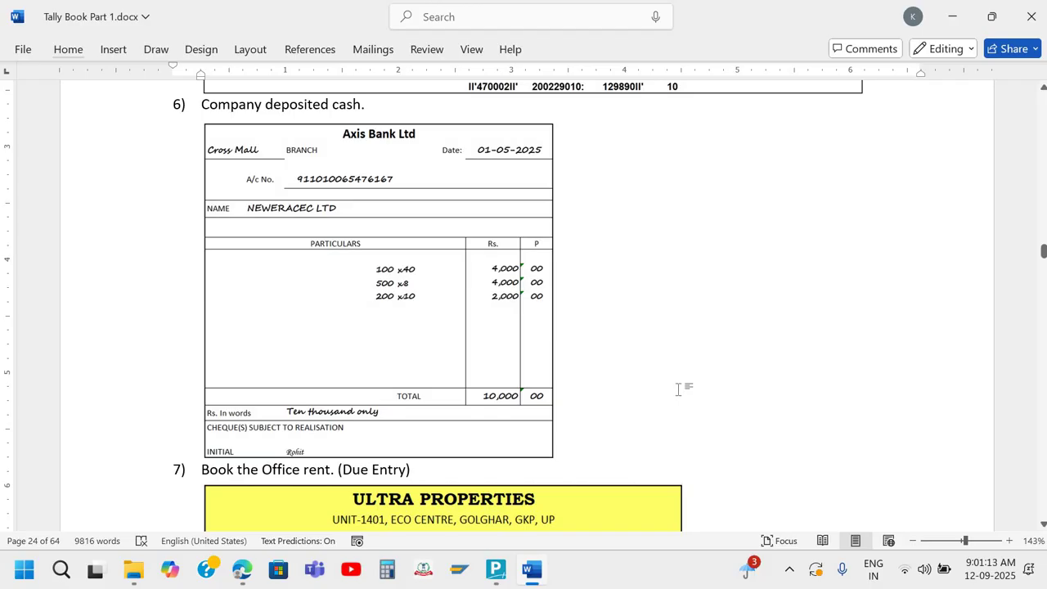
{"action": "scroll", "coordinate": [319, 327], "scroll_direction": "down", "scroll_amount": 5}
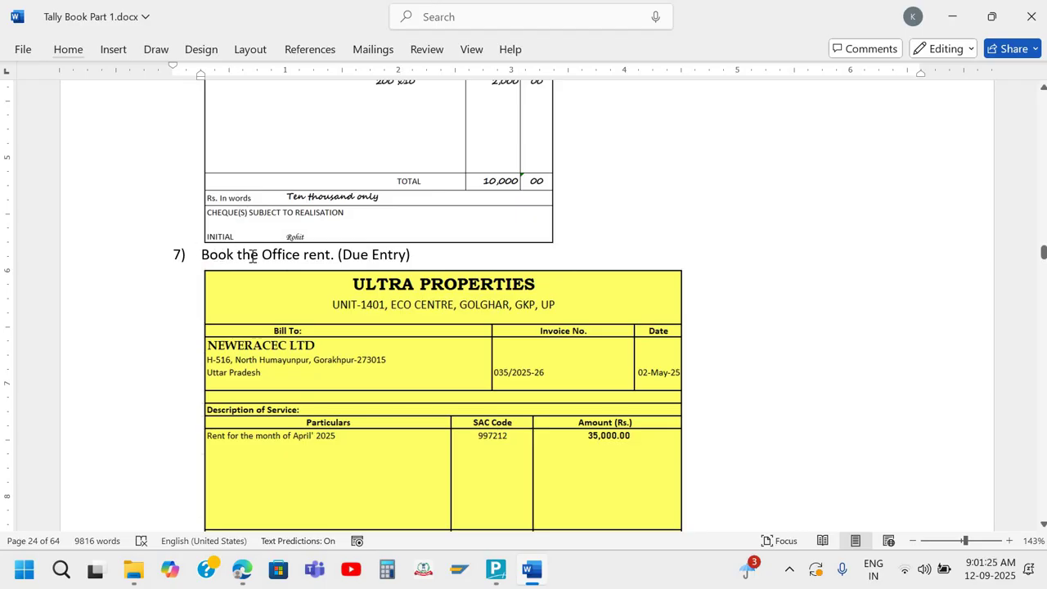
{"action": "scroll", "coordinate": [253, 256], "scroll_direction": "up", "scroll_amount": 5}
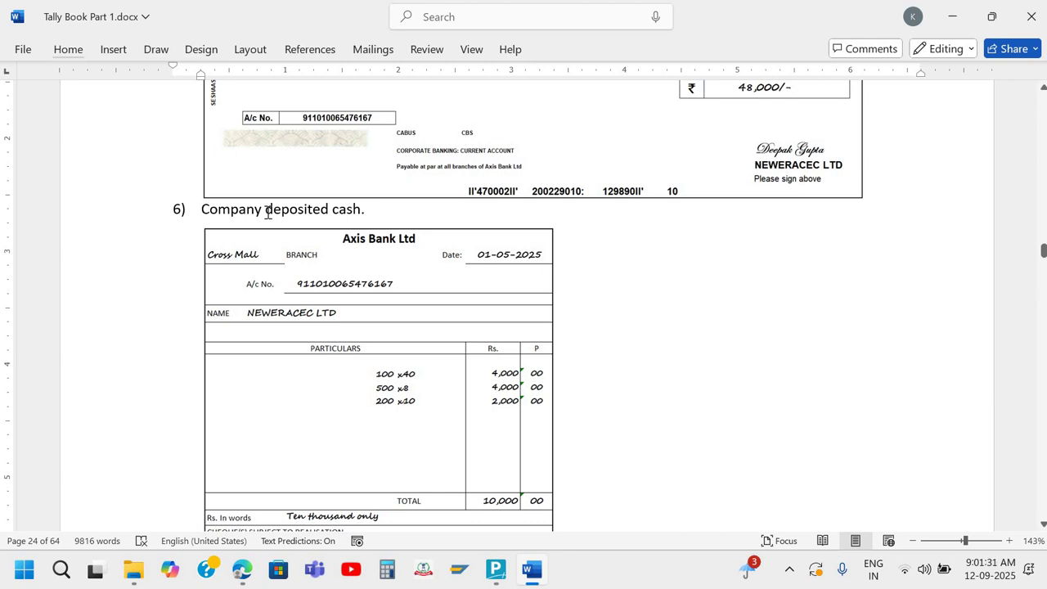
{"action": "scroll", "coordinate": [267, 212], "scroll_direction": "down", "scroll_amount": 6}
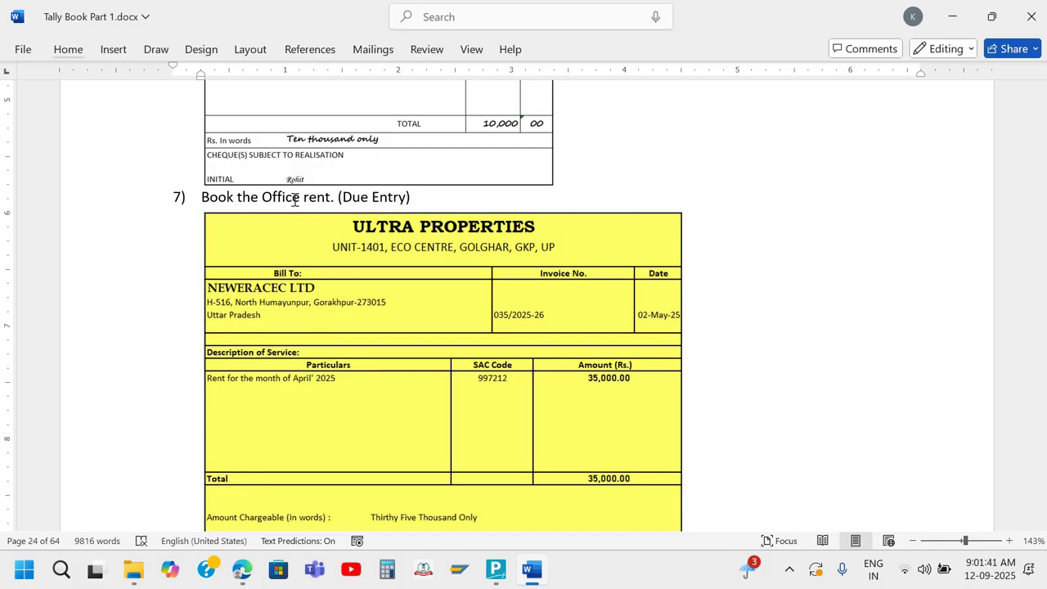
{"action": "scroll", "coordinate": [293, 199], "scroll_direction": "up", "scroll_amount": 5}
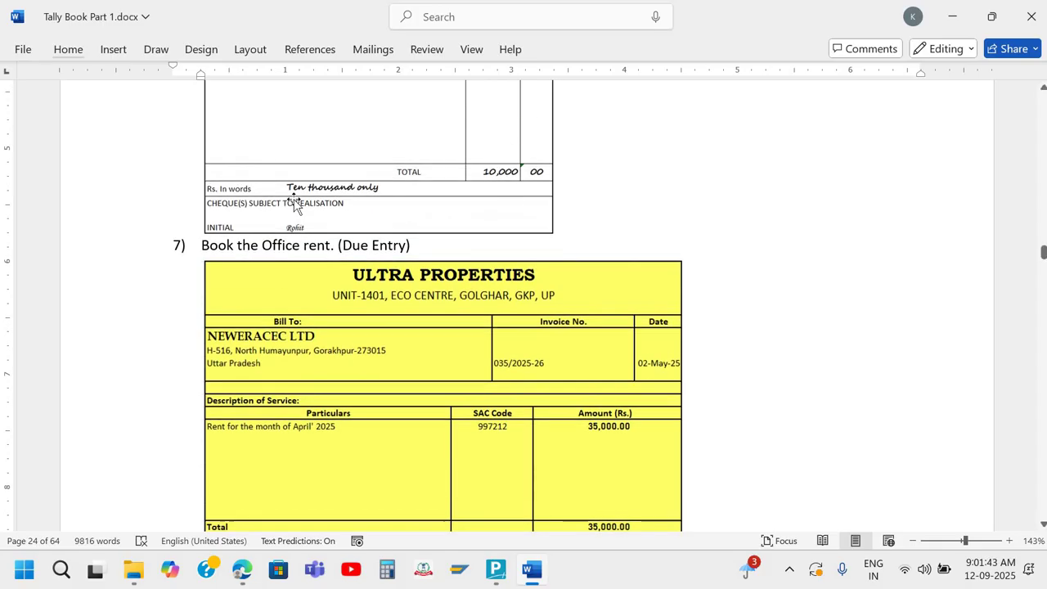
{"action": "scroll", "coordinate": [293, 198], "scroll_direction": "up", "scroll_amount": 4}
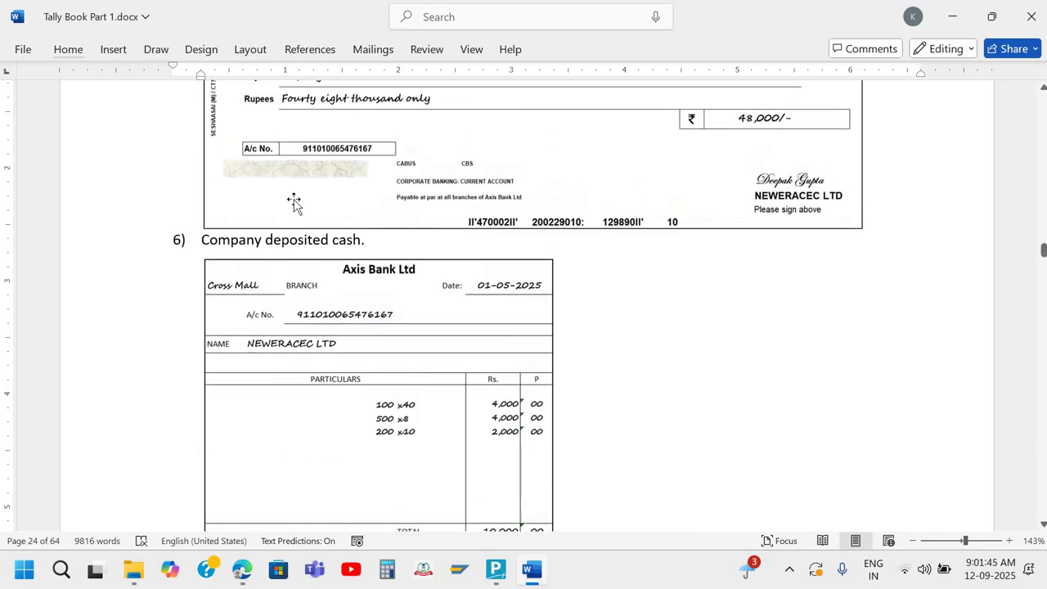
{"action": "scroll", "coordinate": [294, 199], "scroll_direction": "up", "scroll_amount": 2}
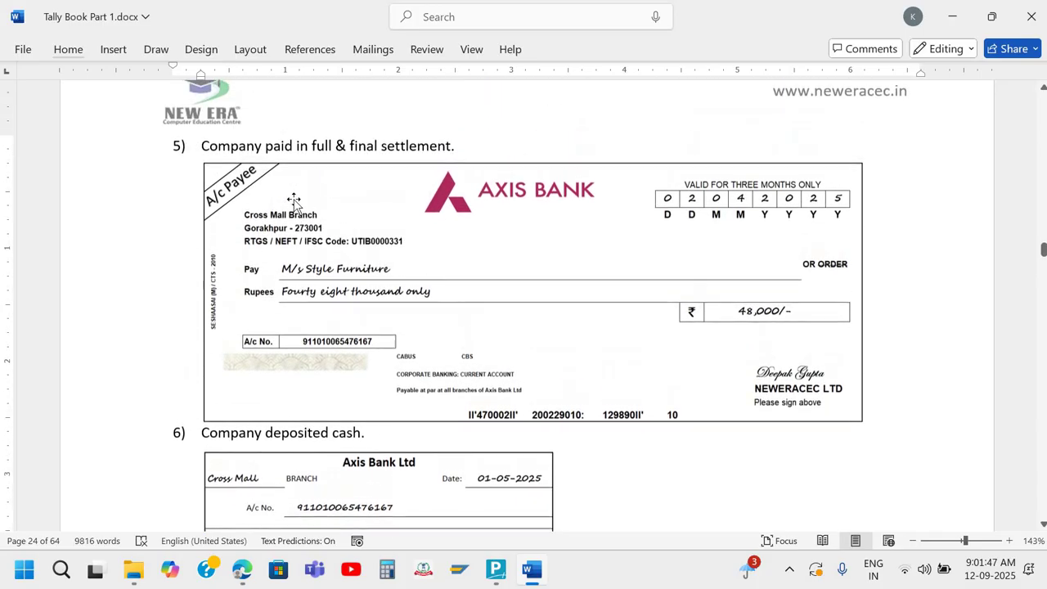